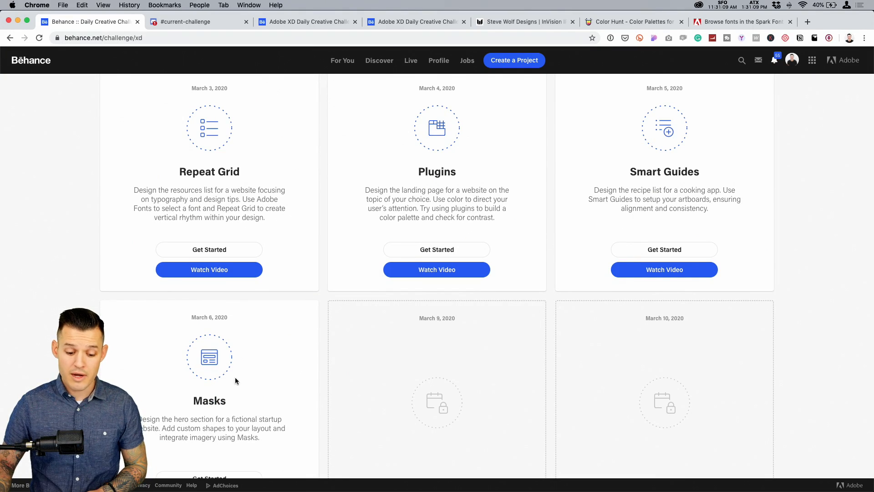
- Review the March 6 Masks challenge card and the overview of how the XD Daily Creative Challenge works
{"action": "scroll", "coordinate": [229, 371], "scroll_direction": "down", "scroll_amount": 3}
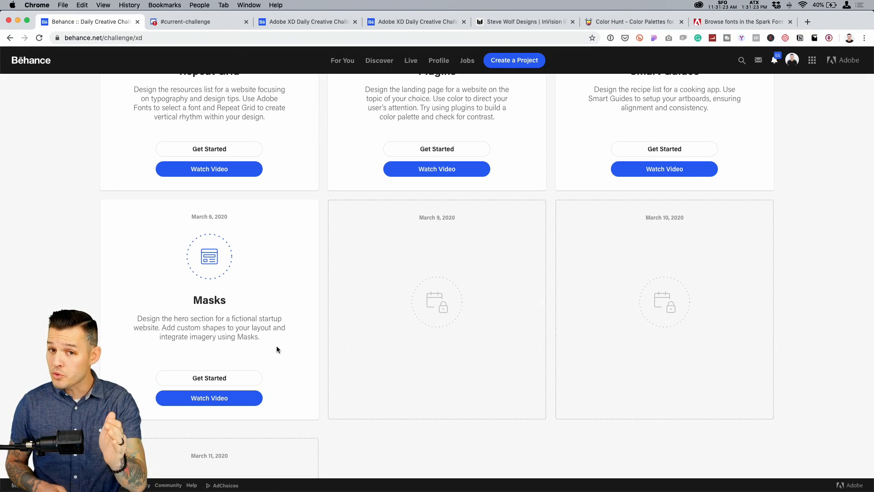
{"action": "scroll", "coordinate": [312, 320], "scroll_direction": "up", "scroll_amount": 1}
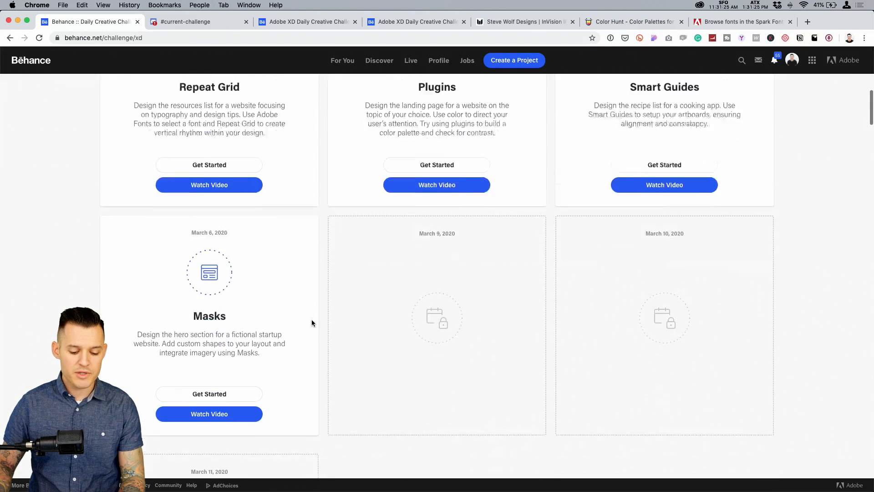
{"action": "scroll", "coordinate": [312, 320], "scroll_direction": "down", "scroll_amount": 1}
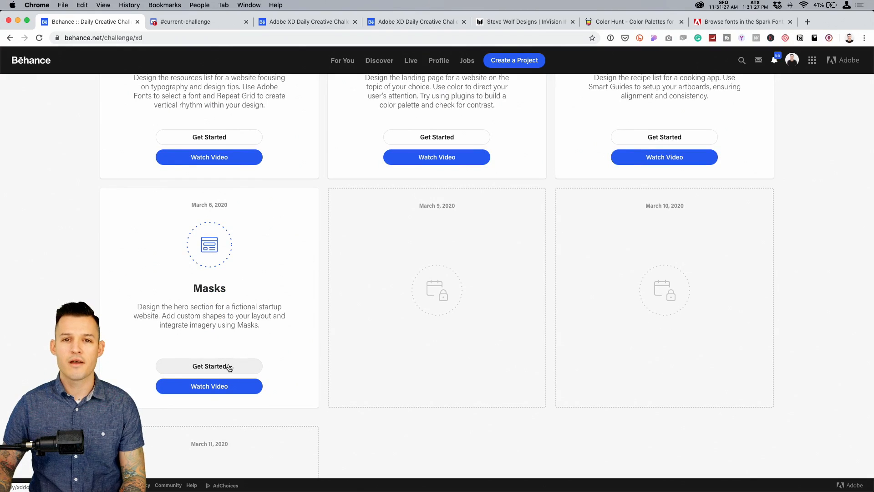
{"action": "scroll", "coordinate": [241, 337], "scroll_direction": "up", "scroll_amount": 15}
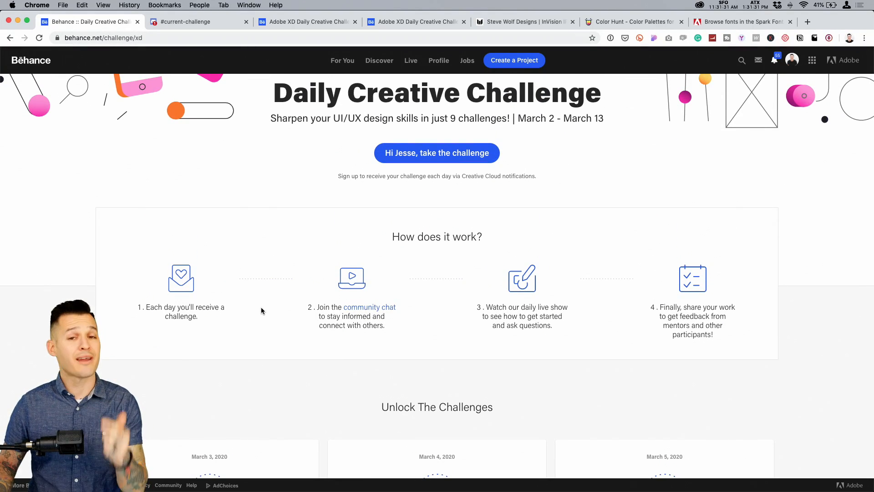
{"action": "scroll", "coordinate": [270, 250], "scroll_direction": "up", "scroll_amount": 3}
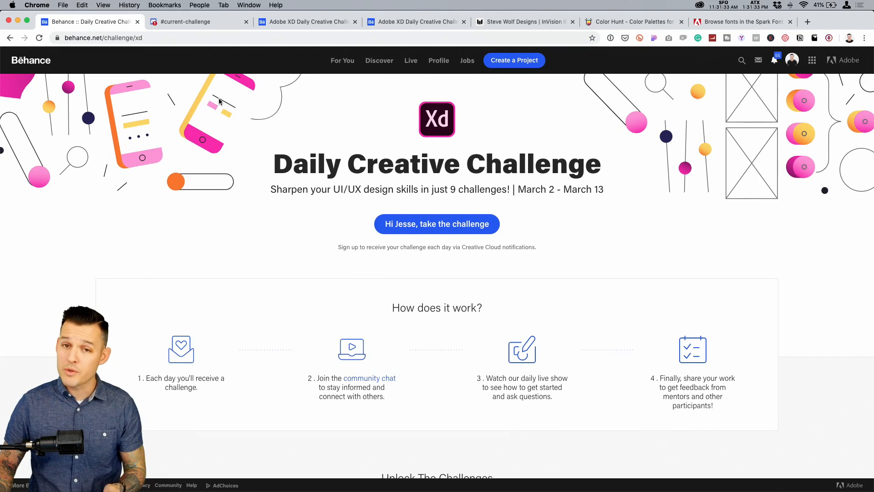
- Check the current-challenge Discord channel and enlarge the Special Menu food app design shared there
{"action": "left_click", "coordinate": [194, 23]}
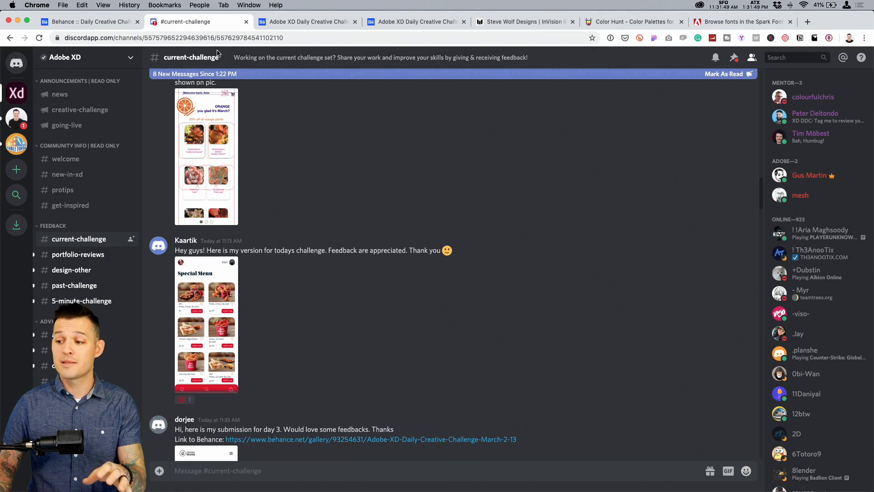
{"action": "left_click", "coordinate": [104, 23]}
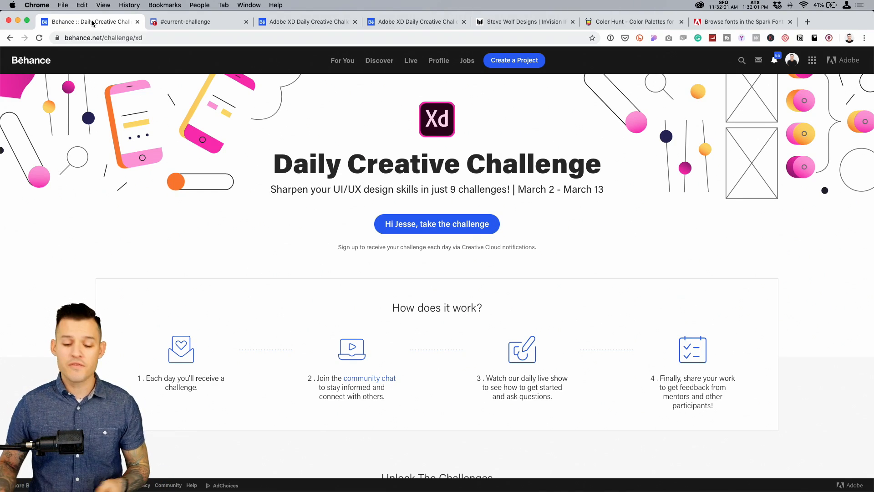
{"action": "left_click", "coordinate": [169, 23]}
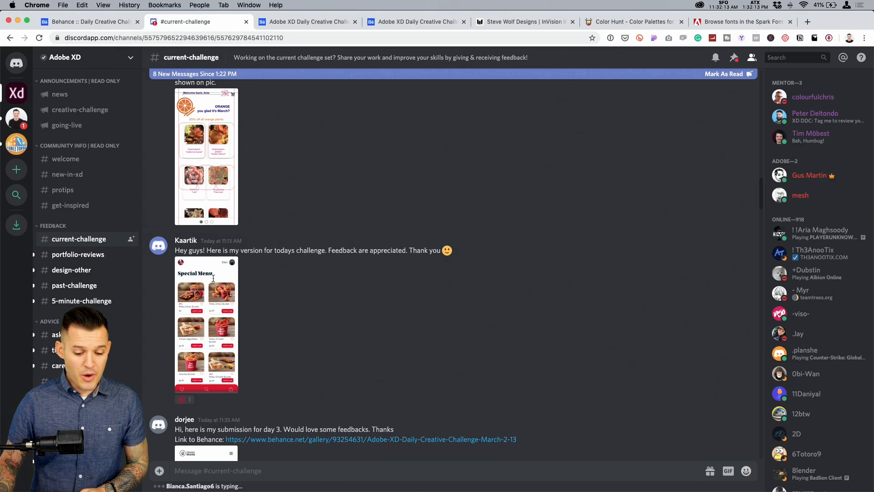
{"action": "left_click", "coordinate": [199, 299]}
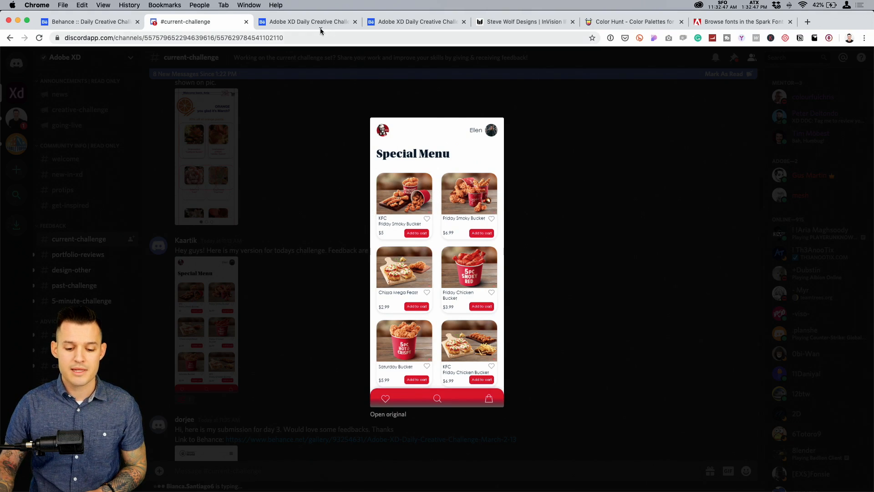
- Examine the Behance challenge project with the Stories app, the fashion landing page and the Dessert World app
{"action": "left_click", "coordinate": [306, 22]}
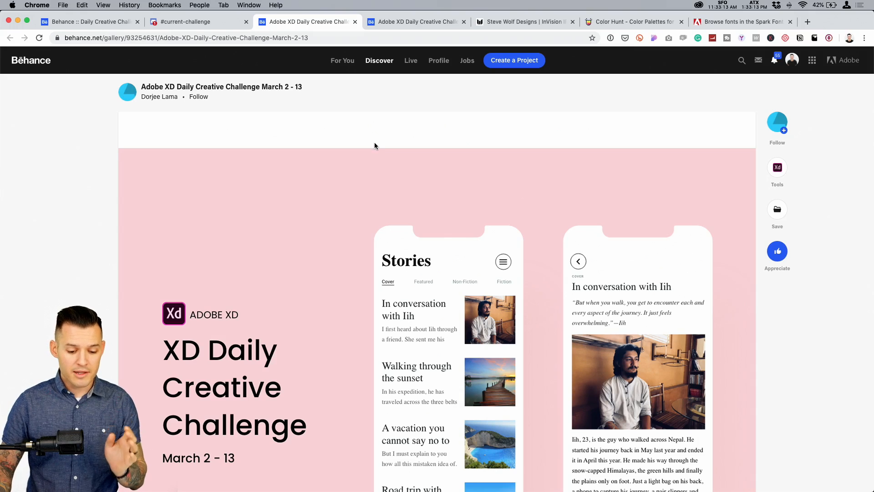
{"action": "scroll", "coordinate": [374, 145], "scroll_direction": "down", "scroll_amount": 5}
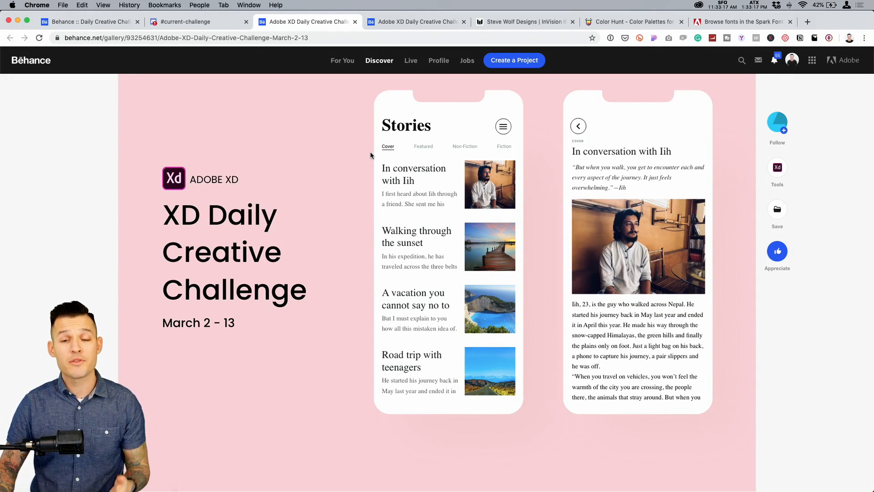
{"action": "scroll", "coordinate": [370, 155], "scroll_direction": "down", "scroll_amount": 10}
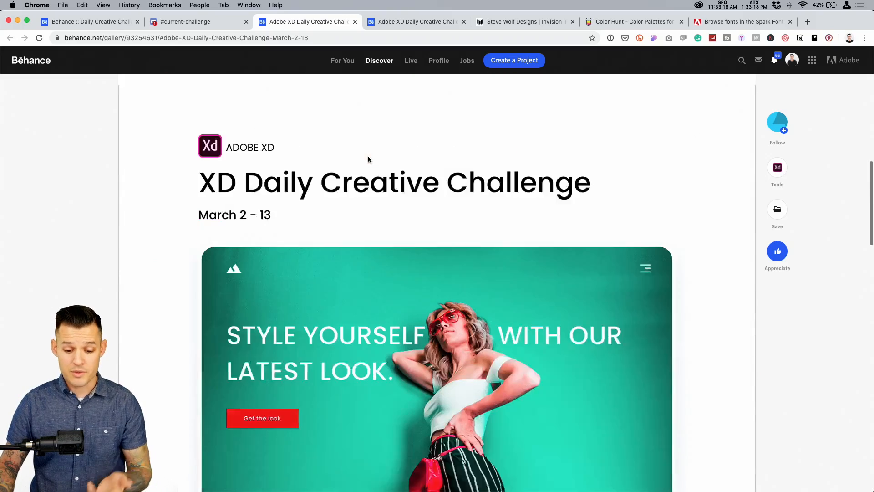
{"action": "scroll", "coordinate": [368, 159], "scroll_direction": "down", "scroll_amount": 2}
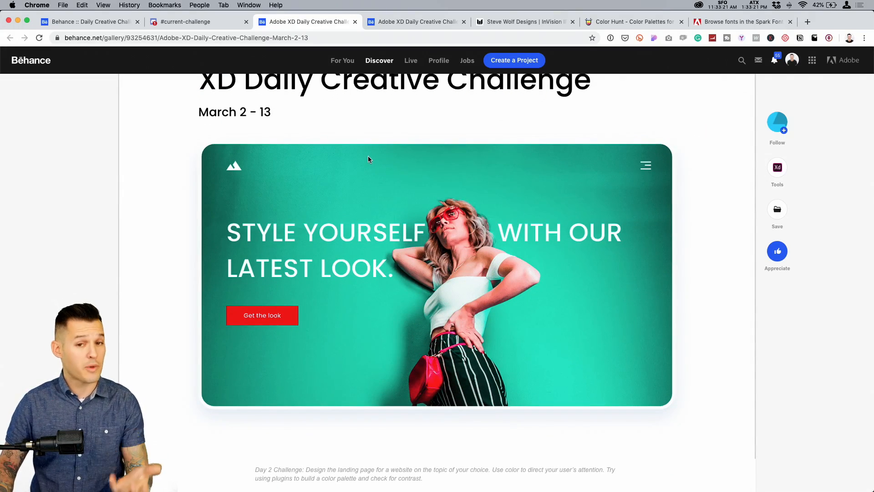
{"action": "scroll", "coordinate": [367, 155], "scroll_direction": "down", "scroll_amount": 11}
{"action": "scroll", "coordinate": [367, 159], "scroll_direction": "up", "scroll_amount": 3}
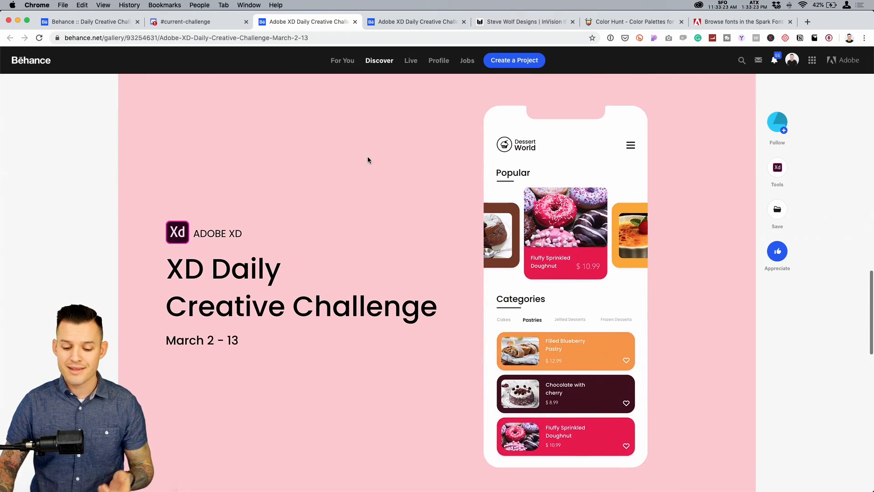
{"action": "scroll", "coordinate": [368, 159], "scroll_direction": "down", "scroll_amount": 2}
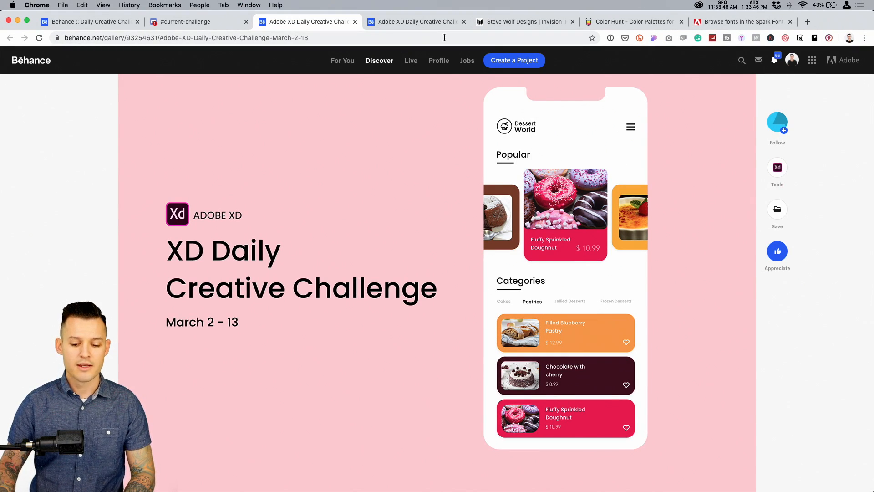
- Examine the other participant's Behance challenge project from the Day 1 book list through the Day 3 drinks recipe app
{"action": "left_click", "coordinate": [406, 21]}
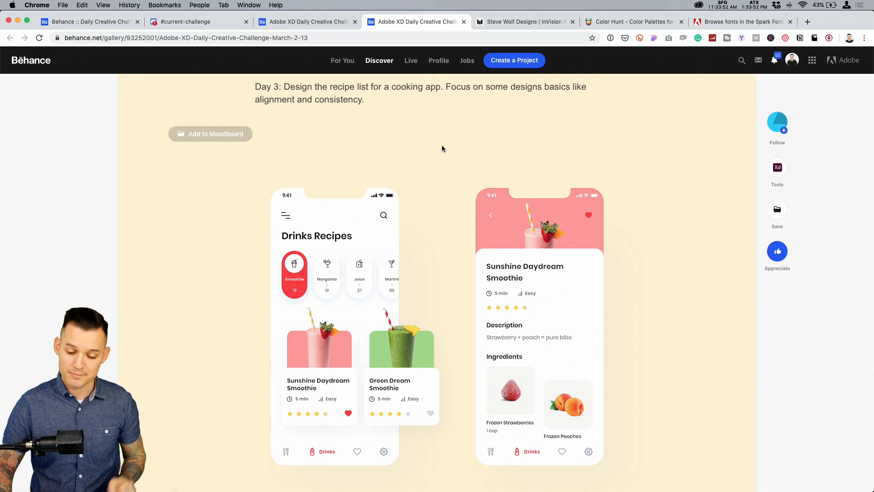
{"action": "scroll", "coordinate": [444, 144], "scroll_direction": "up", "scroll_amount": 20}
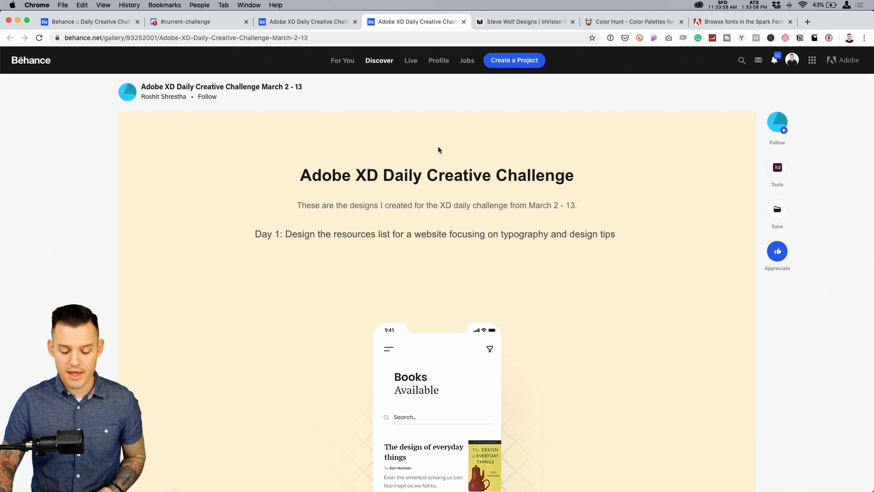
{"action": "scroll", "coordinate": [438, 150], "scroll_direction": "down", "scroll_amount": 5}
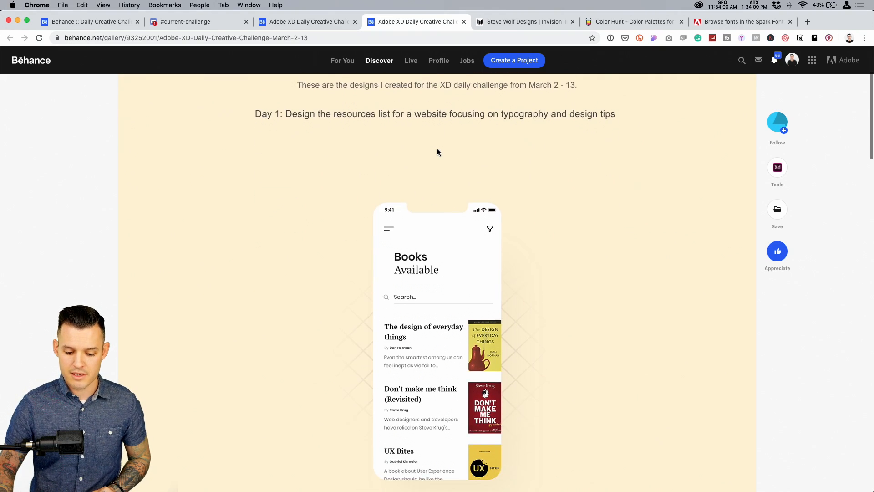
{"action": "scroll", "coordinate": [437, 151], "scroll_direction": "down", "scroll_amount": 2}
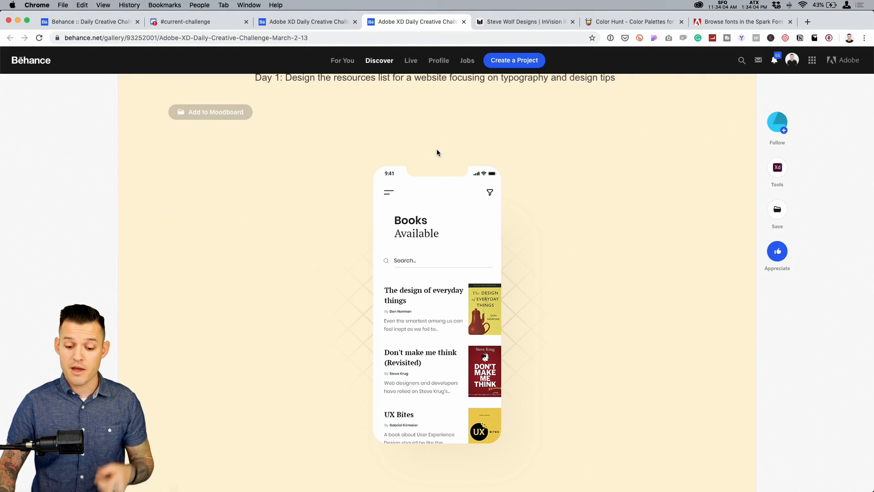
{"action": "scroll", "coordinate": [436, 152], "scroll_direction": "down", "scroll_amount": 10}
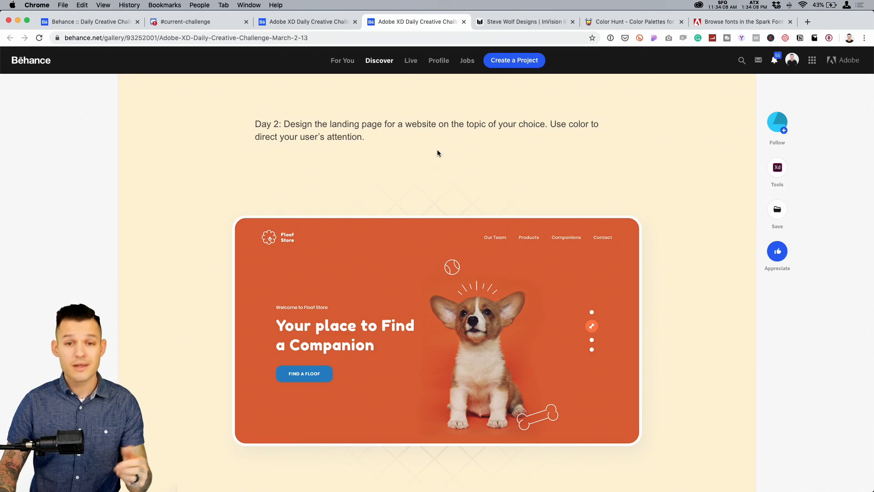
{"action": "scroll", "coordinate": [437, 152], "scroll_direction": "down", "scroll_amount": 13}
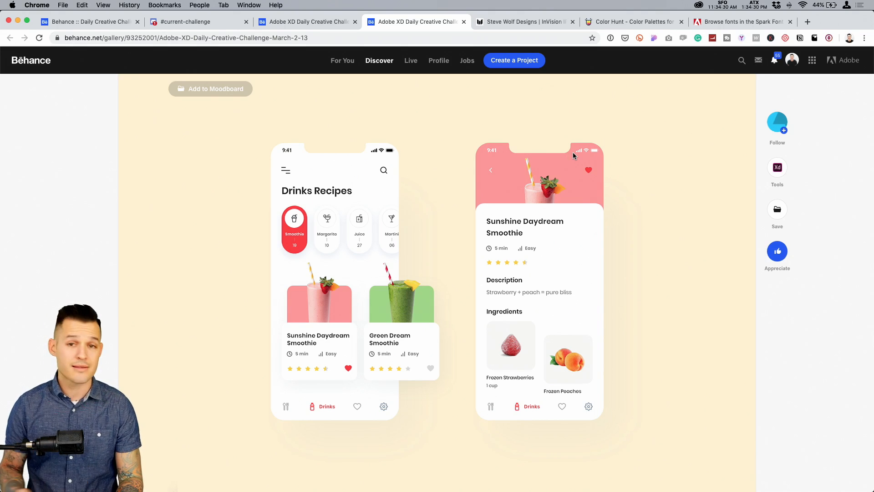
- Switch to Adobe XD and read the Day 4 brief's About the Challenge and Focus On sections up close
{"action": "key", "text": "super+Tab"}
{"action": "key", "text": "super+Tab"}
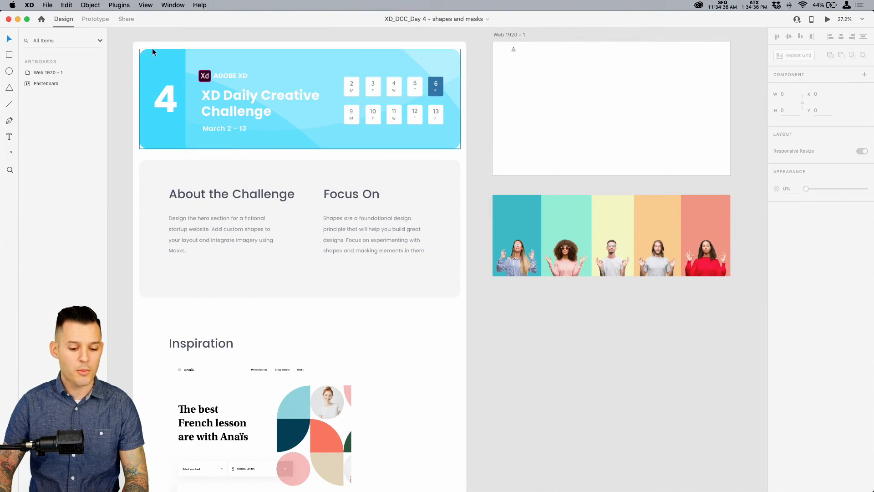
{"action": "key", "text": "z"}
{"action": "left_click_drag", "start_coordinate": [130, 43], "coordinate": [476, 336]}
{"action": "scroll", "coordinate": [433, 304], "scroll_direction": "down", "scroll_amount": 3}
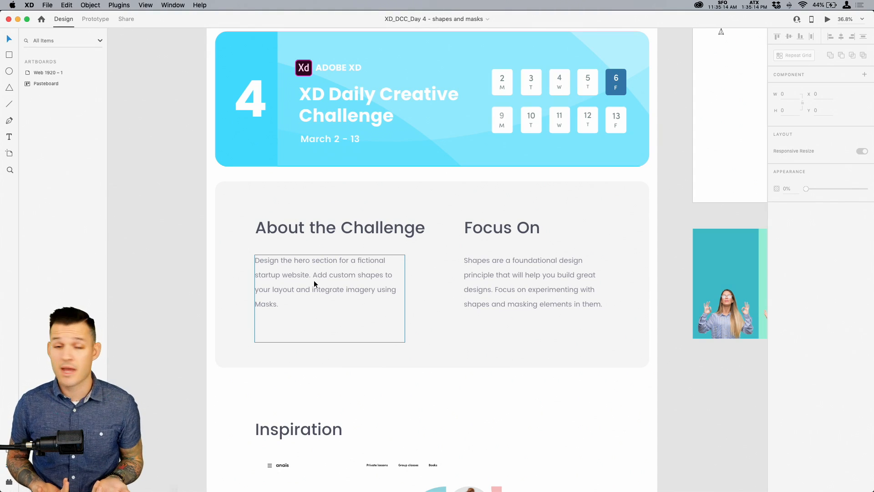
- Look through the brief's Resources lists and examine the French lesson hero design under Inspiration
{"action": "scroll", "coordinate": [308, 301], "scroll_direction": "down", "scroll_amount": 10}
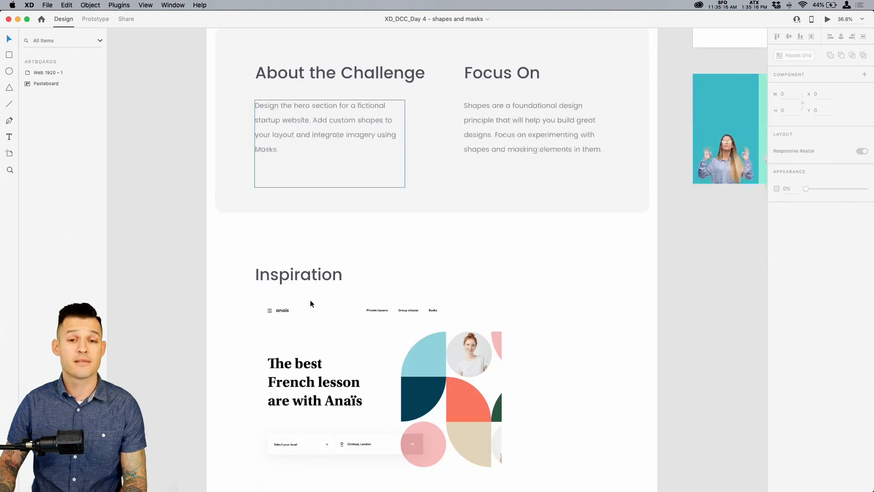
{"action": "scroll", "coordinate": [525, 354], "scroll_direction": "down", "scroll_amount": 1}
{"action": "scroll", "coordinate": [537, 318], "scroll_direction": "down", "scroll_amount": 7}
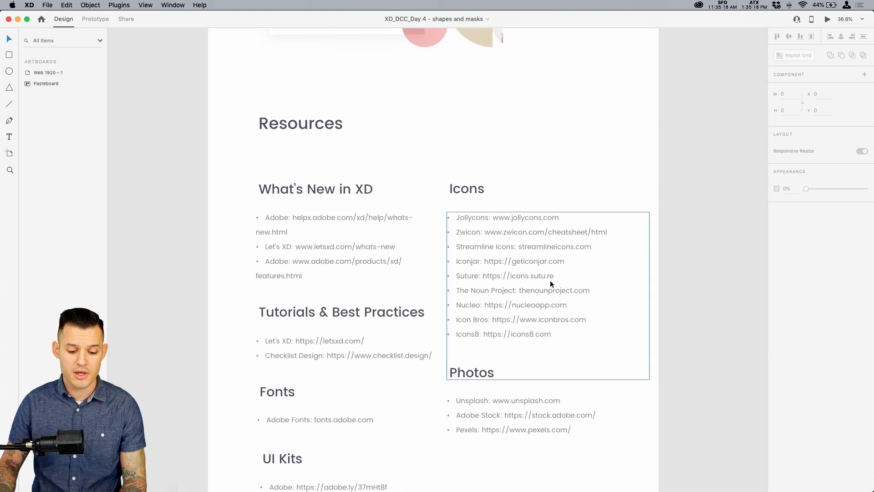
{"action": "scroll", "coordinate": [551, 255], "scroll_direction": "up", "scroll_amount": 5}
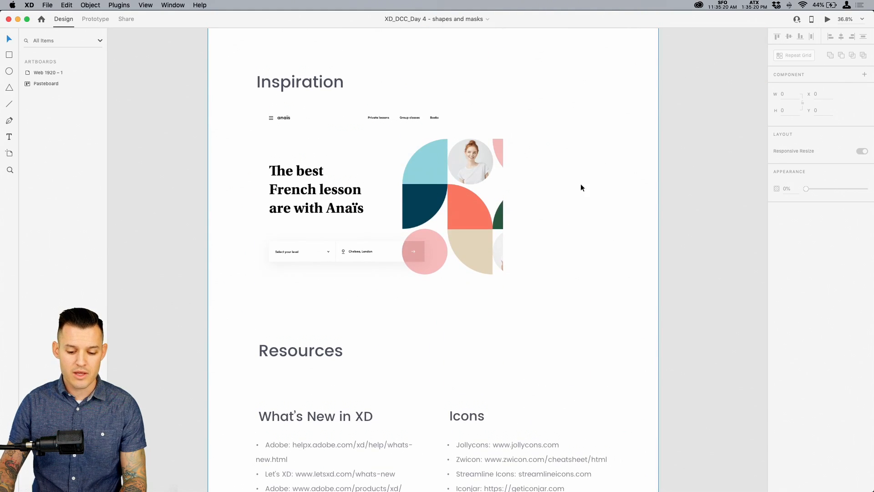
{"action": "left_click_drag", "start_coordinate": [617, 143], "coordinate": [539, 248]}
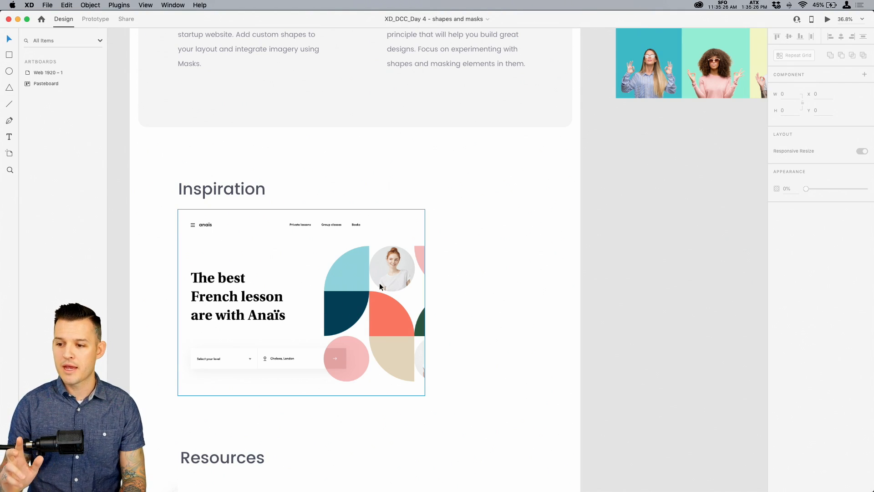
- Switch to Chrome and examine the geometric shapes and image-masked lettering in the Steve Wolf Designs InVision IRL project
{"action": "key", "text": "super+Tab"}
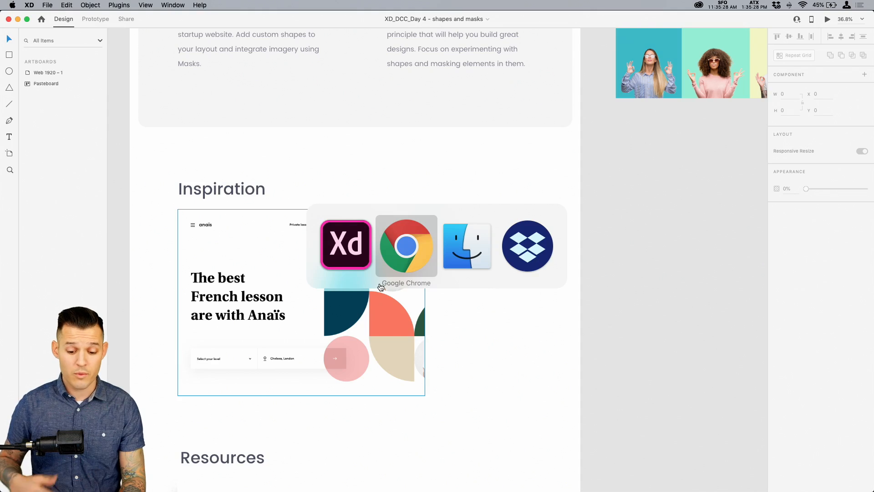
{"action": "left_click", "coordinate": [510, 23]}
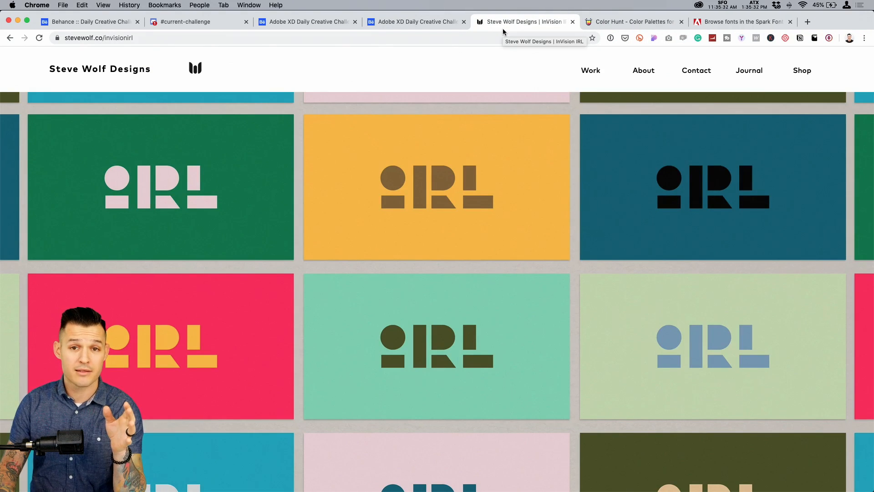
{"action": "scroll", "coordinate": [521, 215], "scroll_direction": "down", "scroll_amount": 10}
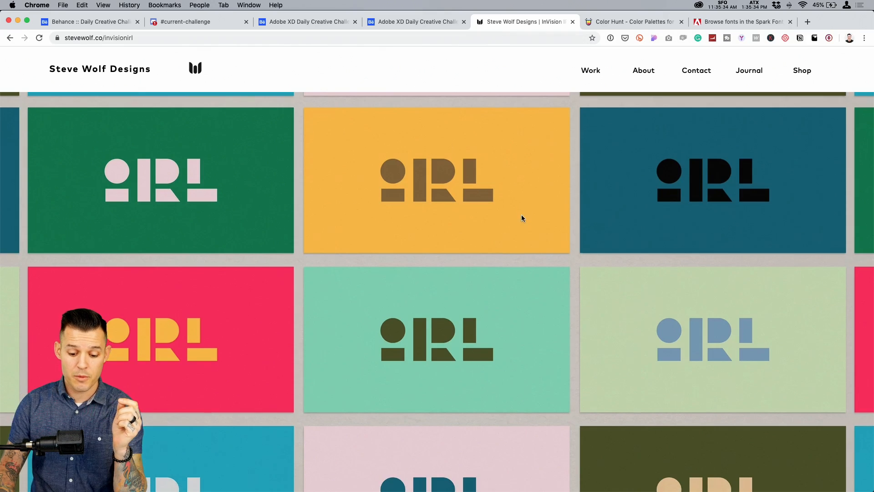
{"action": "scroll", "coordinate": [522, 219], "scroll_direction": "down", "scroll_amount": 2}
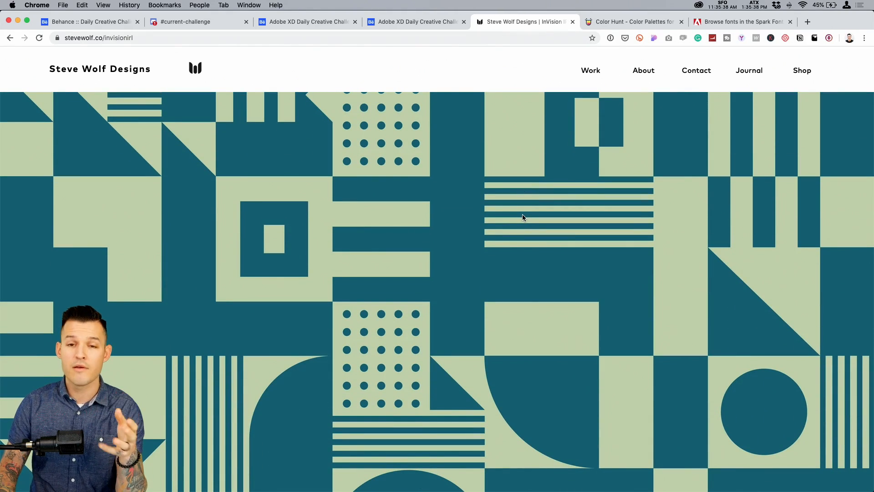
{"action": "scroll", "coordinate": [522, 217], "scroll_direction": "down", "scroll_amount": 5}
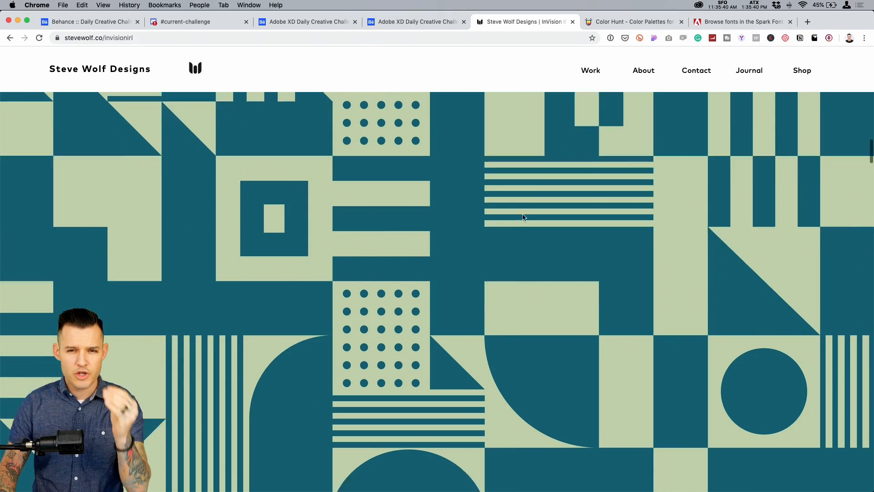
{"action": "scroll", "coordinate": [523, 217], "scroll_direction": "down", "scroll_amount": 5}
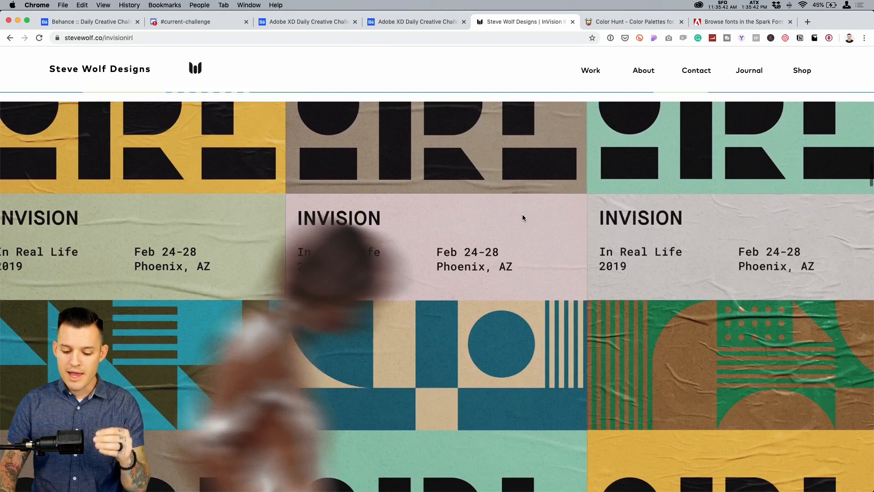
{"action": "scroll", "coordinate": [522, 217], "scroll_direction": "down", "scroll_amount": 5}
{"action": "scroll", "coordinate": [523, 218], "scroll_direction": "down", "scroll_amount": 6}
{"action": "scroll", "coordinate": [523, 217], "scroll_direction": "down", "scroll_amount": 10}
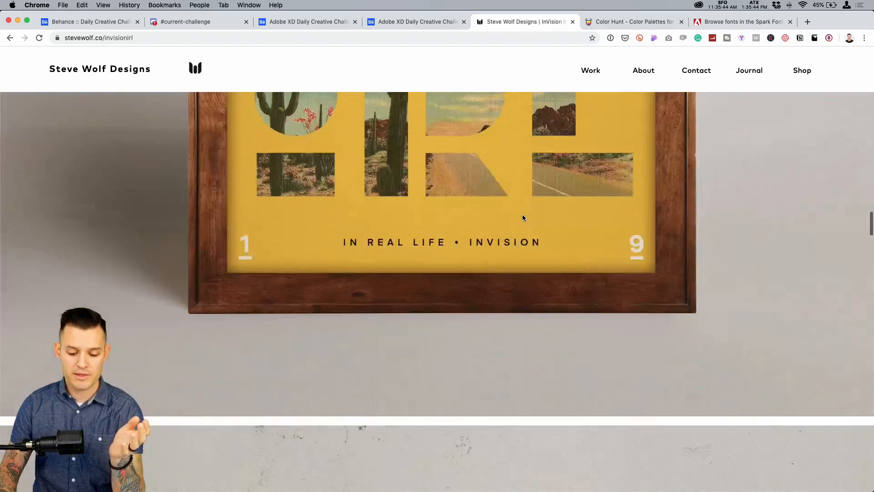
{"action": "scroll", "coordinate": [522, 215], "scroll_direction": "up", "scroll_amount": 2}
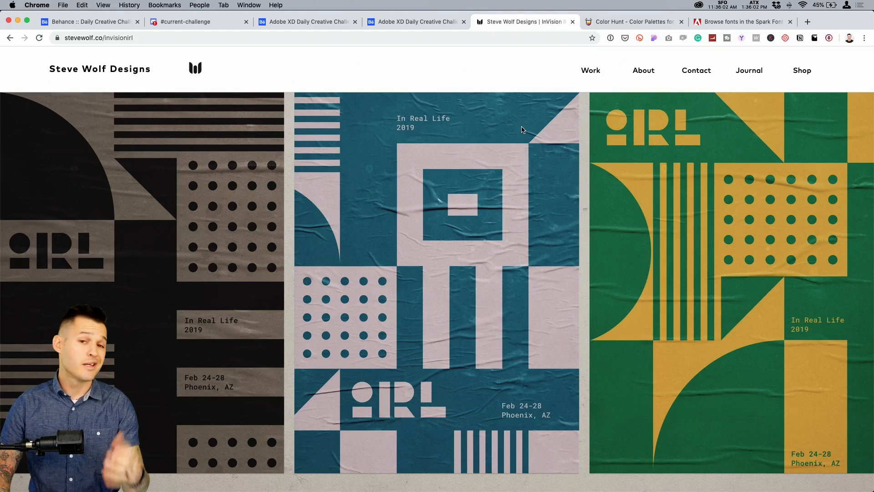
- Go to the Color Hunt site and examine the palette of dark purple, blue, mauve and pink with its colour codes
{"action": "left_click", "coordinate": [641, 23]}
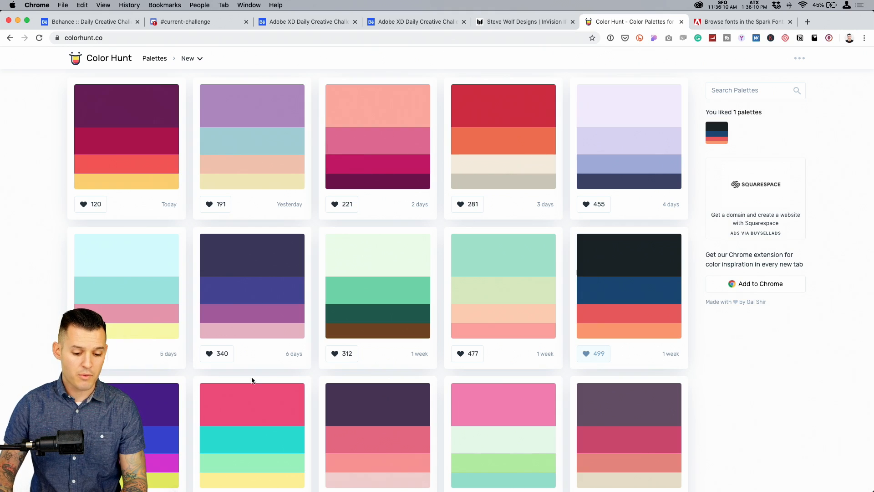
{"action": "left_click", "coordinate": [273, 326]}
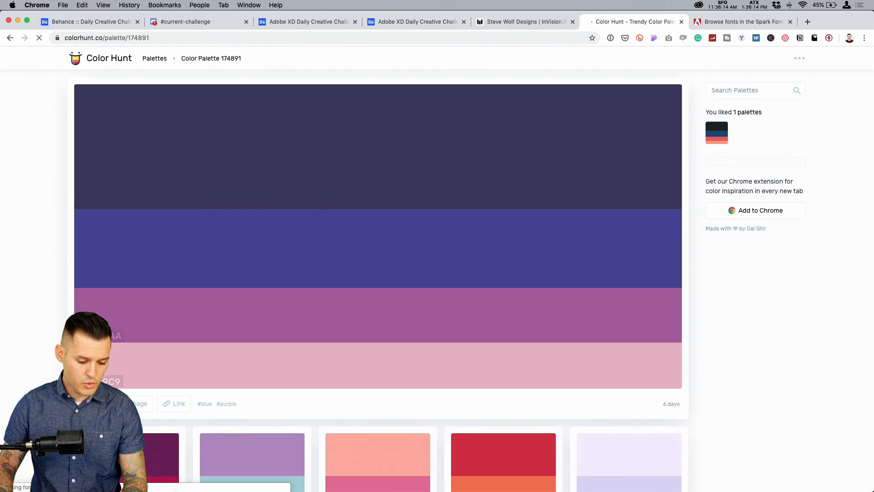
{"action": "left_click", "coordinate": [103, 207]}
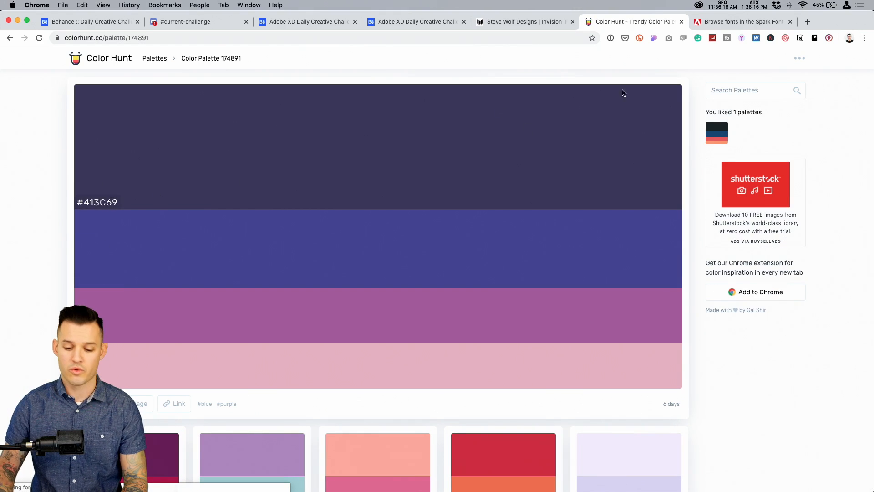
{"action": "scroll", "coordinate": [432, 271], "scroll_direction": "down", "scroll_amount": 3}
{"action": "scroll", "coordinate": [432, 271], "scroll_direction": "up", "scroll_amount": 3}
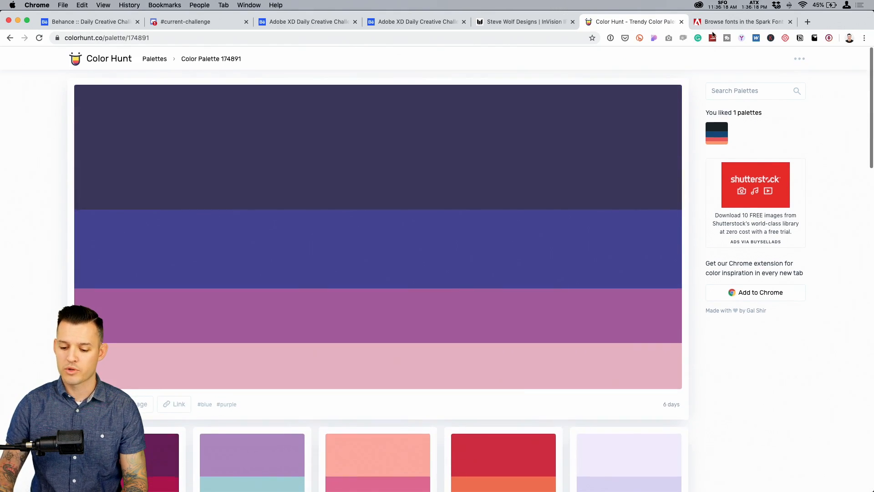
- Go to the Adobe Fonts page for the Spark Font Pack and examine the sample lines of its fonts
{"action": "left_click", "coordinate": [718, 23]}
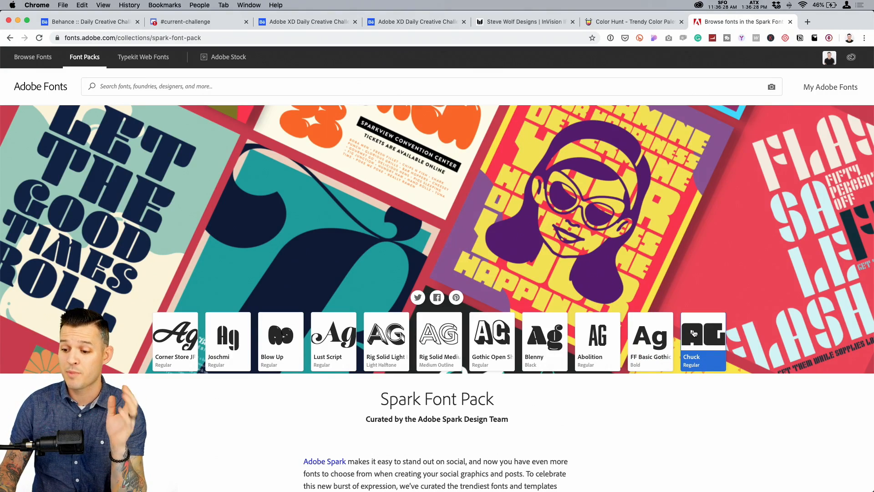
{"action": "scroll", "coordinate": [693, 333], "scroll_direction": "down", "scroll_amount": 6}
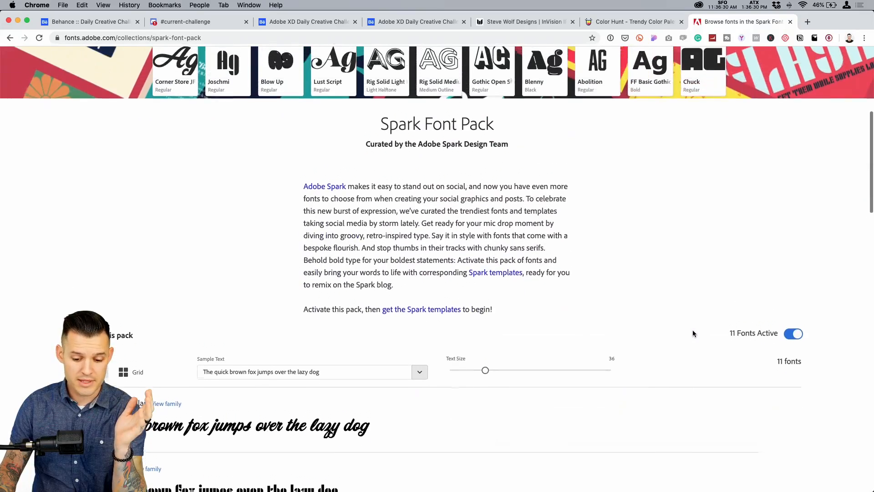
{"action": "scroll", "coordinate": [692, 331], "scroll_direction": "down", "scroll_amount": 3}
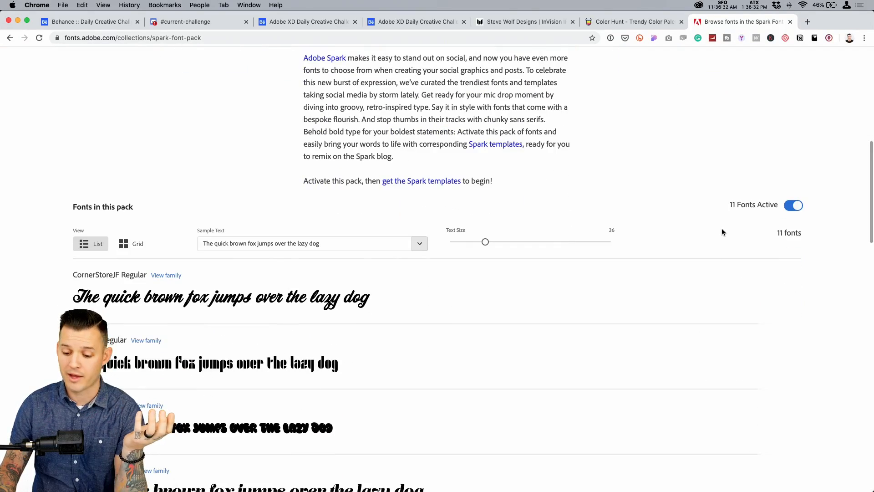
{"action": "scroll", "coordinate": [717, 237], "scroll_direction": "down", "scroll_amount": 7}
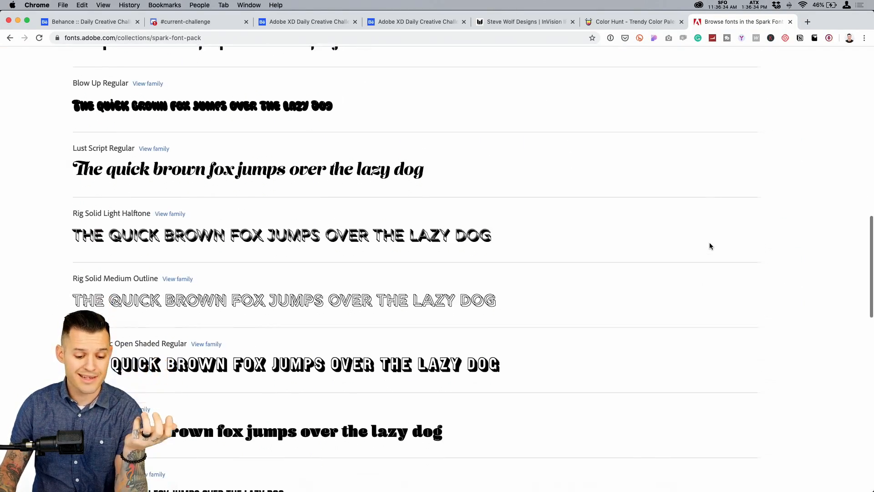
{"action": "scroll", "coordinate": [709, 246], "scroll_direction": "down", "scroll_amount": 5}
{"action": "scroll", "coordinate": [710, 246], "scroll_direction": "up", "scroll_amount": 3}
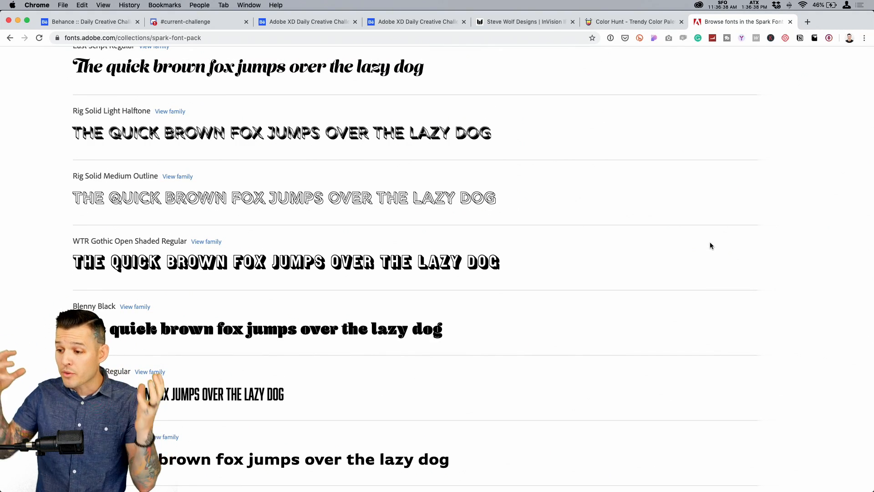
- Switch to Adobe XD and examine the photo strip of five people on coloured backgrounds below the empty artboard
{"action": "key", "text": "super+Tab"}
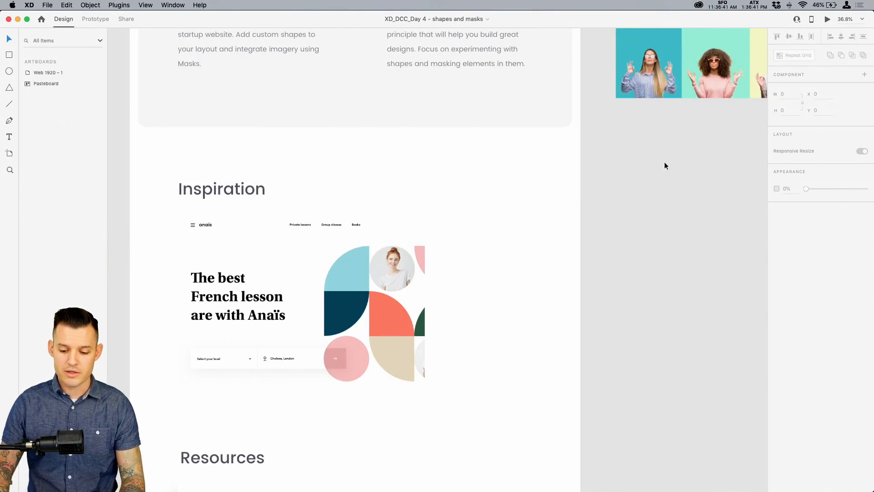
{"action": "mouse_move", "coordinate": [669, 159]}
{"action": "left_mouse_down"}
{"action": "mouse_move", "coordinate": [339, 327]}
{"action": "mouse_move", "coordinate": [324, 392]}
{"action": "left_mouse_up"}
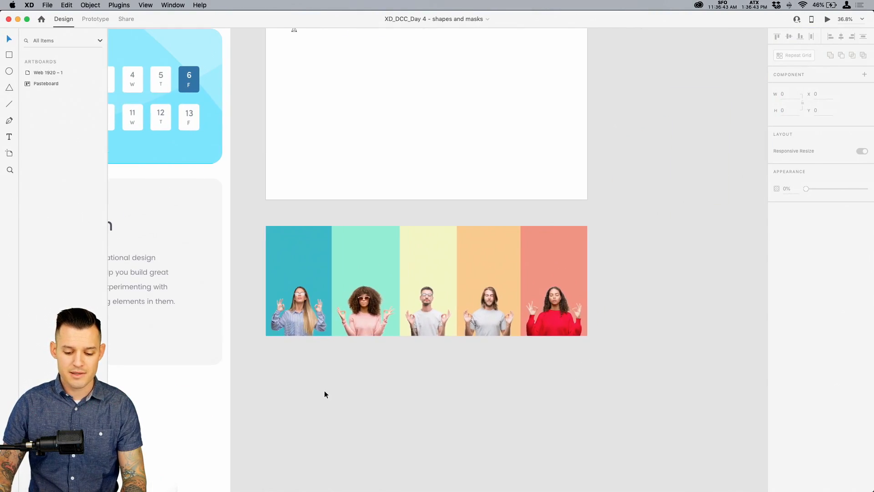
{"action": "key", "text": "z"}
{"action": "mouse_move", "coordinate": [254, 365]}
{"action": "left_mouse_down"}
{"action": "mouse_move", "coordinate": [359, 335]}
{"action": "mouse_move", "coordinate": [644, 216]}
{"action": "left_mouse_up"}
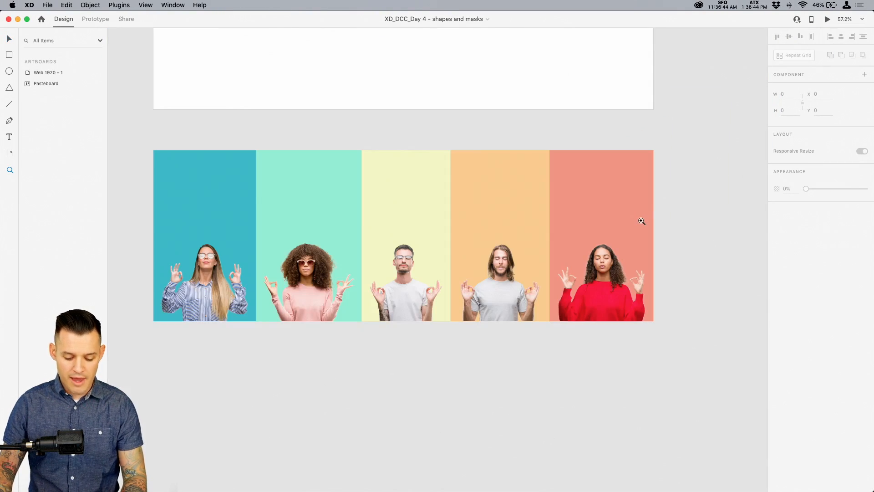
{"action": "key", "text": "v"}
{"action": "left_click_drag", "start_coordinate": [648, 148], "coordinate": [677, 238]}
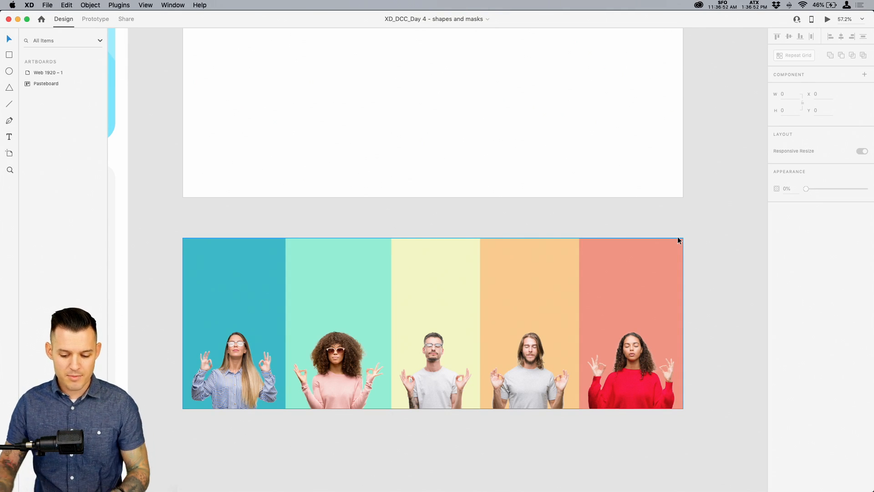
- Look over the artboard size presets and bring the empty Web 1920 artboard into close view
{"action": "scroll", "coordinate": [696, 207], "scroll_direction": "up", "scroll_amount": 5}
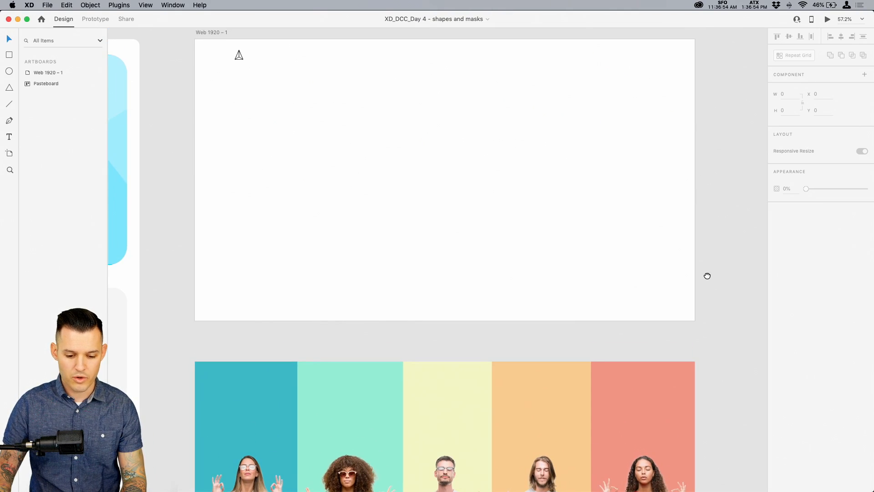
{"action": "left_click_drag", "start_coordinate": [675, 176], "coordinate": [678, 195]}
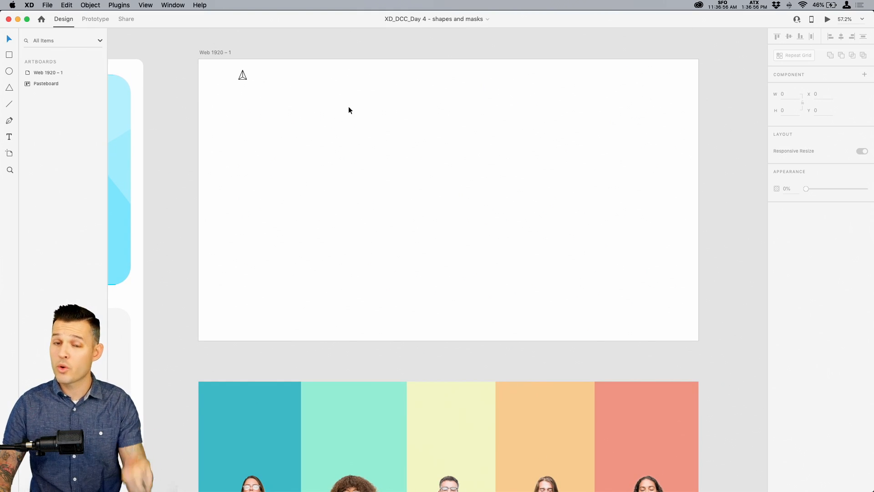
{"action": "key", "text": "a"}
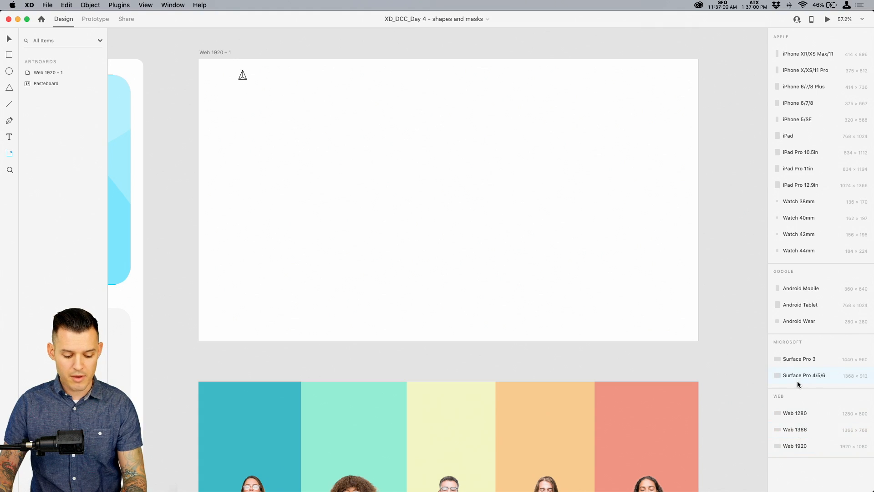
{"action": "key", "text": "v"}
{"action": "key", "text": "z"}
{"action": "left_click_drag", "start_coordinate": [201, 46], "coordinate": [709, 186]}
{"action": "scroll", "coordinate": [463, 276], "scroll_direction": "down", "scroll_amount": 4}
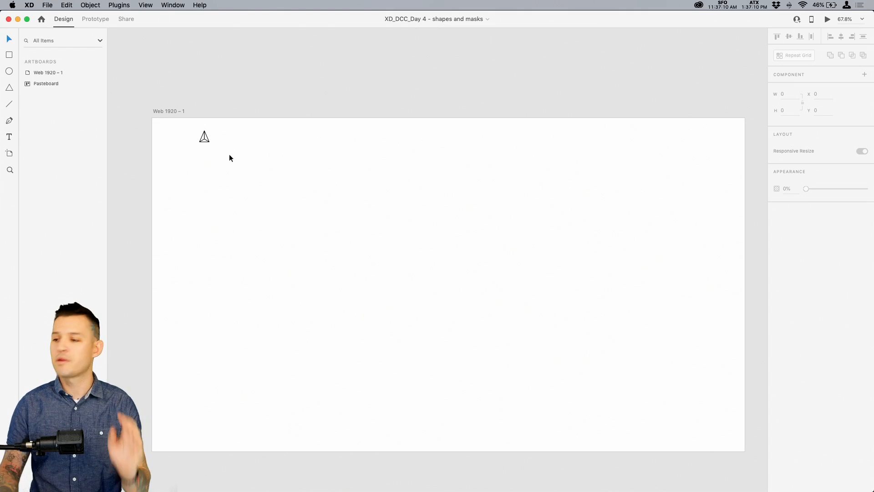
- Add the text "Products" beside the pyramid logo on the artboard and set its font to Roboto
{"action": "key", "text": "t"}
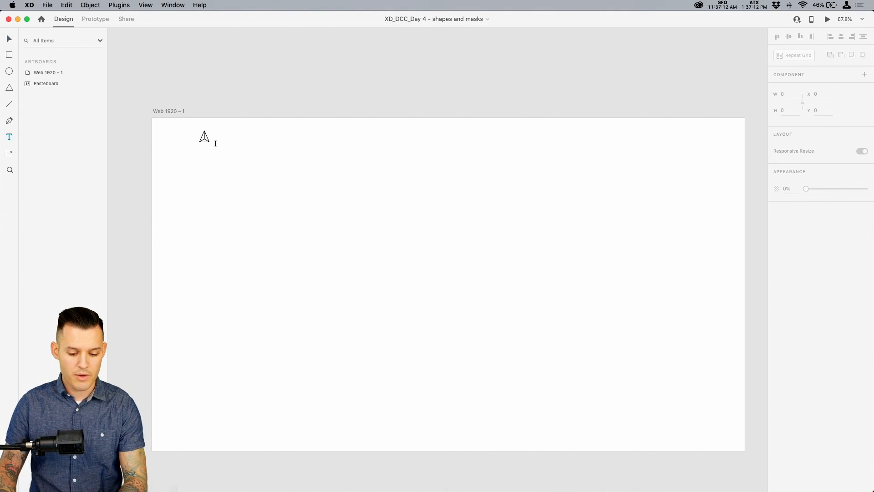
{"action": "left_click", "coordinate": [225, 140]}
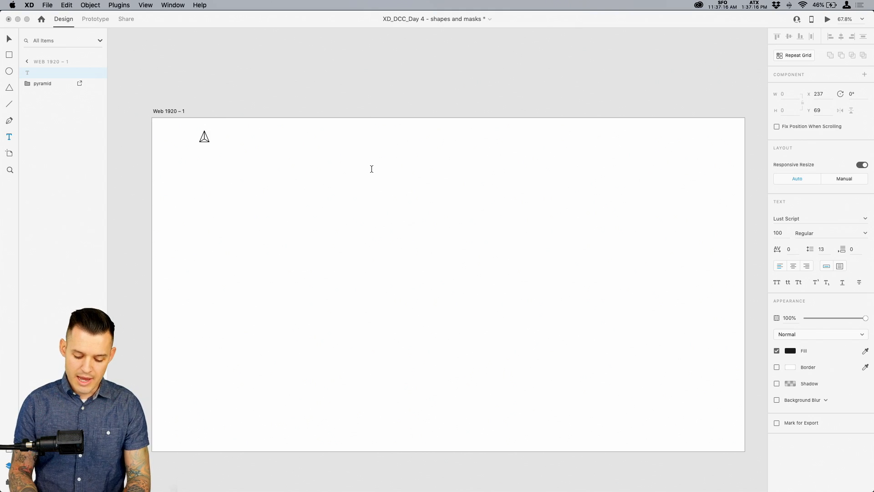
{"action": "type", "text": "Products"}
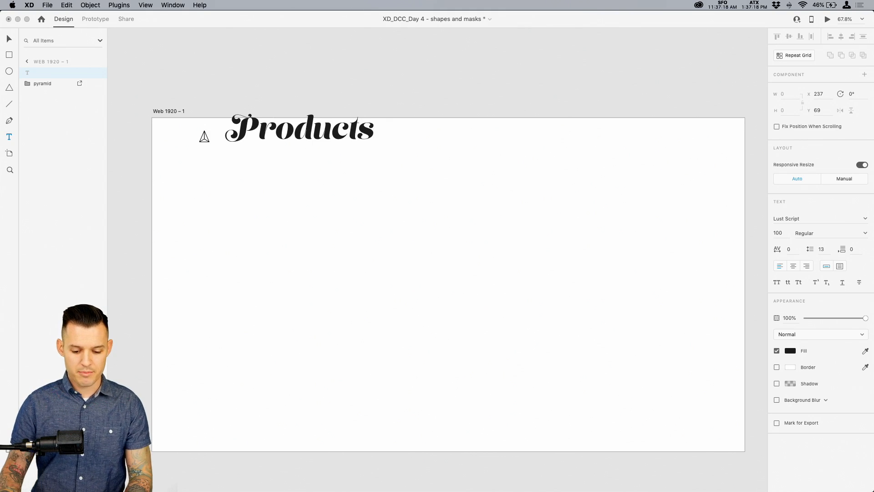
{"action": "key", "text": "super+a"}
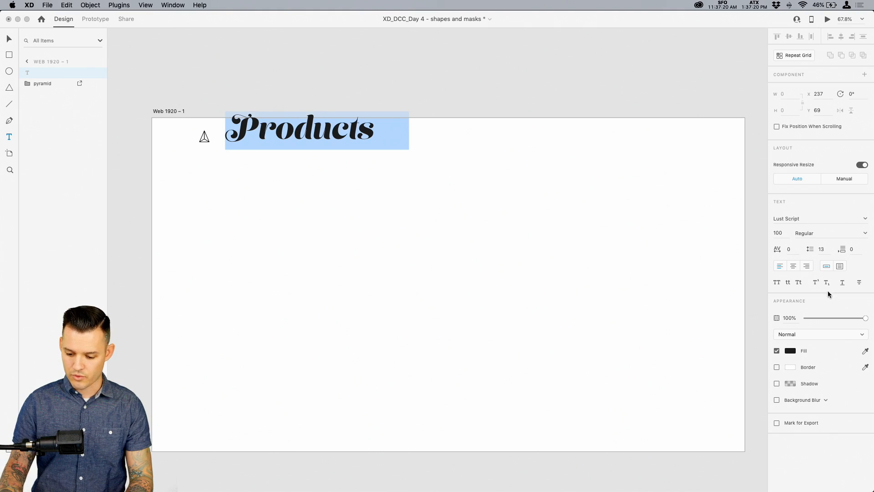
{"action": "left_click", "coordinate": [809, 218]}
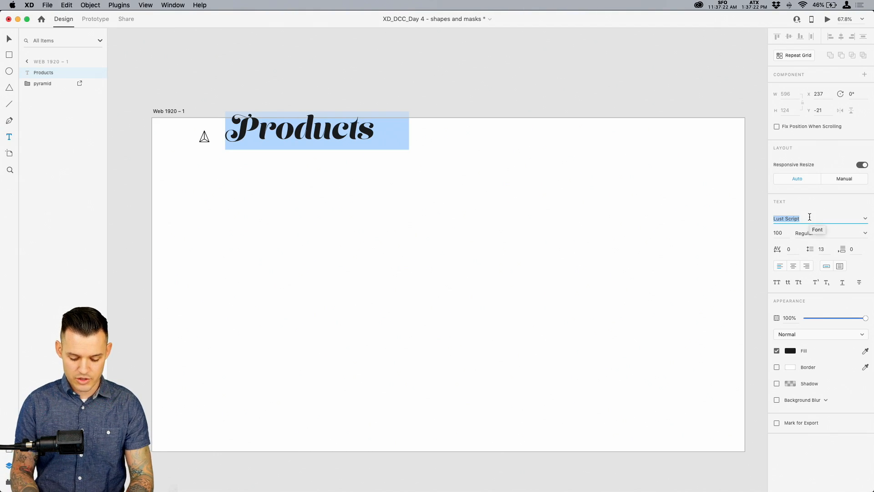
{"action": "type", "text": "Roboto"}
{"action": "key", "text": "Return"}
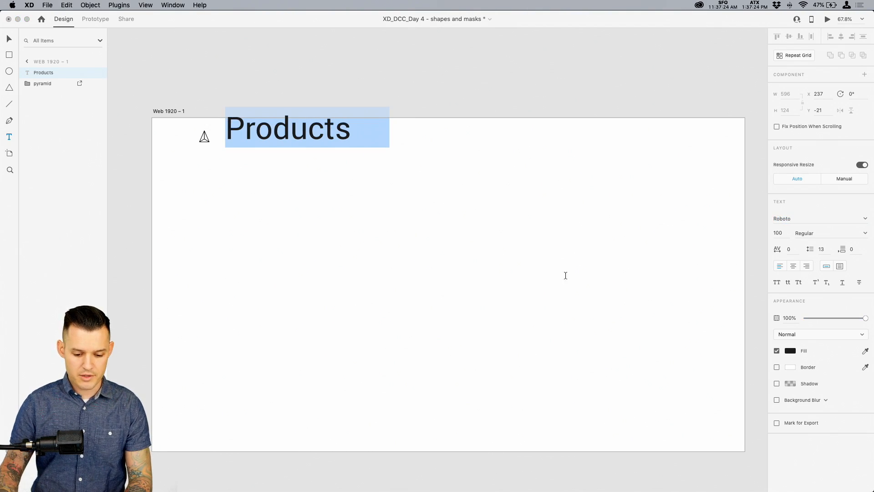
- Extend the navigation text after "Products" with the items "Services" and "Contact", separated by spaces
{"action": "left_click", "coordinate": [384, 129]}
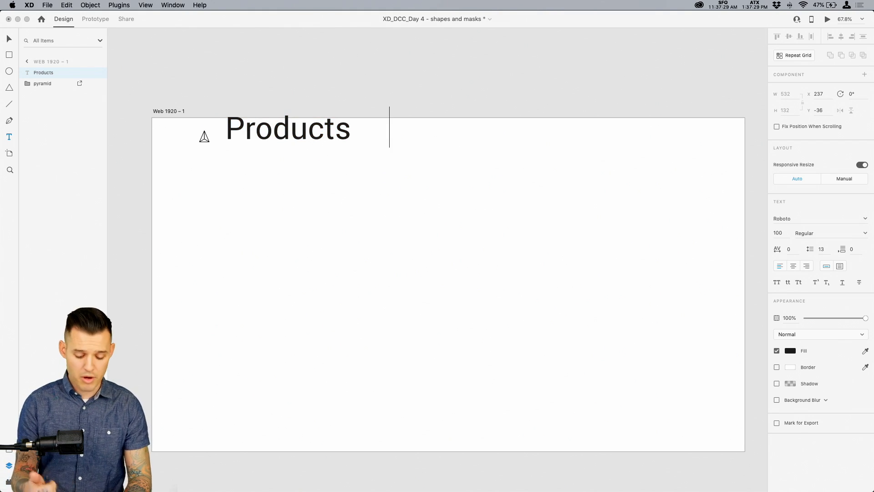
{"action": "type", "text": "Ser"}
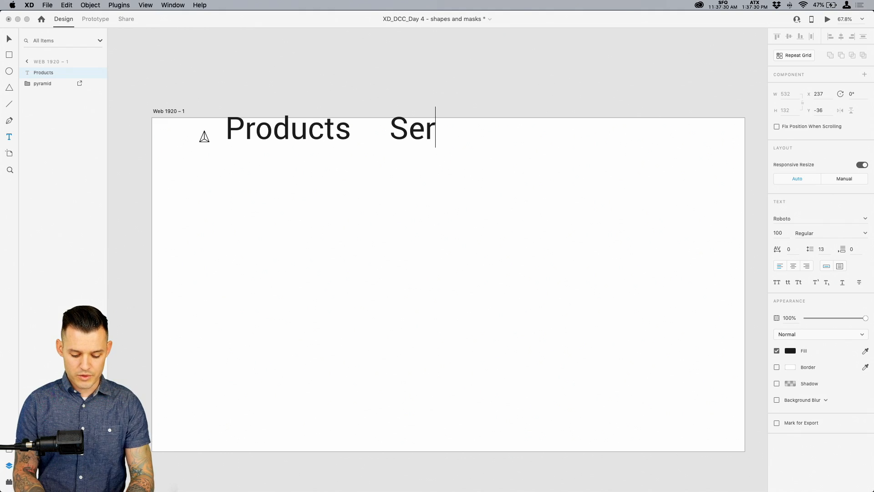
{"action": "type", "text": "vu="}
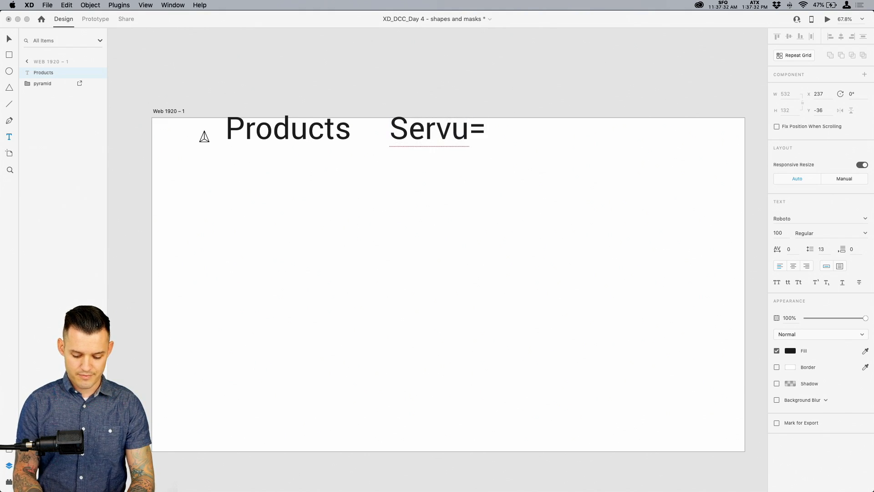
{"action": "key", "text": "BackSpace"}
{"action": "key", "text": "BackSpace"}
{"action": "type", "text": "ices   n"}
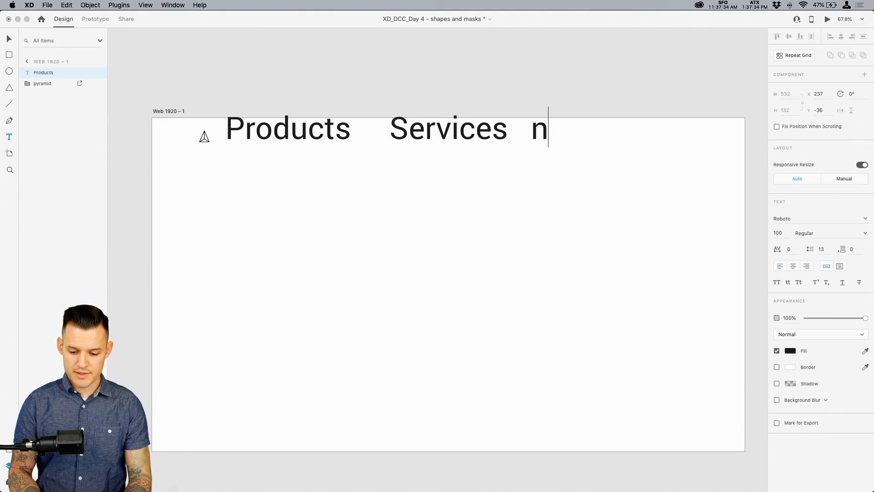
{"action": "key", "text": "BackSpace"}
{"action": "type", "text": "Cont"}
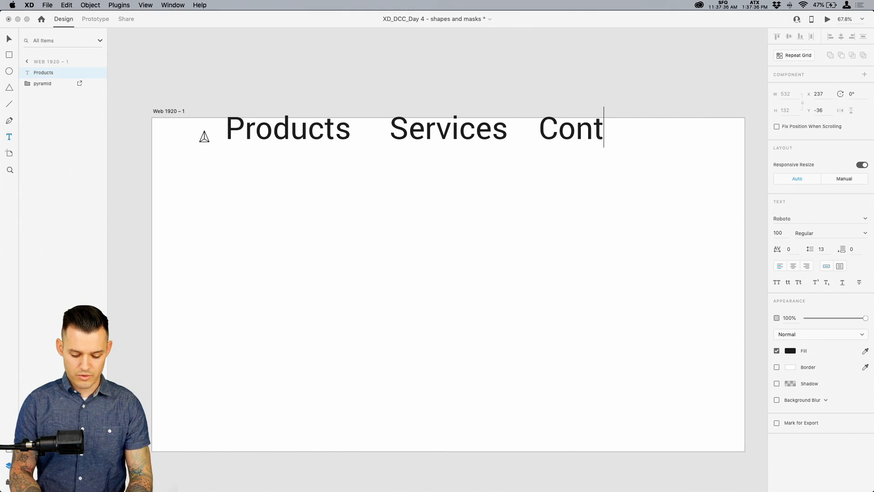
{"action": "type", "text": "act"}
- Reduce the whole navigation text to font size 26 and deselect it
{"action": "key", "text": "super+a"}
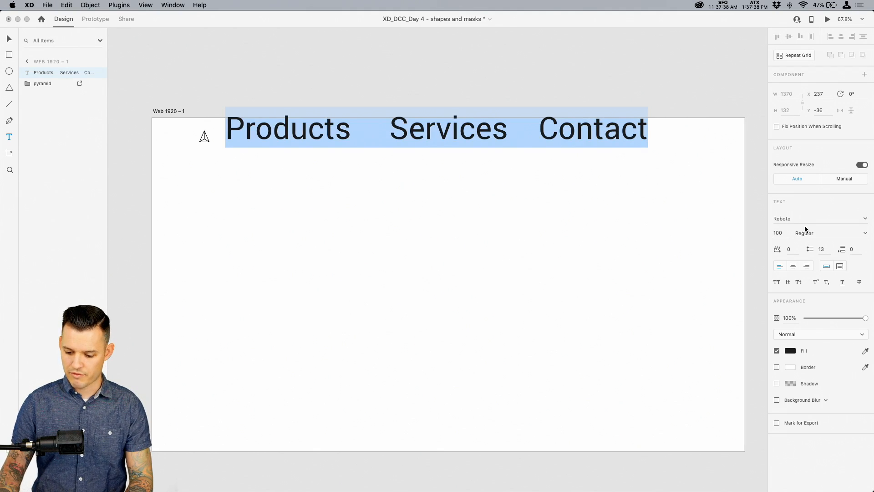
{"action": "left_click", "coordinate": [782, 233]}
{"action": "key", "text": "shift+Down"}
{"action": "key", "text": "shift+Down"}
{"action": "key", "text": "shift+Down"}
{"action": "key", "text": "shift+Down"}
{"action": "key", "text": "shift+Down"}
{"action": "key", "text": "shift+Down"}
{"action": "key", "text": "shift+Down"}
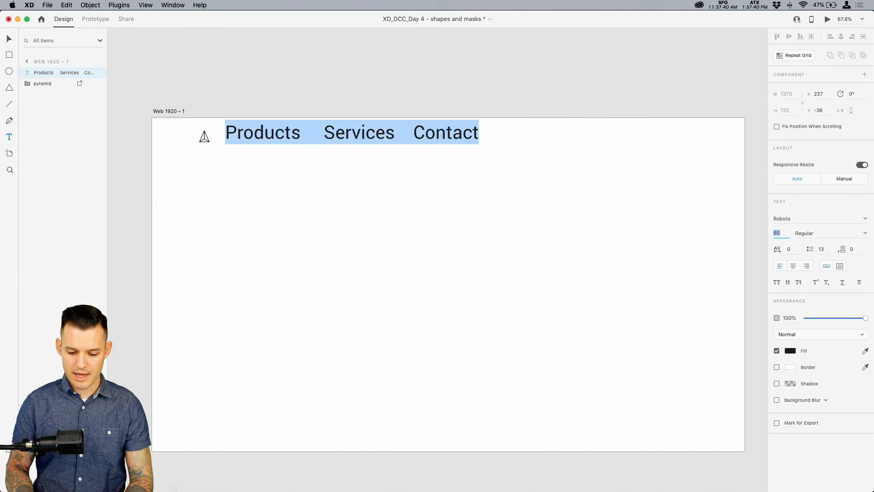
{"action": "key", "text": "Down"}
{"action": "key", "text": "Down"}
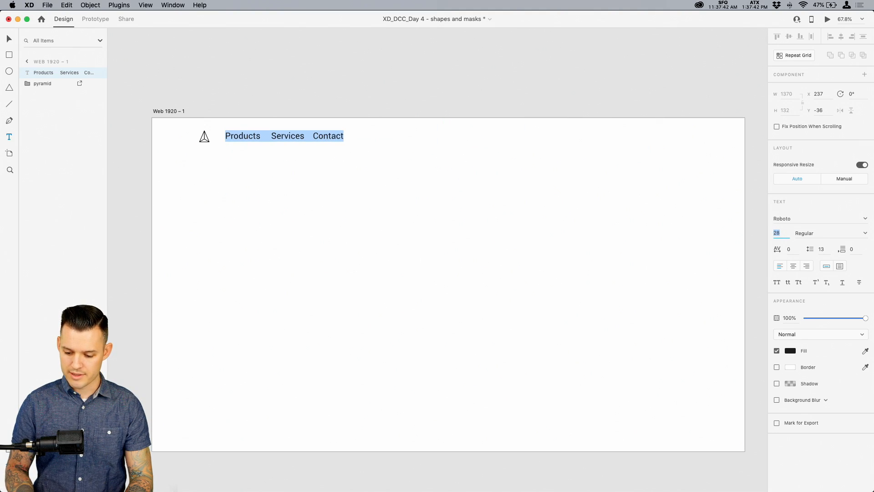
{"action": "key", "text": "Down"}
{"action": "key", "text": "Down"}
{"action": "left_click", "coordinate": [9, 38]}
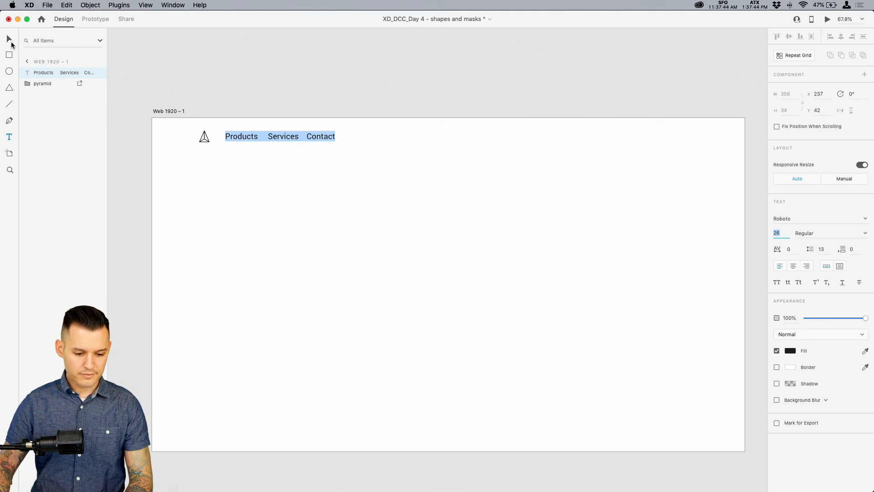
{"action": "left_click_drag", "start_coordinate": [246, 139], "coordinate": [246, 140]}
{"action": "left_click", "coordinate": [481, 233]}
- Place a vertical guide on the artboard along the left edge of the pyramid logo
{"action": "left_click_drag", "start_coordinate": [482, 235], "coordinate": [463, 225]}
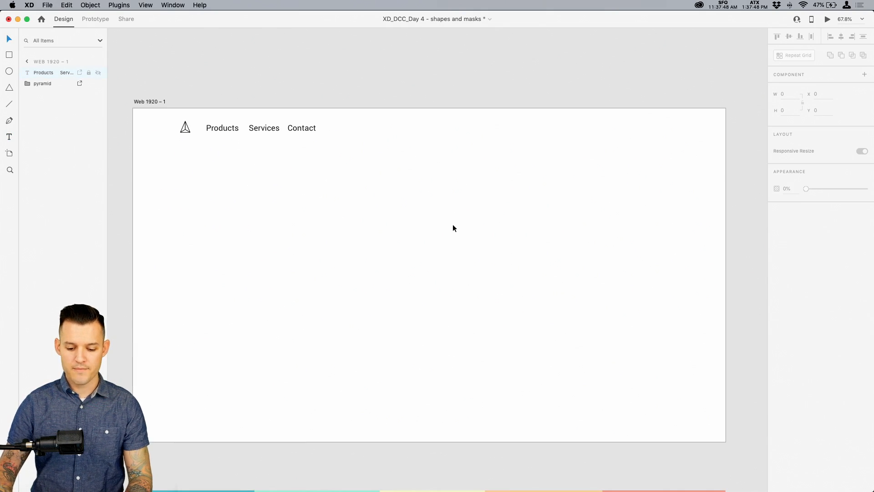
{"action": "left_click", "coordinate": [185, 128]}
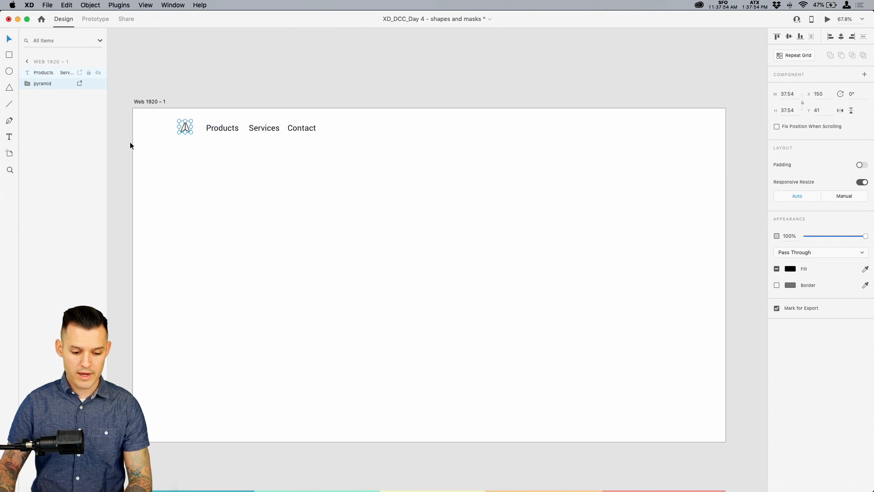
{"action": "left_click_drag", "start_coordinate": [131, 142], "coordinate": [178, 139]}
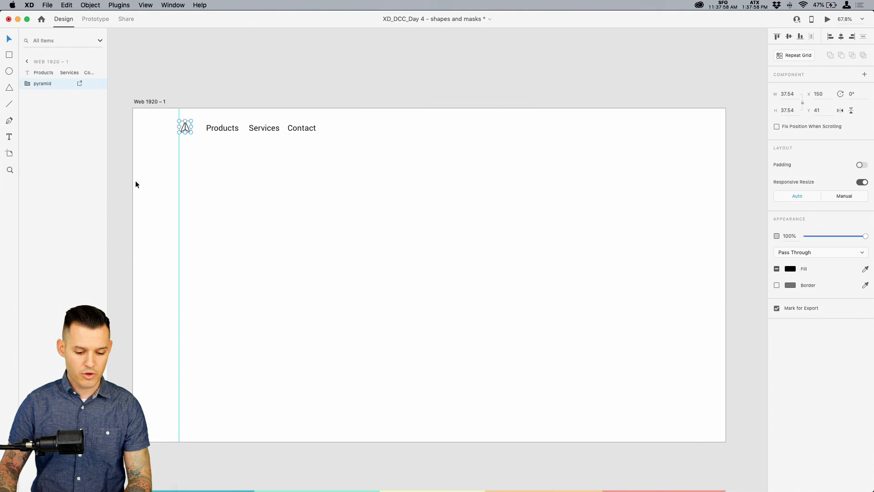
- Place a second vertical guide inside the artboard's right edge, mirroring the margin of the guide at the pyramid logo
{"action": "left_click_drag", "start_coordinate": [131, 180], "coordinate": [678, 205]}
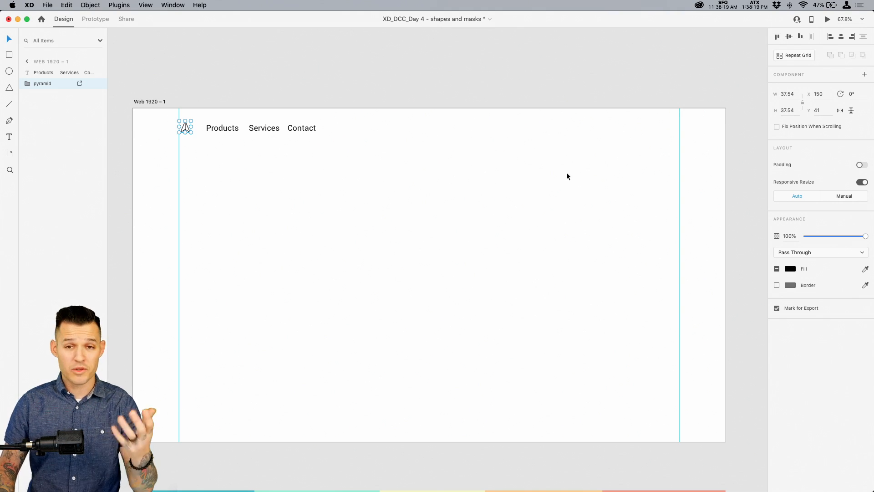
- Reduce the navigation text to font size 22 and deselect it
{"action": "left_click", "coordinate": [299, 128]}
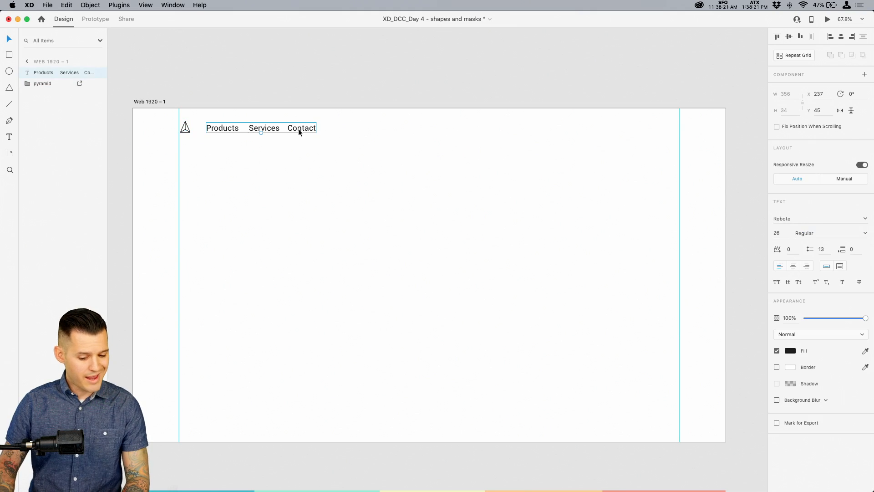
{"action": "left_click", "coordinate": [784, 234]}
{"action": "key", "text": "Down"}
{"action": "key", "text": "Down"}
{"action": "key", "text": "Down"}
{"action": "key", "text": "Down"}
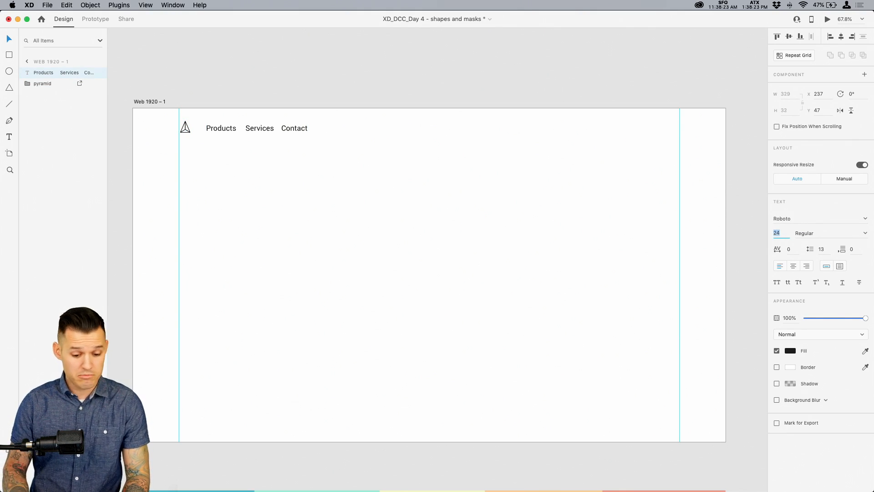
{"action": "left_click", "coordinate": [316, 95]}
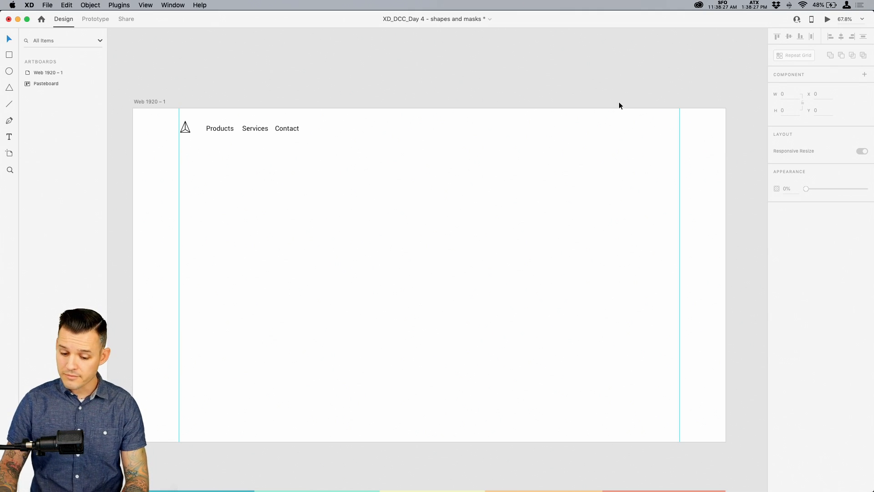
- Place a copy of the navigation text at the same height, a short distance before the right-hand guide
{"action": "left_click_drag", "start_coordinate": [279, 131], "coordinate": [647, 132]}
{"action": "key", "text": "z"}
{"action": "left_click_drag", "start_coordinate": [633, 101], "coordinate": [709, 169]}
{"action": "key", "text": "v"}
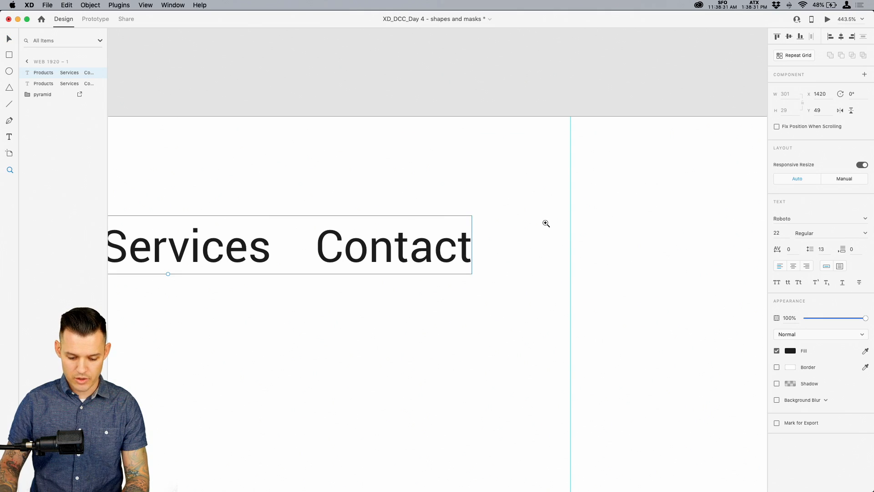
{"action": "left_click_drag", "start_coordinate": [552, 220], "coordinate": [511, 187]}
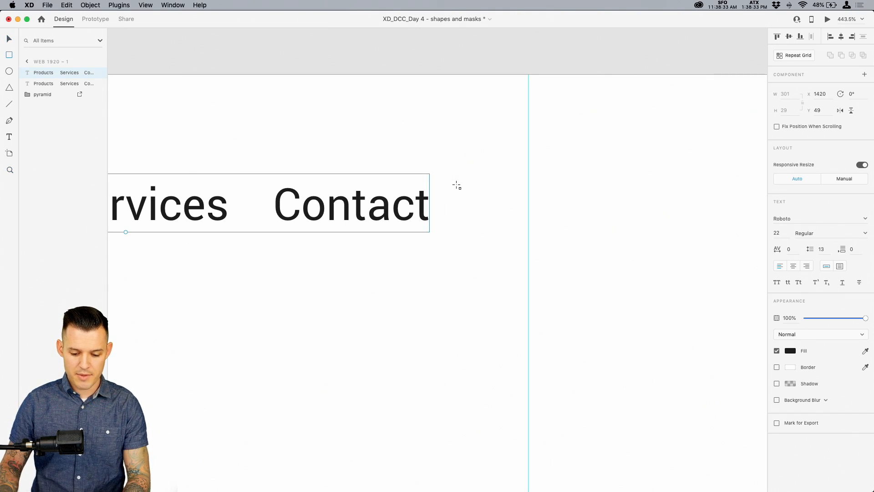
- Draw a thin bar about 36 by 3 between the copied "Contact" and the right-hand guide, with no border and a #2F2F2F fill
{"action": "key", "text": "r"}
{"action": "left_click_drag", "start_coordinate": [455, 184], "coordinate": [528, 189]}
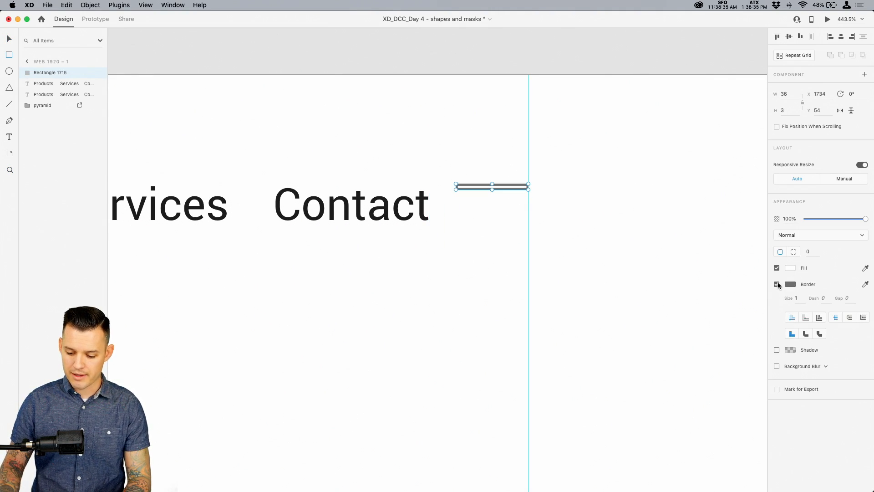
{"action": "left_click", "coordinate": [776, 283]}
{"action": "left_click", "coordinate": [790, 268]}
{"action": "left_click_drag", "start_coordinate": [745, 292], "coordinate": [678, 282]}
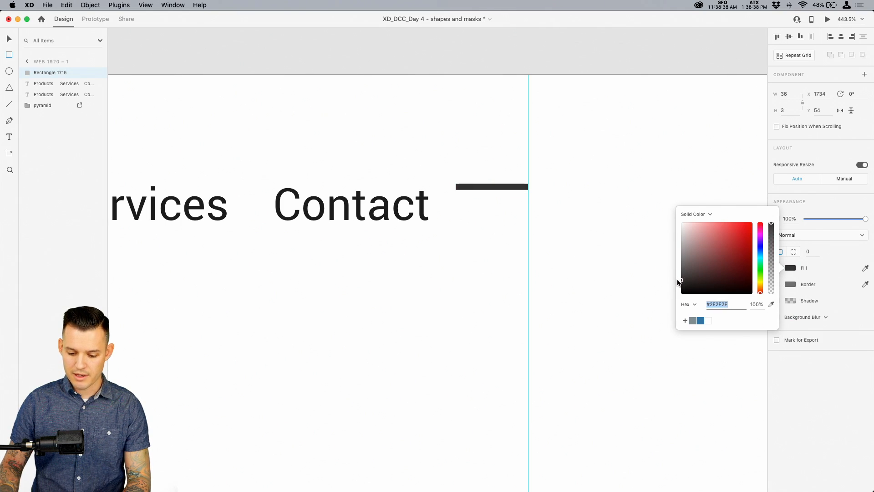
- Thicken the bar to a height of 4 and duplicate it twice below at even spacing to form a three-bar menu icon
{"action": "left_click", "coordinate": [490, 187]}
{"action": "type", "text": "v"}
{"action": "left_click", "coordinate": [492, 185]}
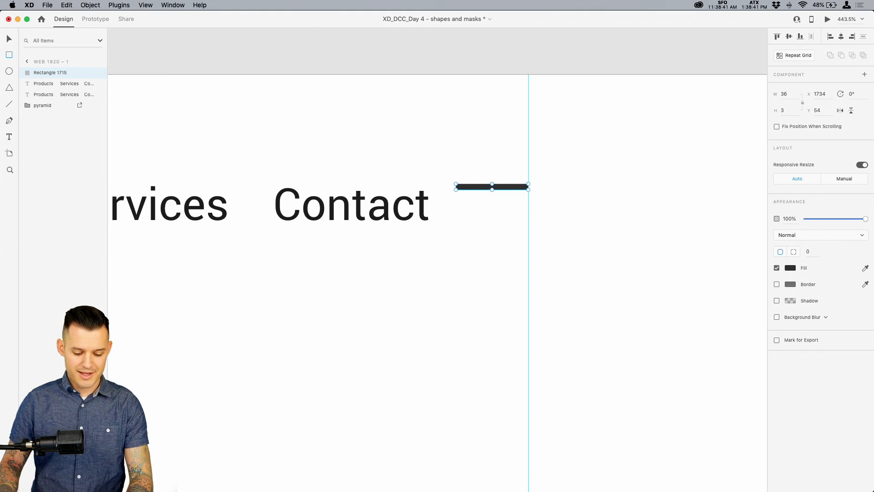
{"action": "key", "text": "v"}
{"action": "left_click", "coordinate": [493, 184]}
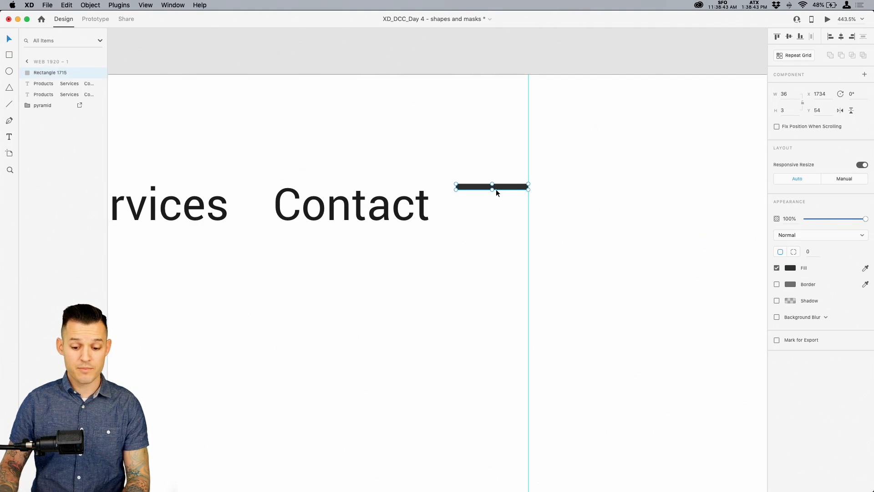
{"action": "left_click_drag", "start_coordinate": [499, 188], "coordinate": [503, 219]}
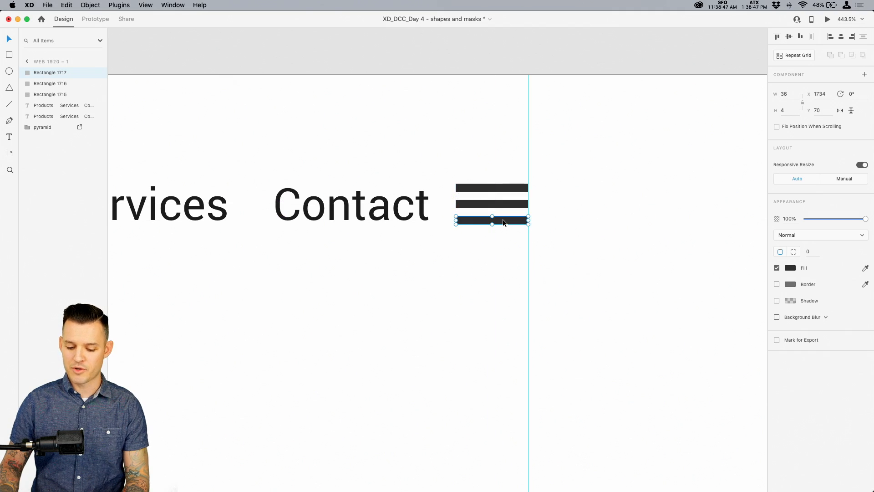
- Shorten the menu icon's middle bar slightly and its bottom bar to a width of 24, keeping both flush with the right-hand guide
{"action": "left_click", "coordinate": [457, 203]}
{"action": "left_click_drag", "start_coordinate": [457, 204], "coordinate": [480, 220]}
{"action": "left_click", "coordinate": [459, 220]}
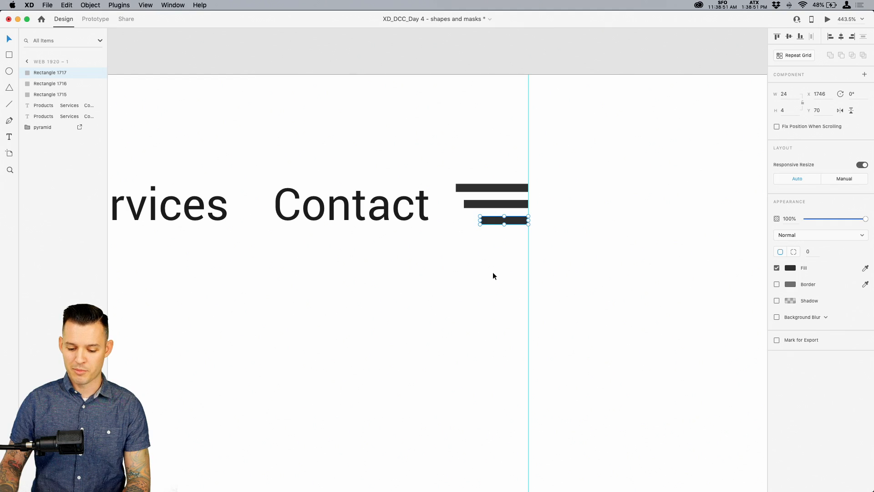
- Delete the copied navigation text beside the menu icon
{"action": "left_click", "coordinate": [360, 219]}
{"action": "key", "text": "Delete"}
{"action": "key", "text": "cmd+1"}
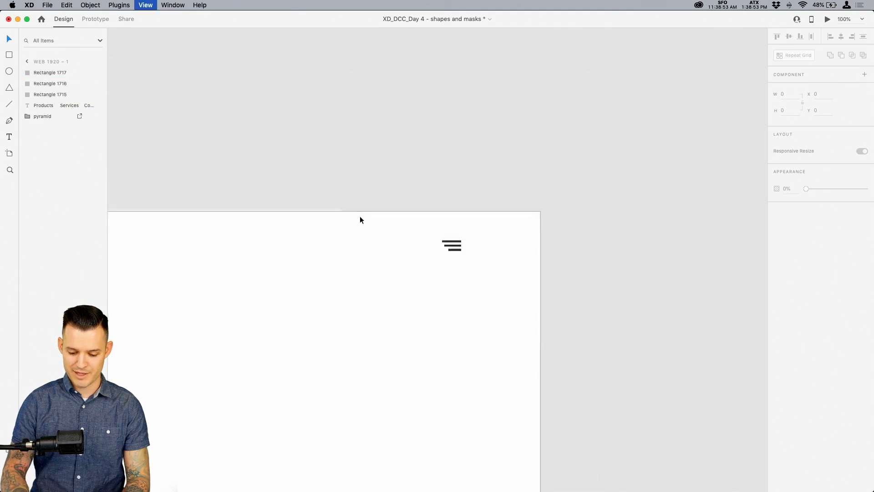
- Group the three menu icon bars, rename the group "nav", and deselect it
{"action": "left_click_drag", "start_coordinate": [359, 217], "coordinate": [629, 114]}
{"action": "key", "text": "super+minus"}
{"action": "left_click_drag", "start_coordinate": [591, 164], "coordinate": [605, 140]}
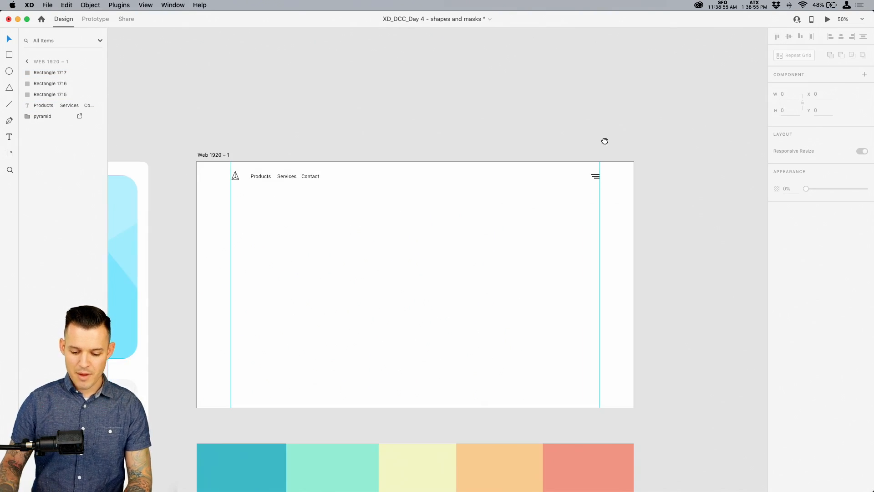
{"action": "left_click_drag", "start_coordinate": [196, 160], "coordinate": [601, 220]}
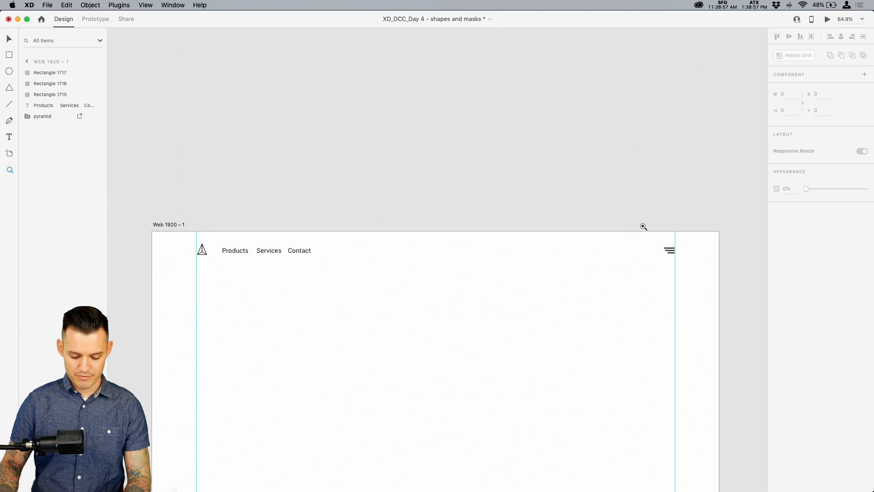
{"action": "left_click_drag", "start_coordinate": [655, 268], "coordinate": [671, 246]}
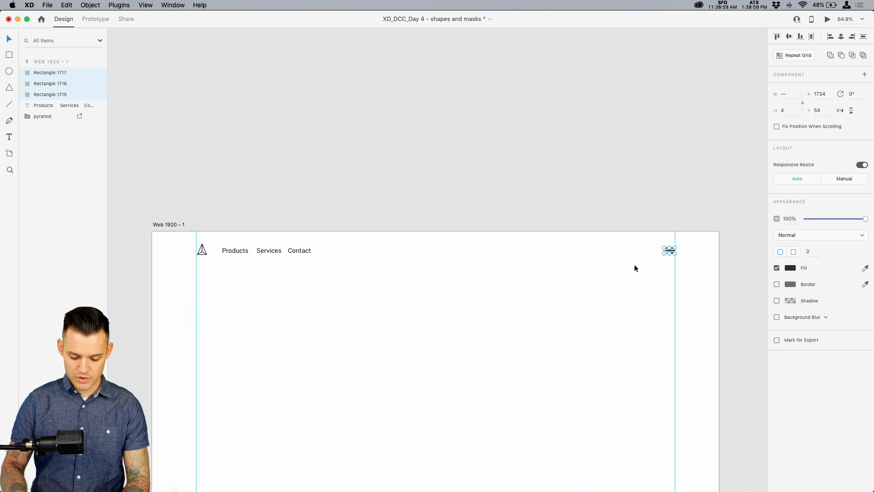
{"action": "key", "text": "super+g"}
{"action": "double_click", "coordinate": [45, 73]}
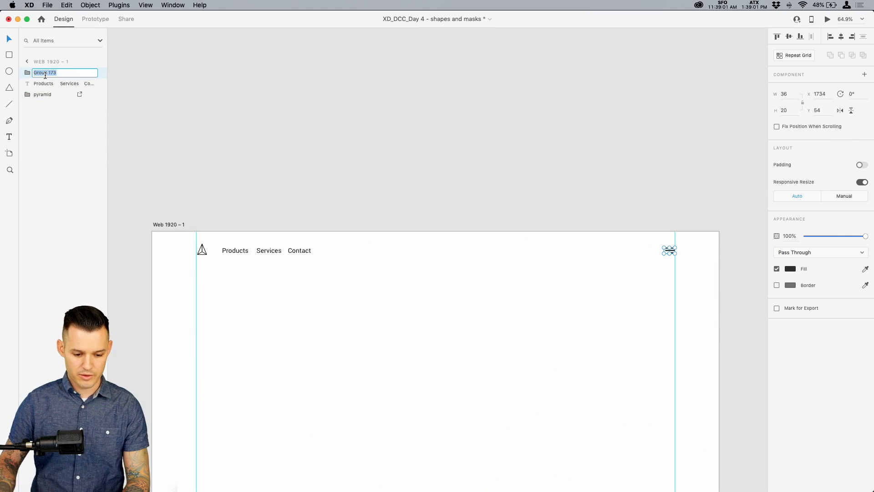
{"action": "type", "text": "nav"}
{"action": "key", "text": "Return"}
{"action": "left_click", "coordinate": [371, 184]}
- Draw a rectangle below the navigation bar and stretch it between the two guides to about 1620 by 543
{"action": "left_click_drag", "start_coordinate": [373, 203], "coordinate": [362, 44]}
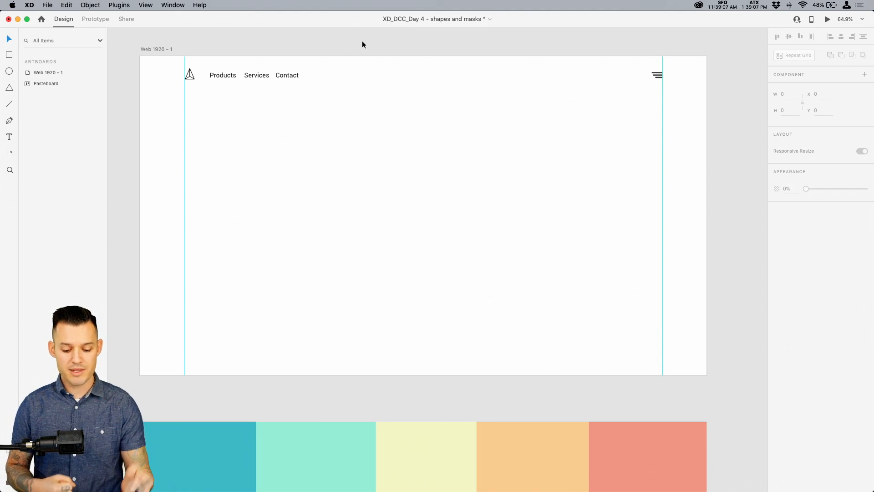
{"action": "left_click_drag", "start_coordinate": [450, 243], "coordinate": [458, 126]}
{"action": "left_click_drag", "start_coordinate": [479, 226], "coordinate": [478, 166]}
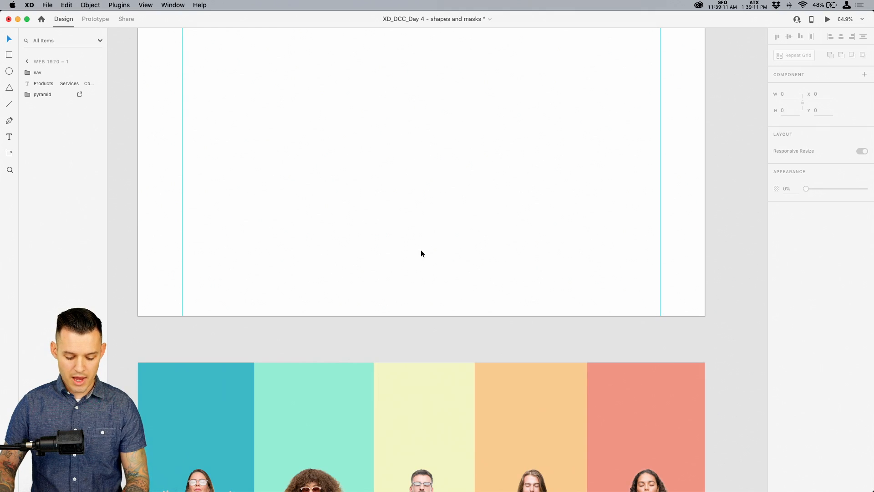
{"action": "key", "text": "r"}
{"action": "left_click_drag", "start_coordinate": [289, 192], "coordinate": [354, 232]}
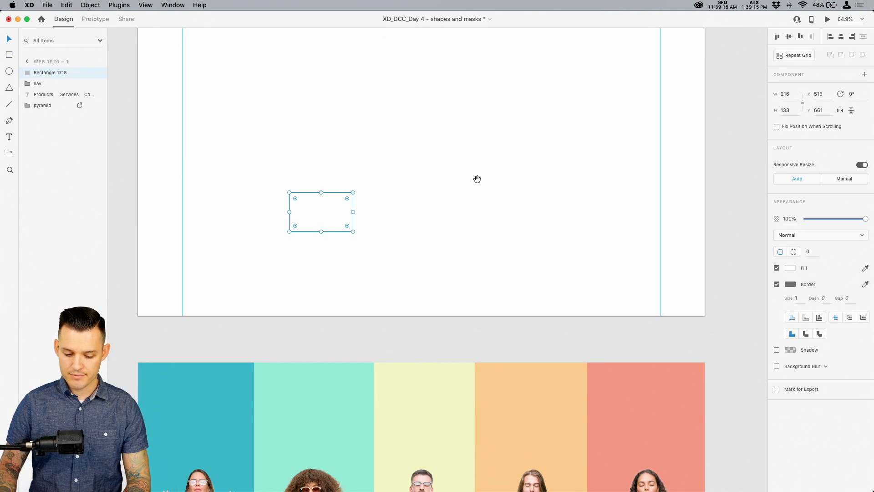
{"action": "scroll", "coordinate": [476, 180], "scroll_direction": "up", "scroll_amount": 3}
{"action": "left_click_drag", "start_coordinate": [331, 286], "coordinate": [665, 276]}
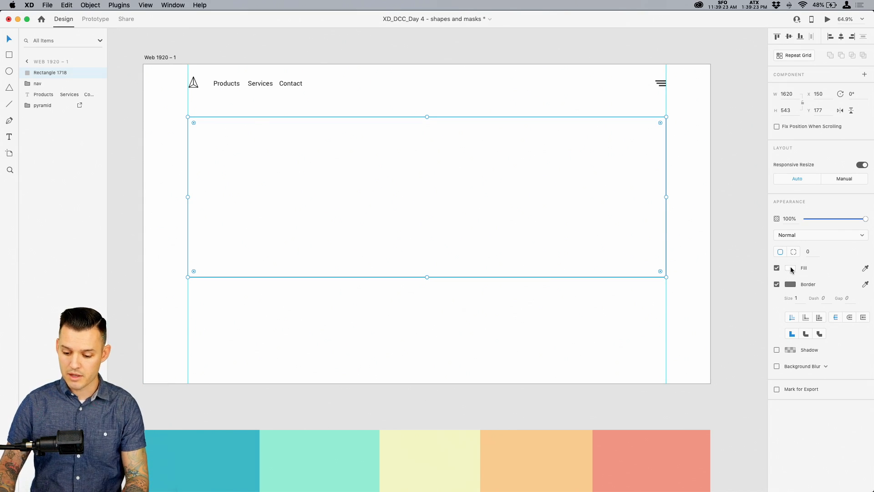
- Remove all the saved color swatches from the rectangle's fill color picker
{"action": "left_click", "coordinate": [790, 268]}
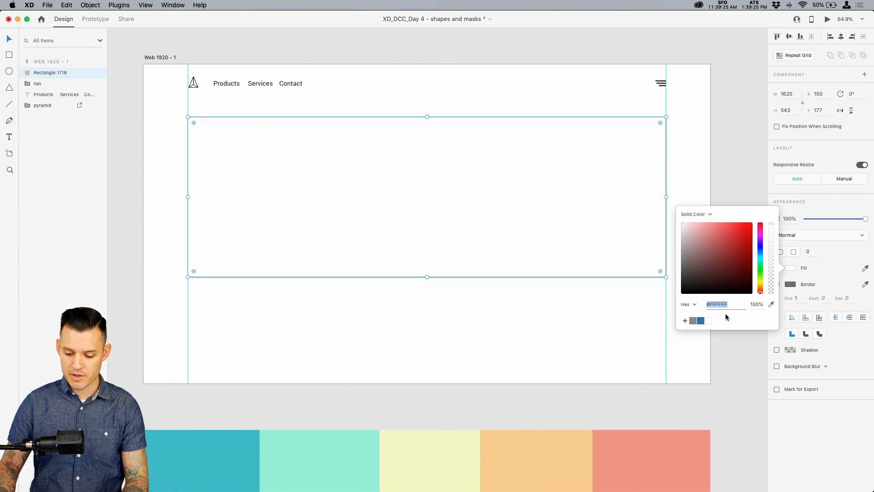
{"action": "left_click_drag", "start_coordinate": [700, 320], "coordinate": [709, 368]}
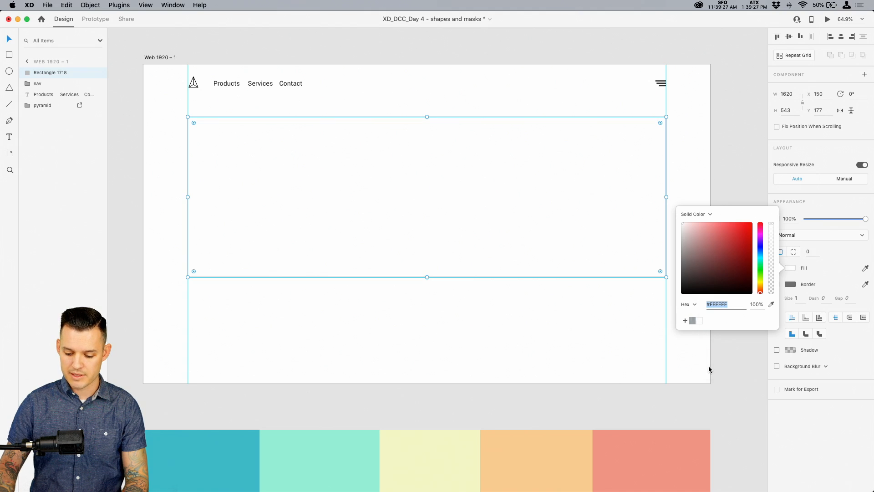
{"action": "left_click_drag", "start_coordinate": [694, 324], "coordinate": [735, 381]}
- Sample the teal and mint backgrounds of the photo strip below the artboard and save each as a color swatch
{"action": "left_click", "coordinate": [771, 304]}
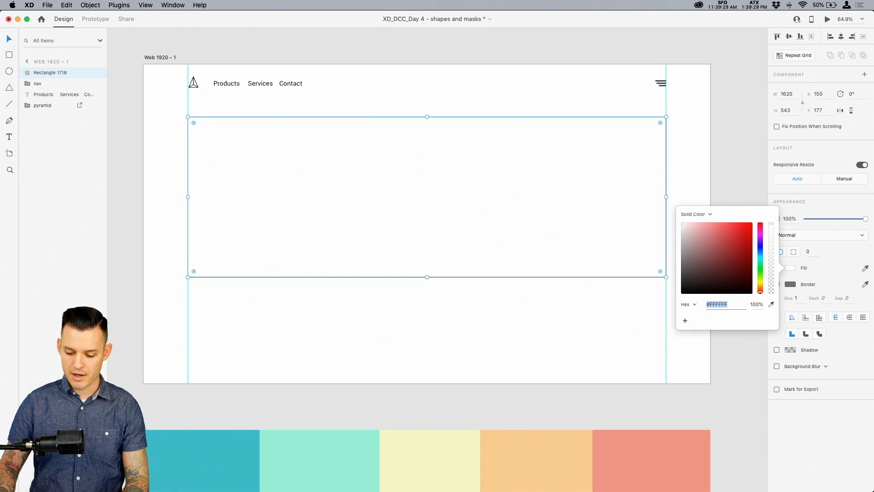
{"action": "left_click", "coordinate": [232, 464]}
{"action": "left_click", "coordinate": [685, 321]}
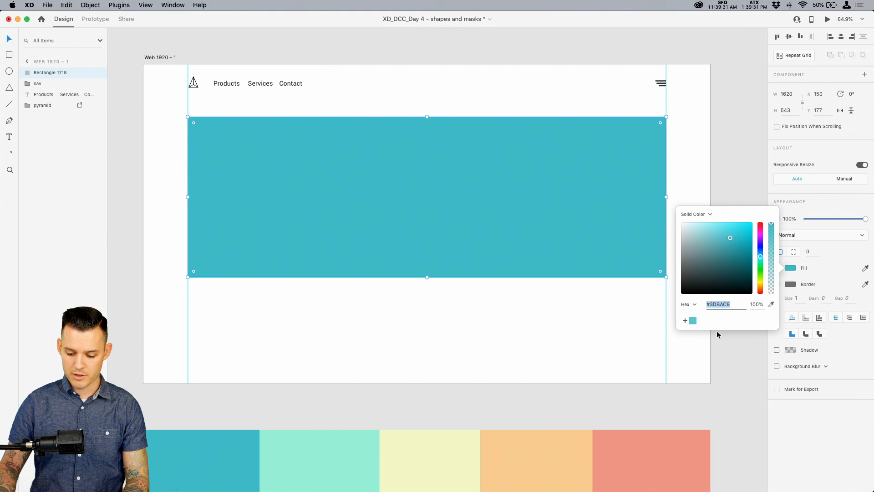
{"action": "left_click", "coordinate": [771, 304]}
{"action": "left_click", "coordinate": [297, 460]}
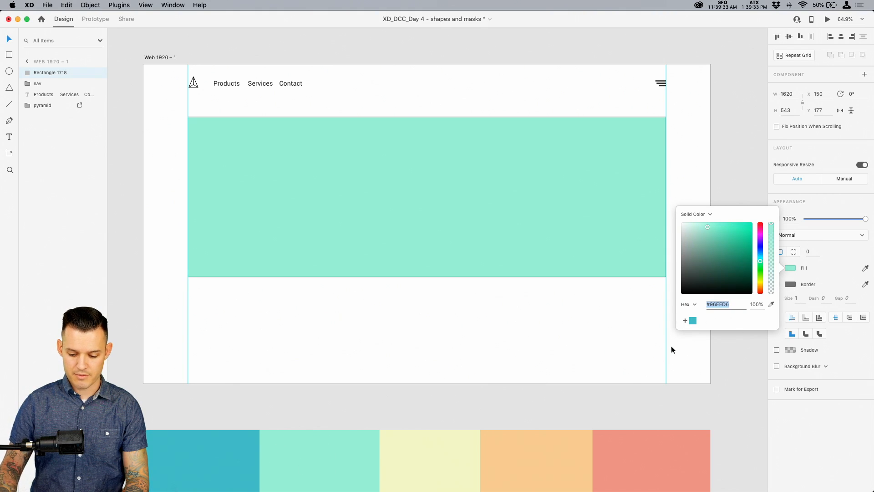
{"action": "left_click", "coordinate": [685, 321]}
- Sample the strip's pale yellow, orange and coral backgrounds, save each as a color swatch, and close the fill picker
{"action": "left_click", "coordinate": [771, 304]}
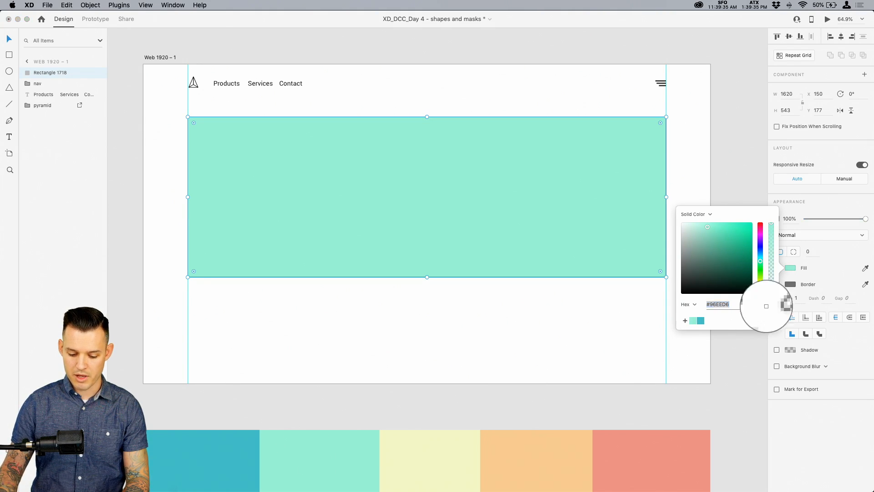
{"action": "left_click", "coordinate": [433, 453]}
{"action": "left_click", "coordinate": [685, 320]}
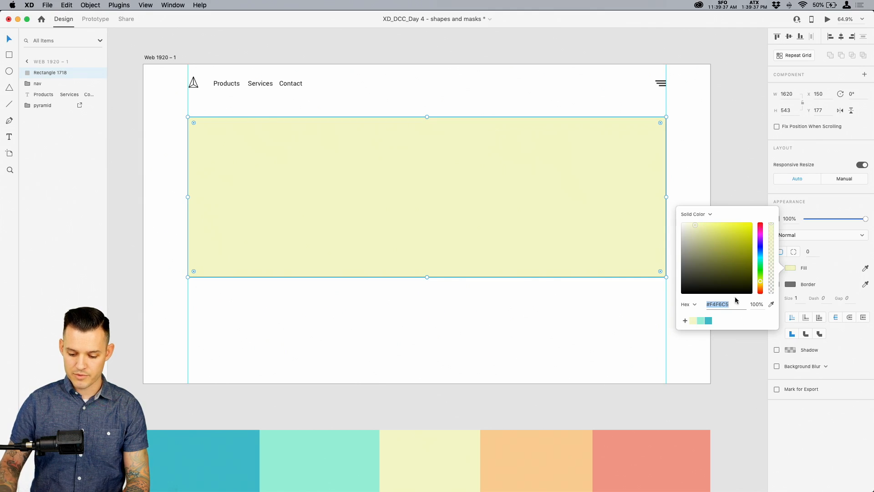
{"action": "left_click", "coordinate": [771, 305]}
{"action": "left_click", "coordinate": [563, 460]}
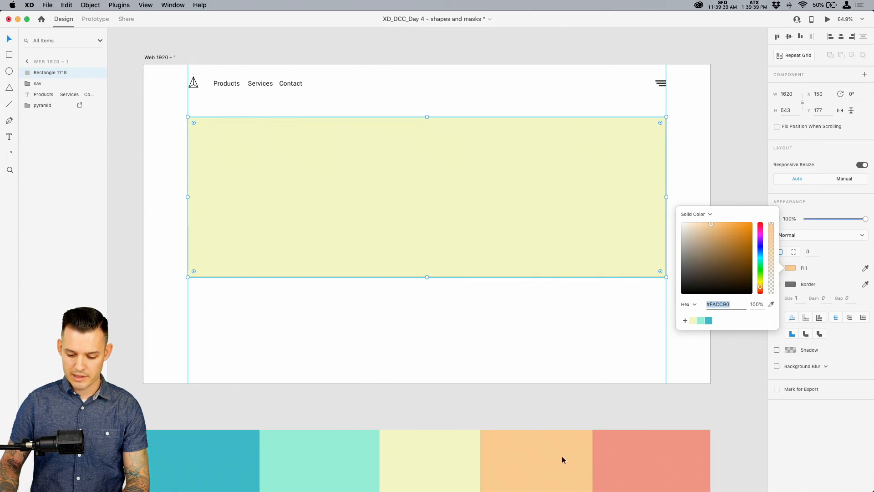
{"action": "left_click", "coordinate": [685, 321]}
{"action": "left_click", "coordinate": [772, 305]}
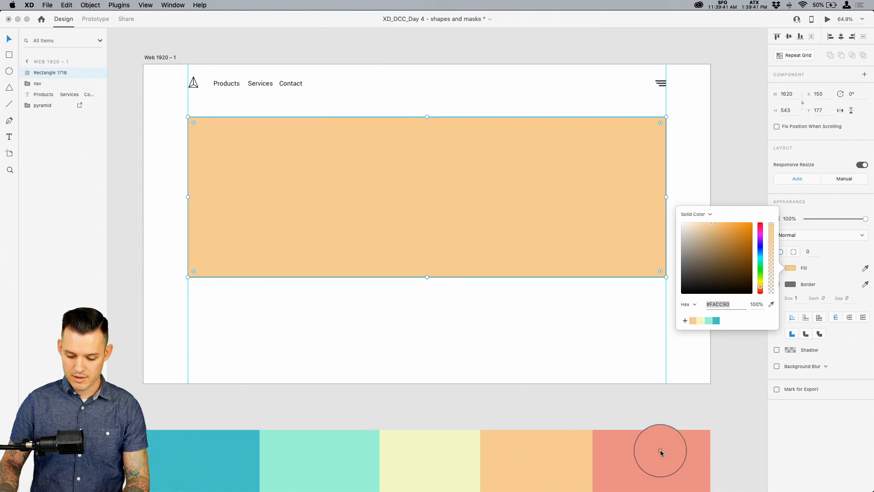
{"action": "left_click", "coordinate": [662, 451]}
{"action": "left_click", "coordinate": [685, 320]}
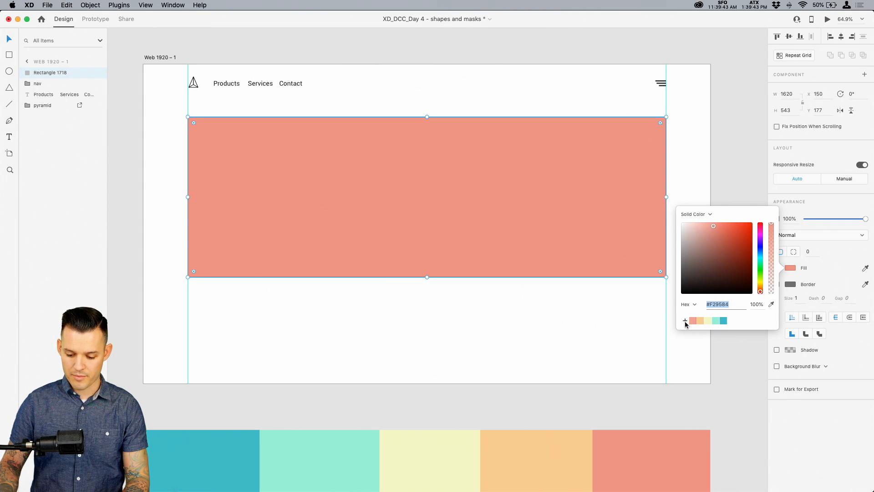
{"action": "left_click", "coordinate": [562, 340]}
- Change the large rectangle's fill to a dark purple, about #291758
{"action": "left_click_drag", "start_coordinate": [554, 392], "coordinate": [560, 101]}
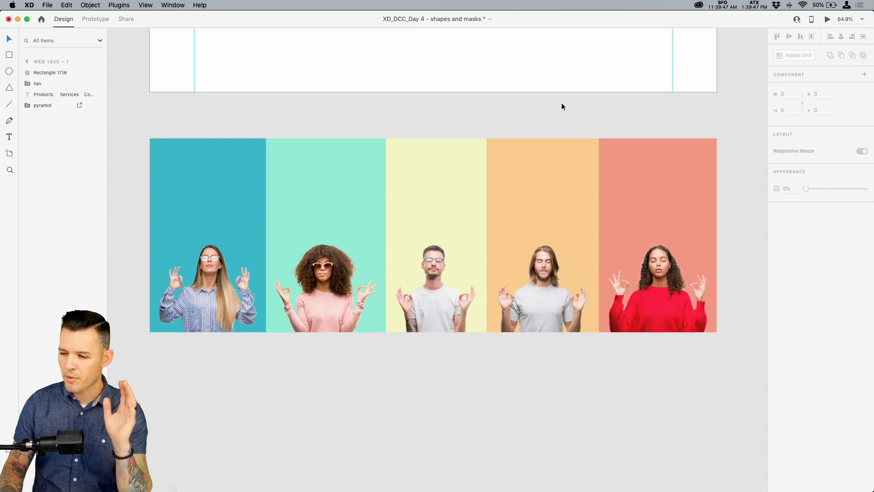
{"action": "scroll", "coordinate": [564, 137], "scroll_direction": "up", "scroll_amount": 10}
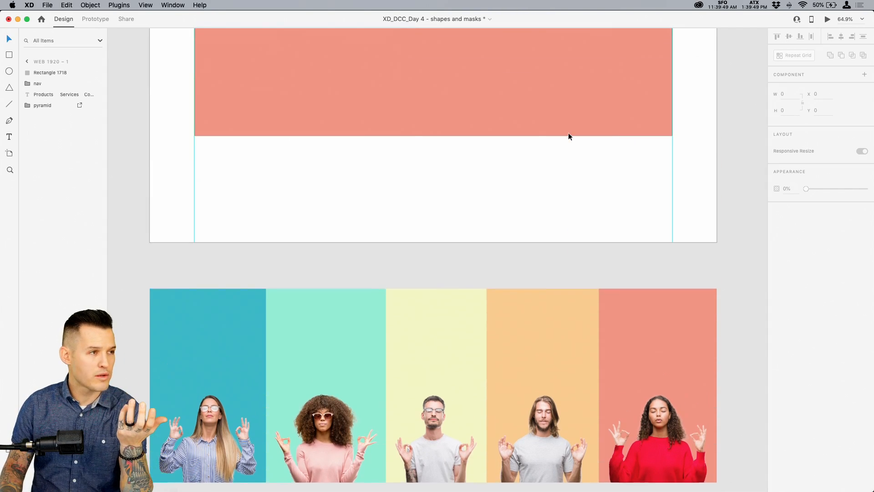
{"action": "scroll", "coordinate": [568, 137], "scroll_direction": "up", "scroll_amount": 1}
{"action": "left_click", "coordinate": [591, 195]}
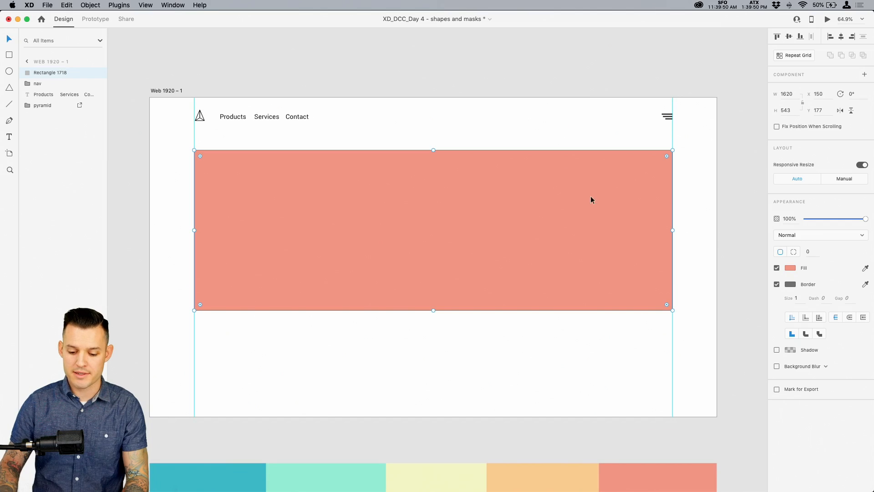
{"action": "left_click", "coordinate": [790, 268]}
{"action": "left_click_drag", "start_coordinate": [760, 287], "coordinate": [734, 270]}
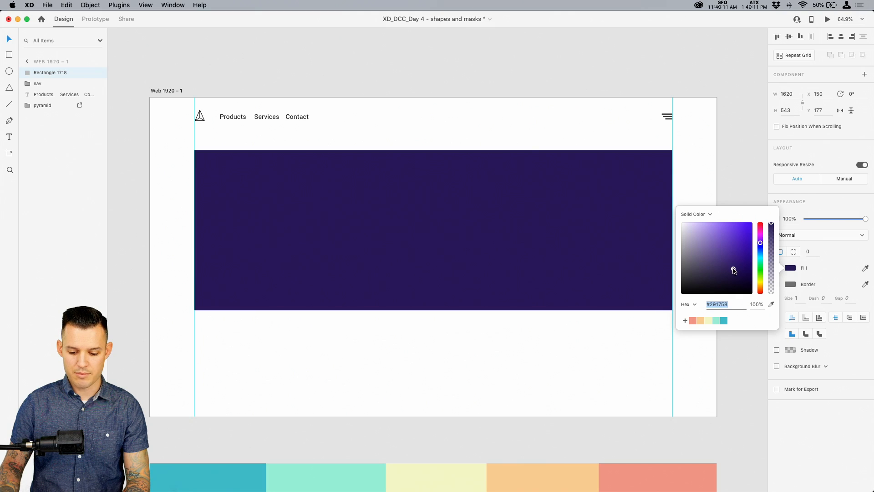
- Stretch the purple rectangle past the margin guide to the artboard's right edge, making it 1770 wide
{"action": "left_click", "coordinate": [733, 197]}
{"action": "key", "text": "super+;"}
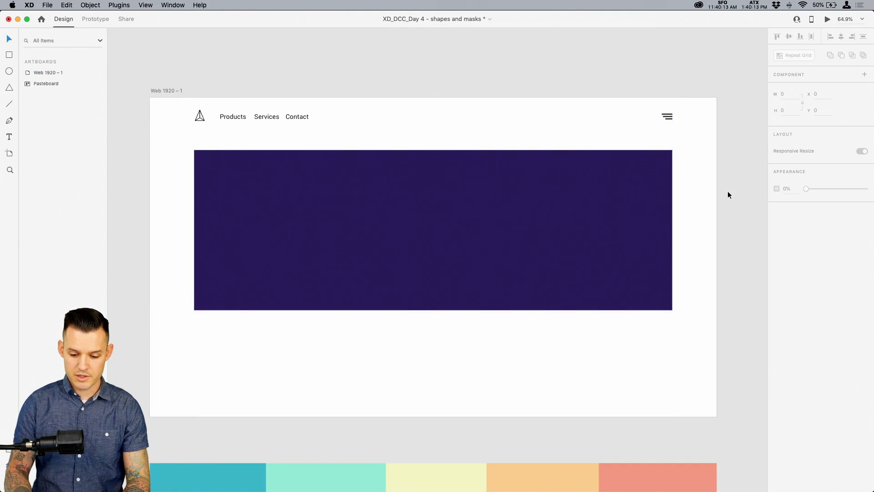
{"action": "left_click_drag", "start_coordinate": [686, 241], "coordinate": [692, 217]}
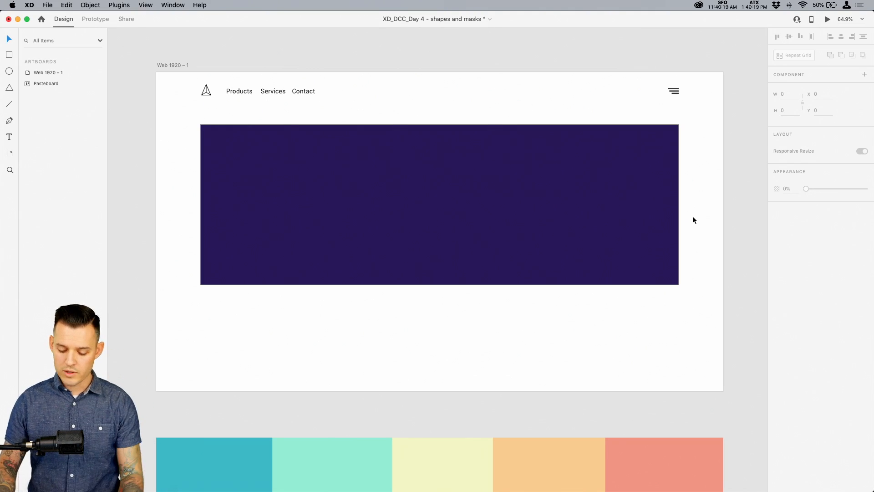
{"action": "left_click", "coordinate": [455, 255]}
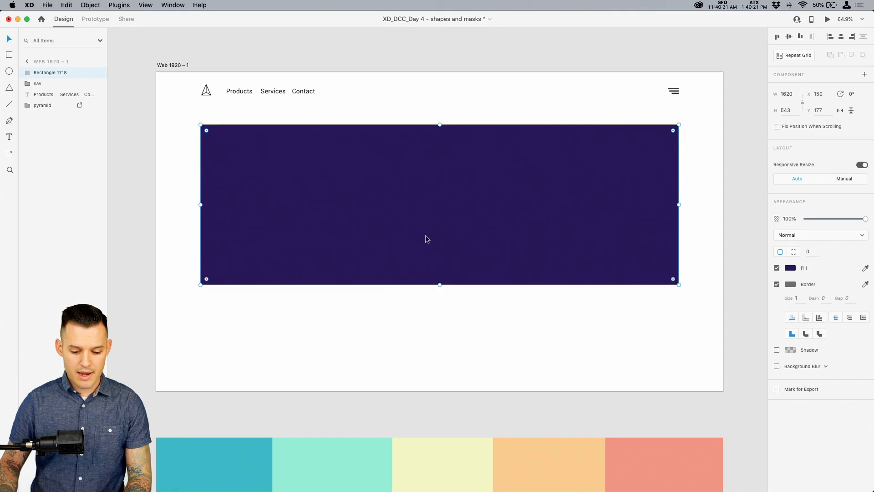
{"action": "scroll", "coordinate": [617, 287], "scroll_direction": "right", "scroll_amount": 3}
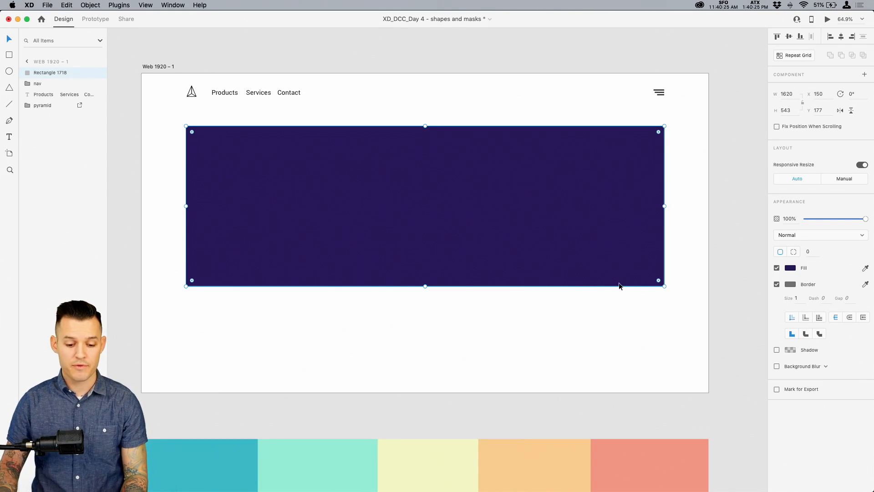
{"action": "key", "text": "super+semicolon"}
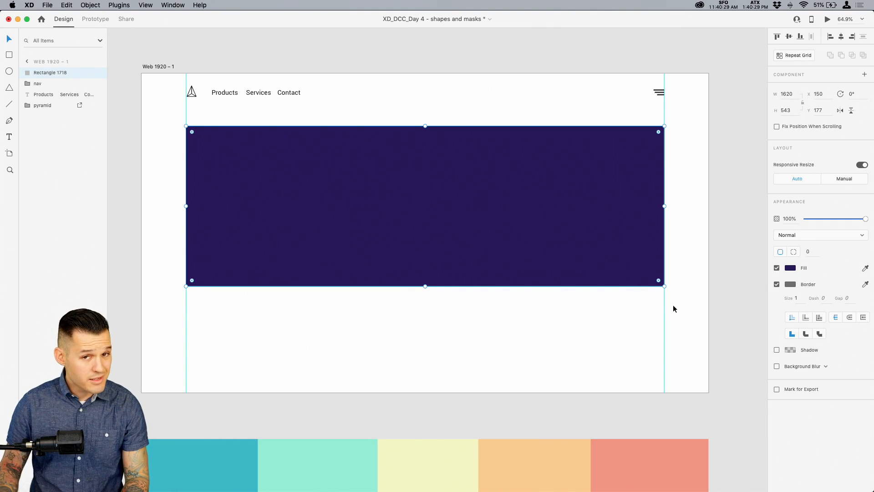
{"action": "left_click_drag", "start_coordinate": [664, 206], "coordinate": [707, 204]}
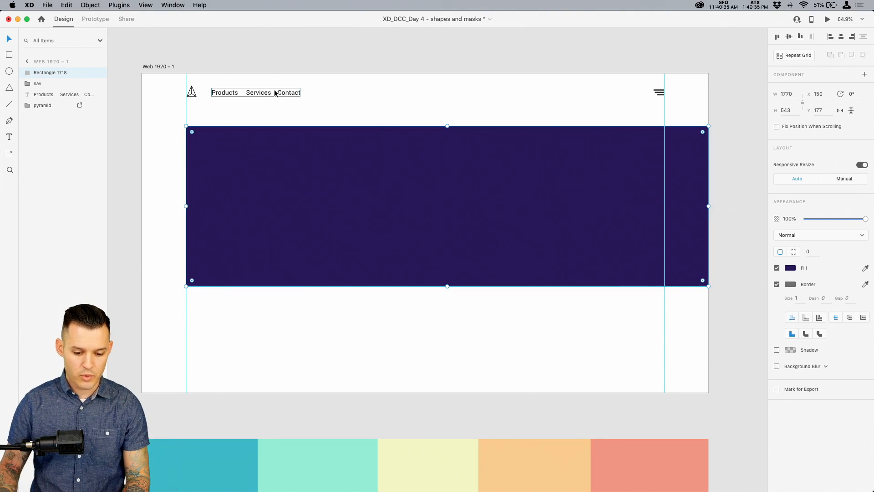
- Duplicate the navigation links text onto the purple rectangle and bring the copy to the front
{"action": "left_click_drag", "start_coordinate": [272, 94], "coordinate": [282, 189]}
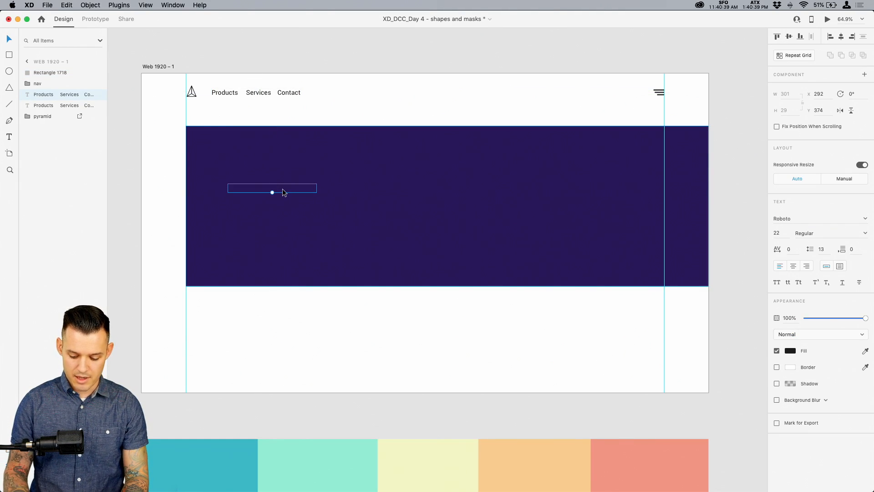
{"action": "key", "text": "super+shift+bracketright"}
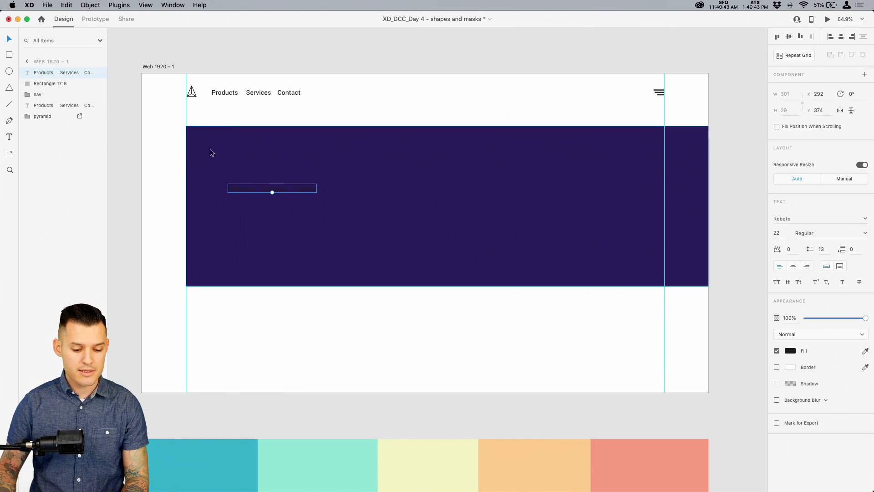
- Send the copied text backward through the layer stack and bring it forward again several times, finishing in front of the rectangle
{"action": "key", "text": "super+shift+bracketleft"}
{"action": "key", "text": "super+bracketleft"}
{"action": "key", "text": "super+bracketright"}
{"action": "key", "text": "super+bracketright"}
{"action": "key", "text": "super+bracketright"}
{"action": "key", "text": "super+bracketright"}
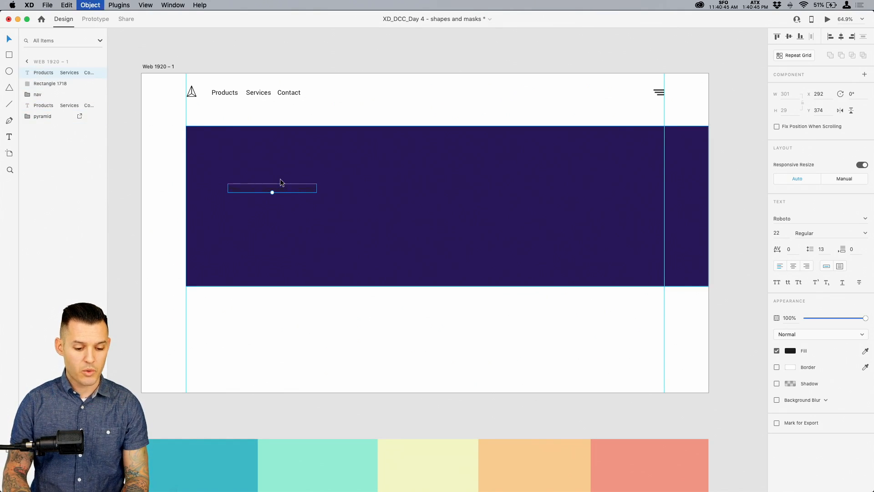
{"action": "key", "text": "super+bracketleft"}
{"action": "key", "text": "super+bracketleft"}
{"action": "key", "text": "super+bracketleft"}
{"action": "key", "text": "super+bracketleft"}
{"action": "key", "text": "super+bracketright"}
{"action": "key", "text": "super+bracketright"}
{"action": "key", "text": "super+bracketright"}
{"action": "key", "text": "super+bracketright"}
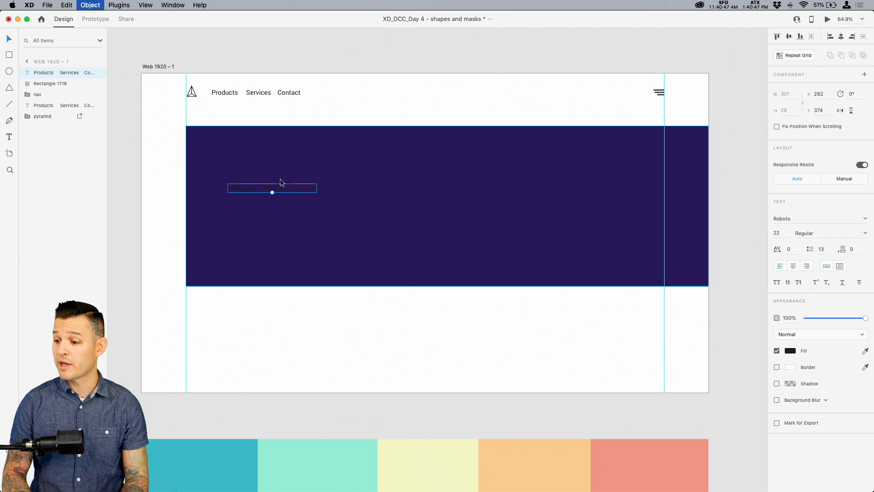
{"action": "key", "text": "super+bracketleft"}
{"action": "key", "text": "super+bracketleft"}
{"action": "key", "text": "super+bracketleft"}
{"action": "key", "text": "super+bracketleft"}
{"action": "key", "text": "super+bracketright"}
{"action": "key", "text": "super+bracketright"}
{"action": "key", "text": "super+bracketright"}
{"action": "key", "text": "super+bracketright"}
{"action": "key", "text": "super+bracketleft"}
{"action": "key", "text": "super+bracketleft"}
{"action": "key", "text": "super+bracketleft"}
{"action": "key", "text": "super+bracketleft"}
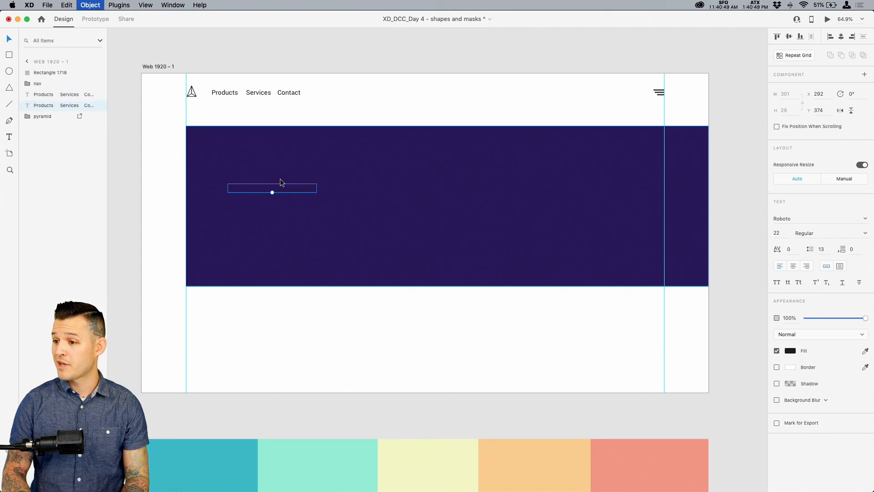
{"action": "key", "text": "super+bracketright"}
{"action": "key", "text": "super+bracketright"}
{"action": "key", "text": "super+bracketright"}
{"action": "key", "text": "super+bracketright"}
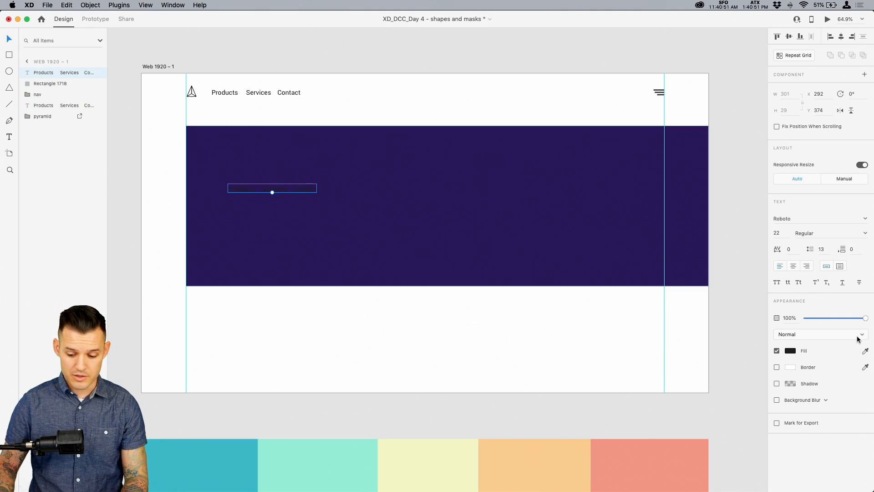
- Change the copied text's fill to white, #FFFFFF
{"action": "left_click", "coordinate": [791, 351]}
{"action": "left_click", "coordinate": [729, 348]}
{"action": "left_click_drag", "start_coordinate": [729, 348], "coordinate": [656, 268]}
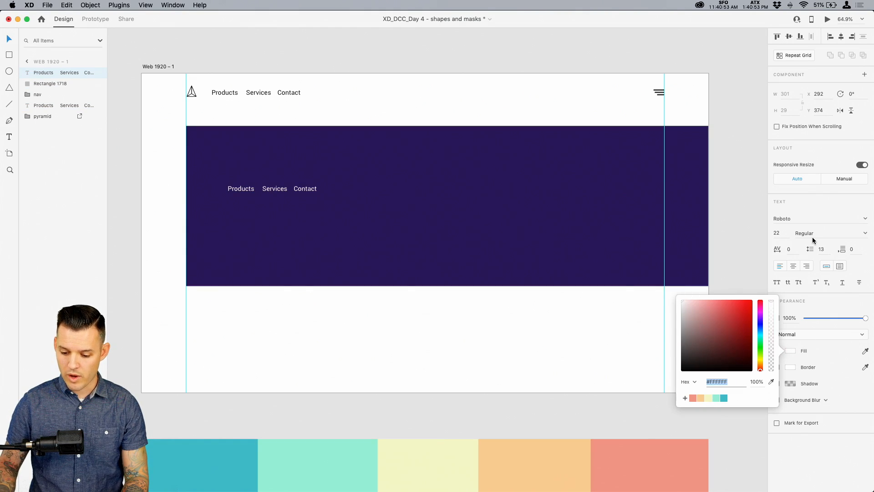
- Set the copied text's font to Lust Script and its size to 62
{"action": "left_click", "coordinate": [801, 221]}
{"action": "type", "text": "Lust Script"}
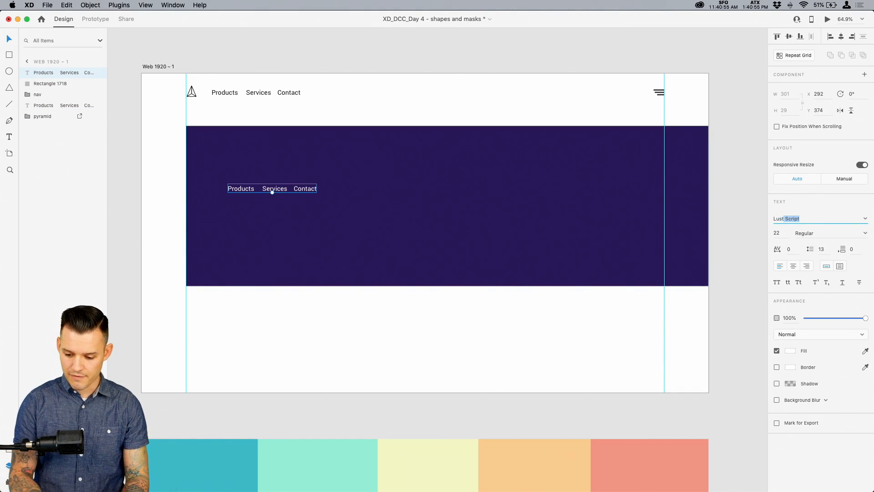
{"action": "key", "text": "Return"}
{"action": "double_click", "coordinate": [291, 190]}
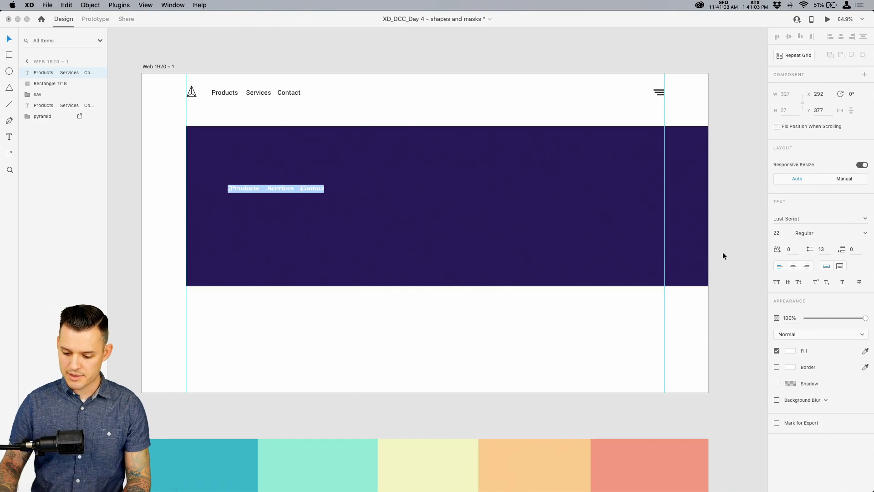
{"action": "left_click", "coordinate": [777, 231]}
{"action": "key", "text": "shift+Up"}
{"action": "key", "text": "shift+Up"}
{"action": "key", "text": "shift+Up"}
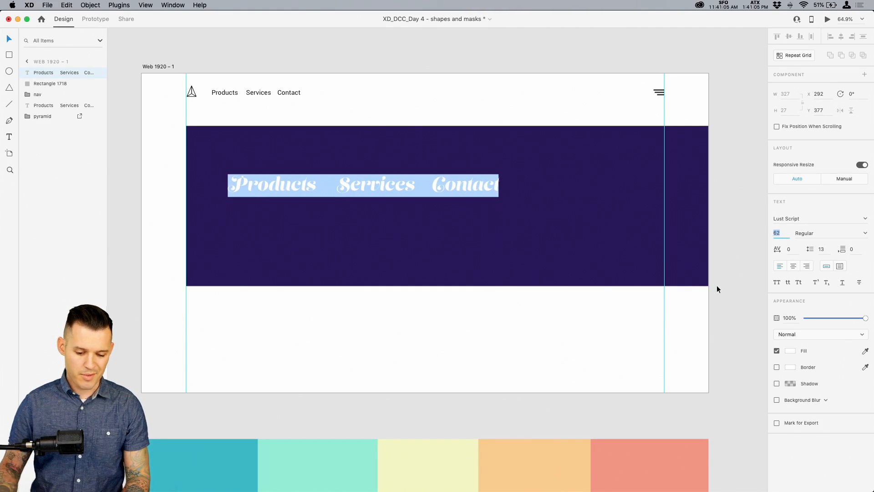
- Replace the copied text with the headline "Absolute makes email easy for everyone"
{"action": "left_click", "coordinate": [324, 193]}
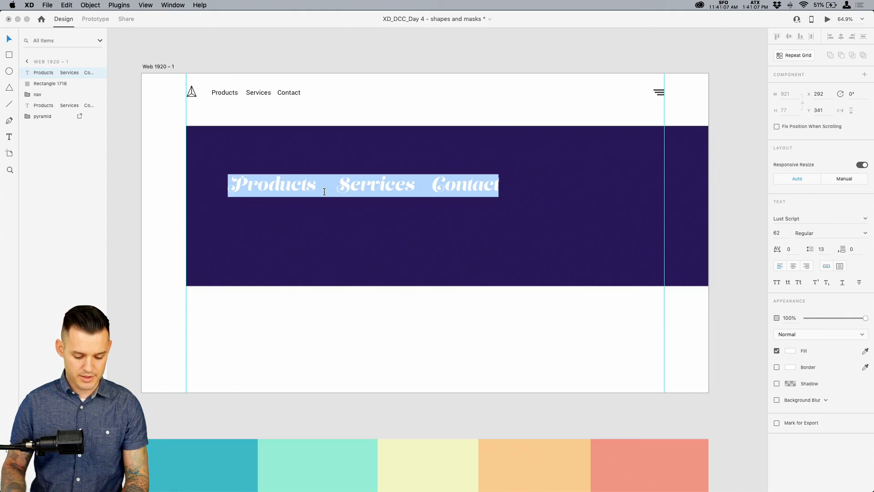
{"action": "type", "text": "Absoluite"}
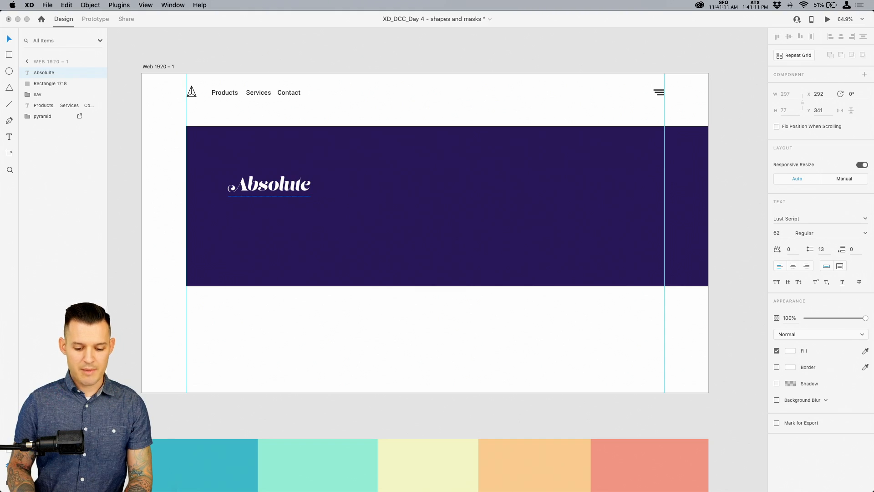
{"action": "type", "text": " makes email e"}
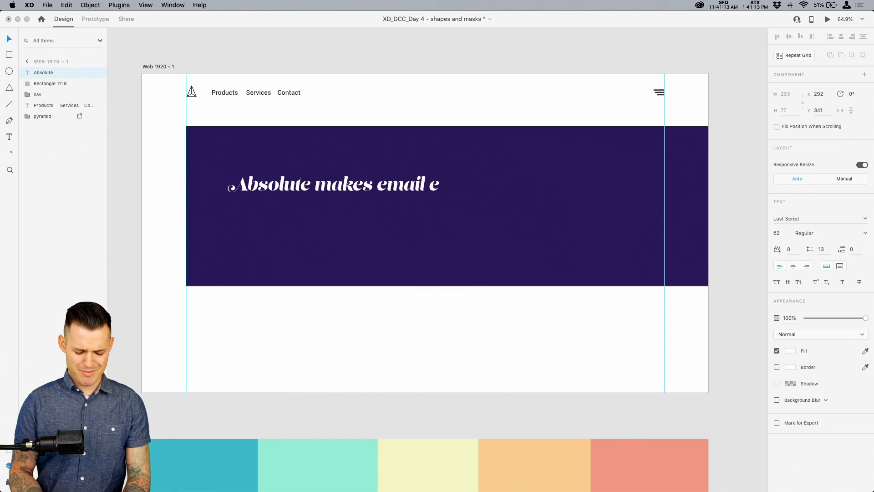
{"action": "type", "text": "asy for e"}
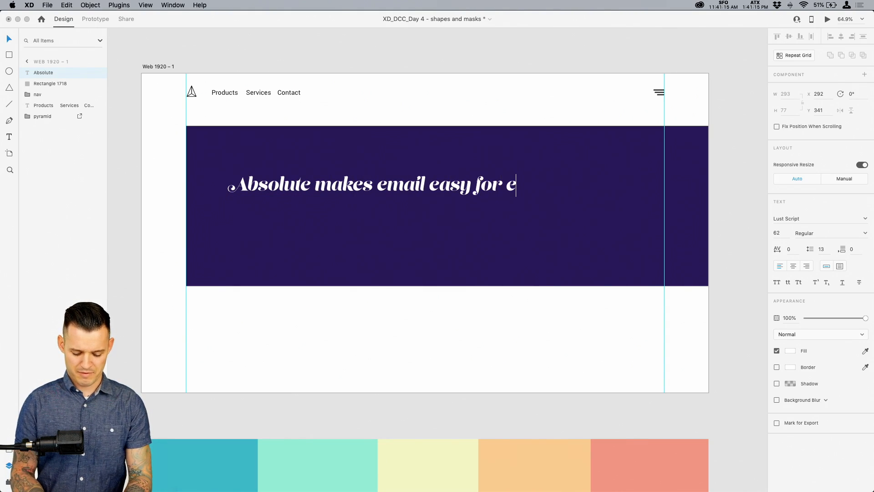
{"action": "type", "text": "veryone"}
{"action": "key", "text": "Escape"}
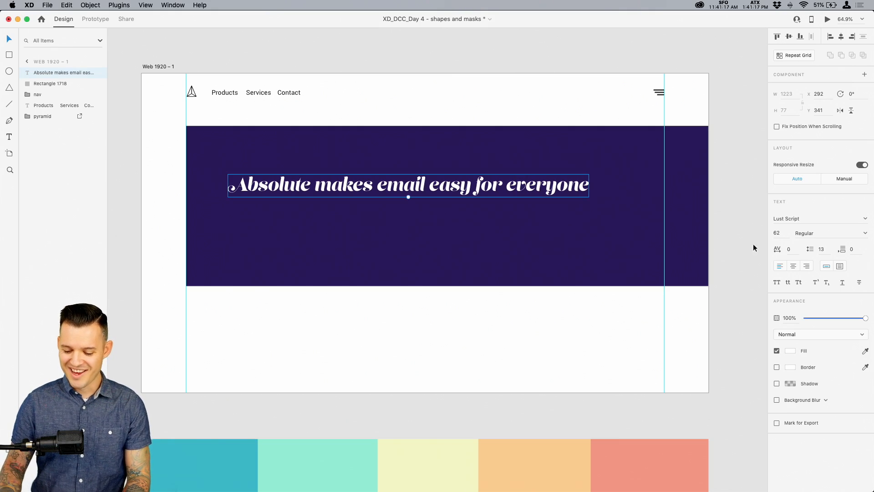
- Convert the headline to area text in a box about 580 by 220, set its line spacing to 63, and nudge it up slightly
{"action": "left_click", "coordinate": [839, 268]}
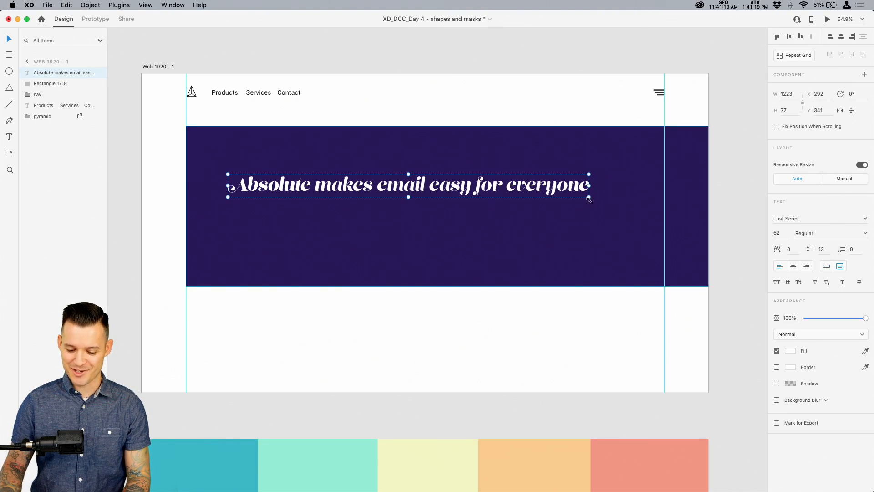
{"action": "left_click_drag", "start_coordinate": [588, 197], "coordinate": [399, 238]}
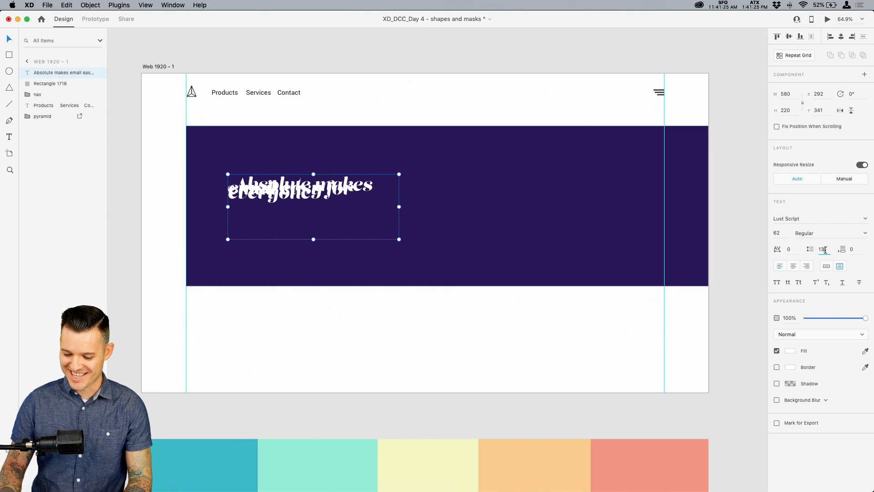
{"action": "type", "text": "63"}
{"action": "key", "text": "Return"}
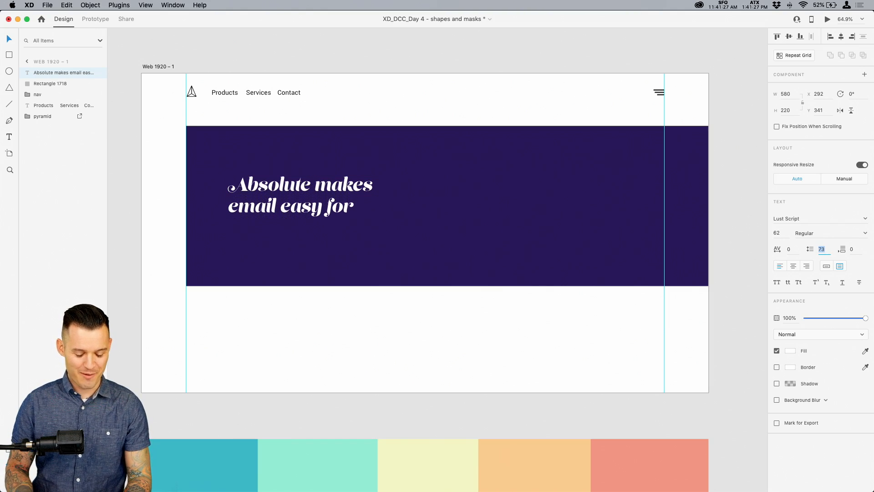
{"action": "left_click_drag", "start_coordinate": [278, 206], "coordinate": [278, 205]}
- Examine the headline up close and compare it with the Lust Script sample on the Adobe Fonts page in Chrome, returning to XD
{"action": "left_click_drag", "start_coordinate": [152, 108], "coordinate": [708, 332]}
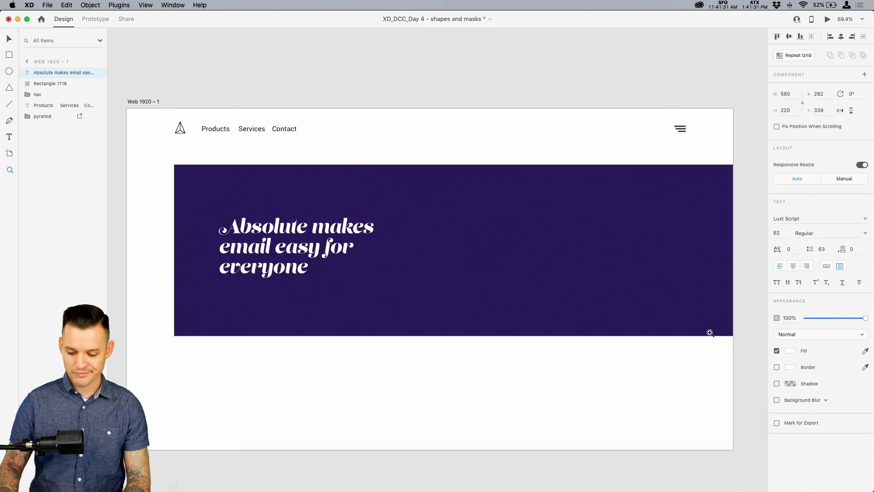
{"action": "key", "text": "super+plus"}
{"action": "key", "text": "super+plus"}
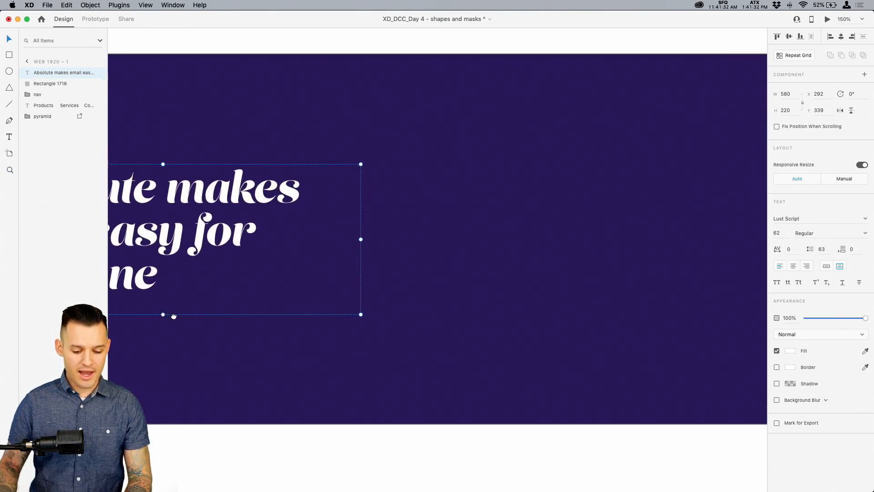
{"action": "left_click_drag", "start_coordinate": [170, 317], "coordinate": [469, 281]}
{"action": "key", "text": "super+Tab"}
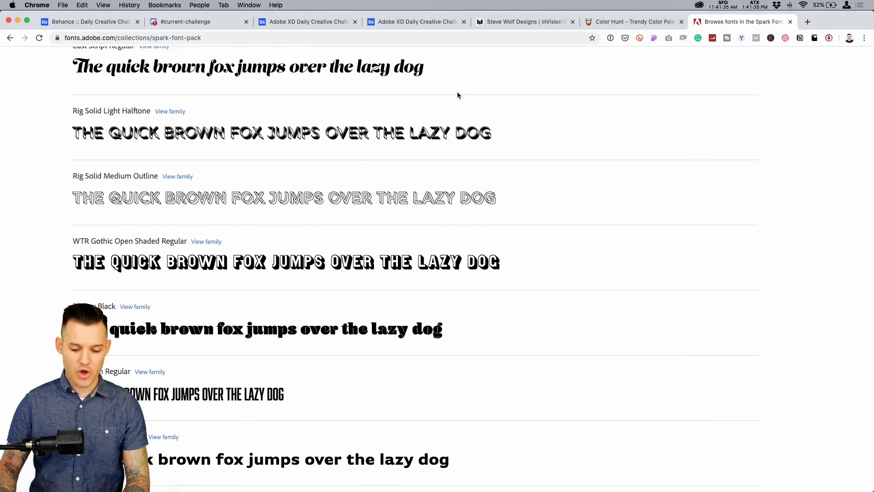
{"action": "scroll", "coordinate": [298, 115], "scroll_direction": "up", "scroll_amount": 3}
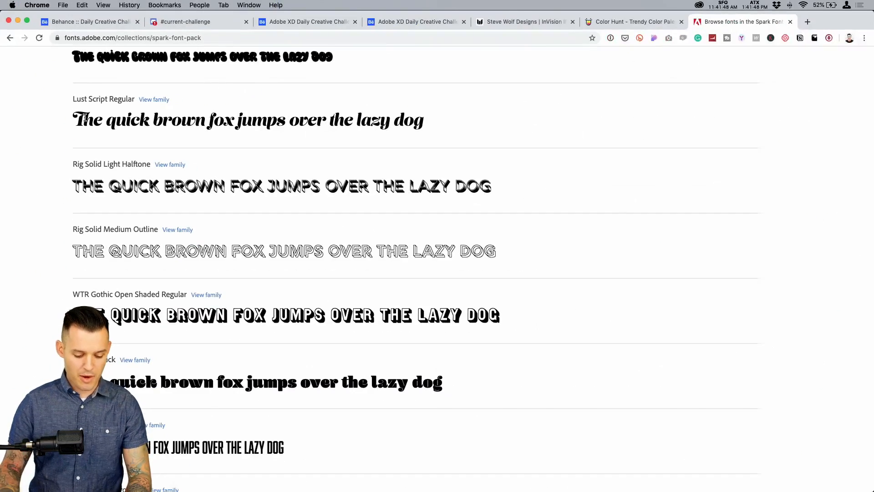
{"action": "key", "text": "super+Tab"}
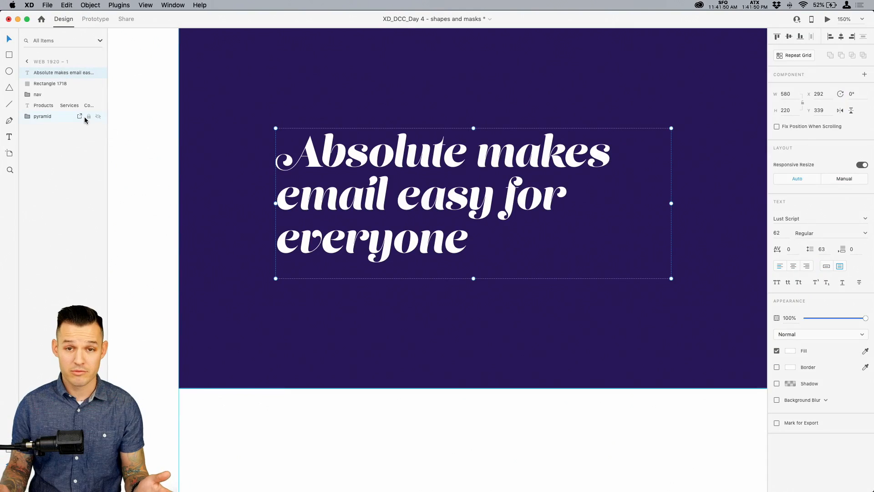
- Move the headline up to about Y 300, widen its box to 668, and align its left edge with the Products link at X 237
{"action": "key", "text": "super+minus"}
{"action": "left_click", "coordinate": [486, 60]}
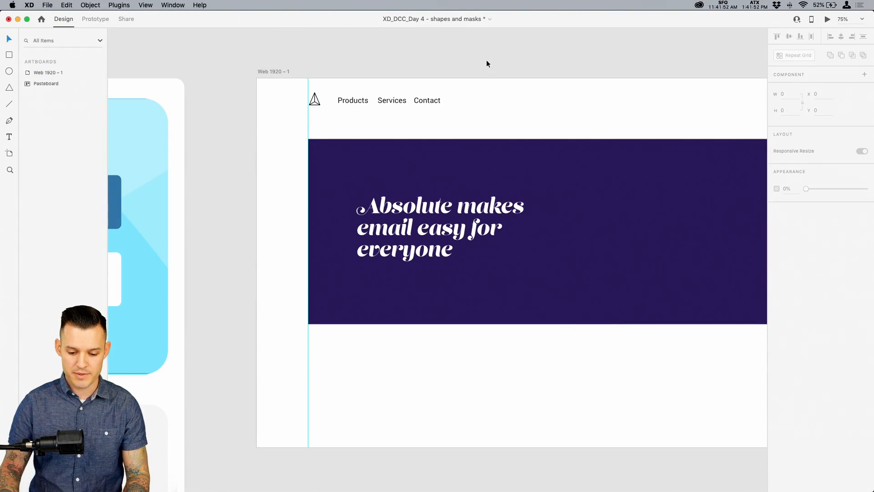
{"action": "scroll", "coordinate": [646, 235], "scroll_direction": "right", "scroll_amount": 5}
{"action": "left_click_drag", "start_coordinate": [622, 200], "coordinate": [609, 201]}
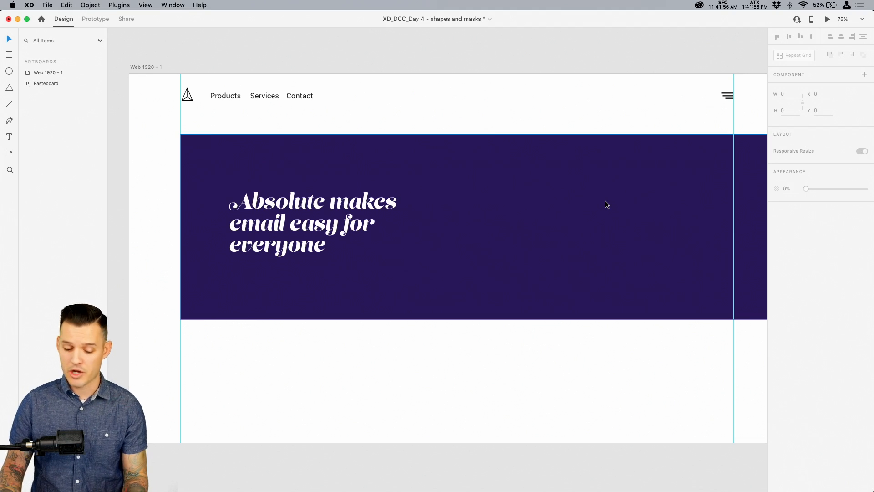
{"action": "left_click_drag", "start_coordinate": [470, 200], "coordinate": [452, 204]}
{"action": "scroll", "coordinate": [435, 211], "scroll_direction": "right", "scroll_amount": 2}
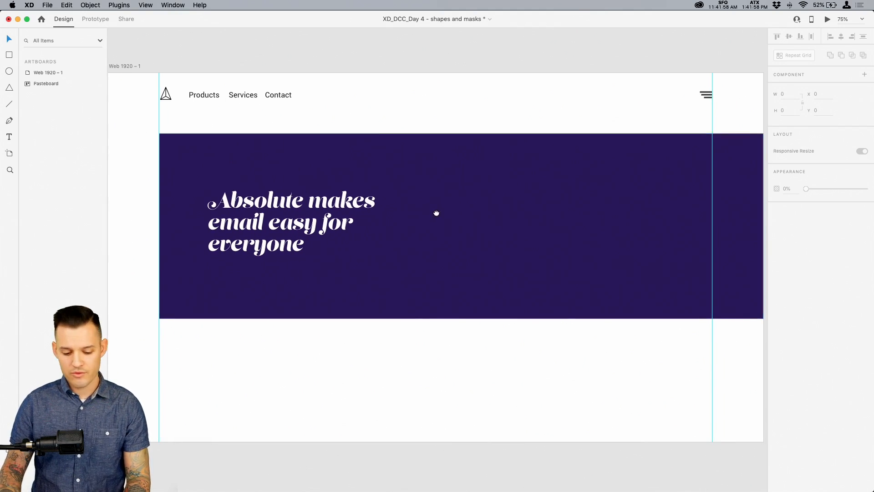
{"action": "left_click", "coordinate": [294, 205]}
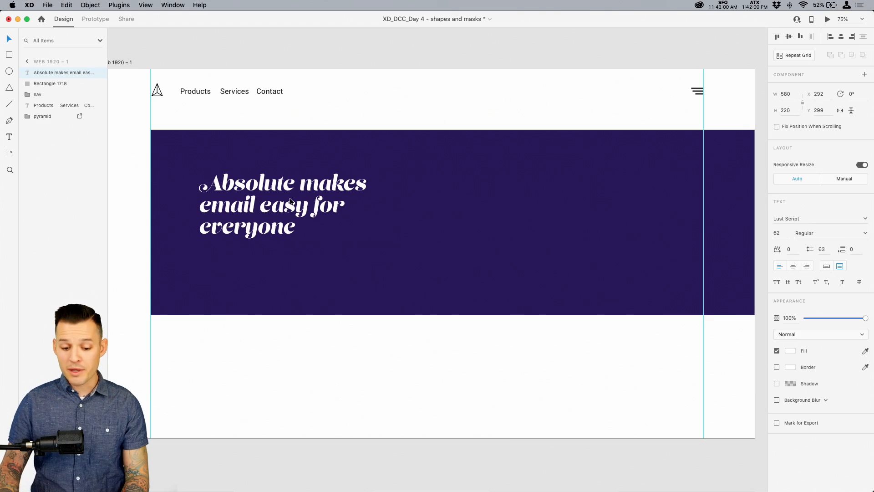
{"action": "left_click_drag", "start_coordinate": [399, 210], "coordinate": [428, 210]}
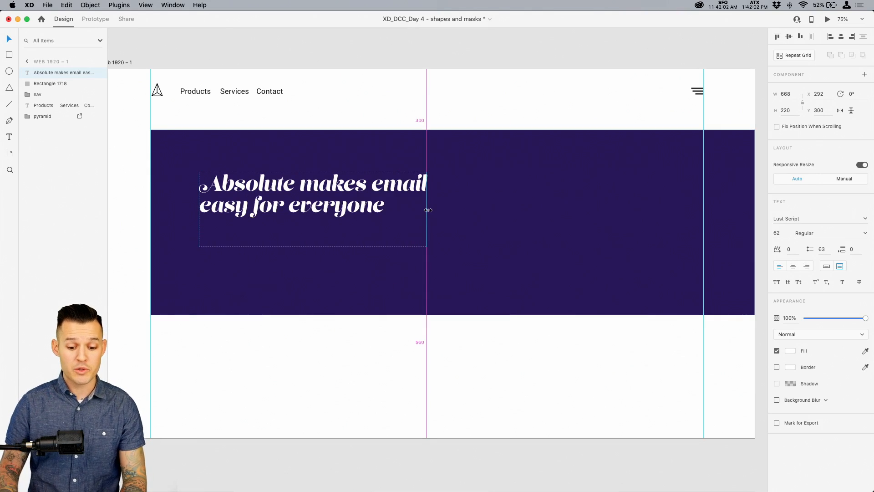
{"action": "left_click_drag", "start_coordinate": [312, 208], "coordinate": [294, 208]}
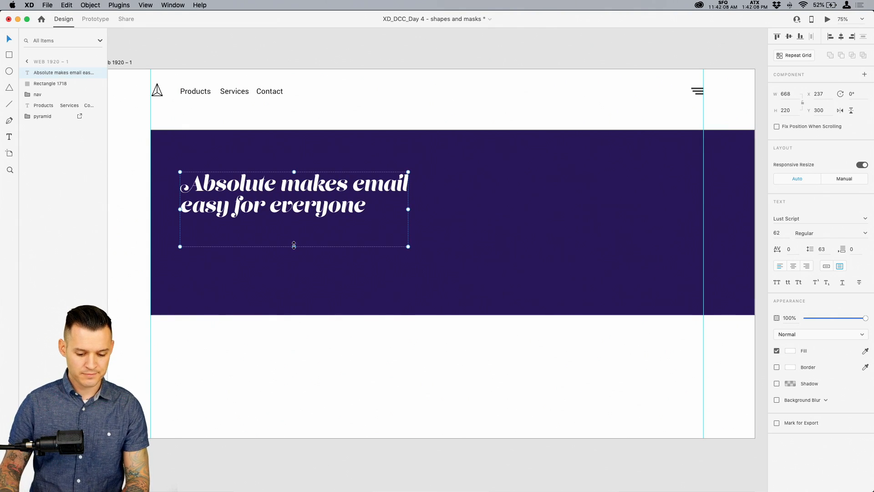
- Shorten the headline's text box to a height of about 191
{"action": "left_click_drag", "start_coordinate": [294, 246], "coordinate": [294, 236]}
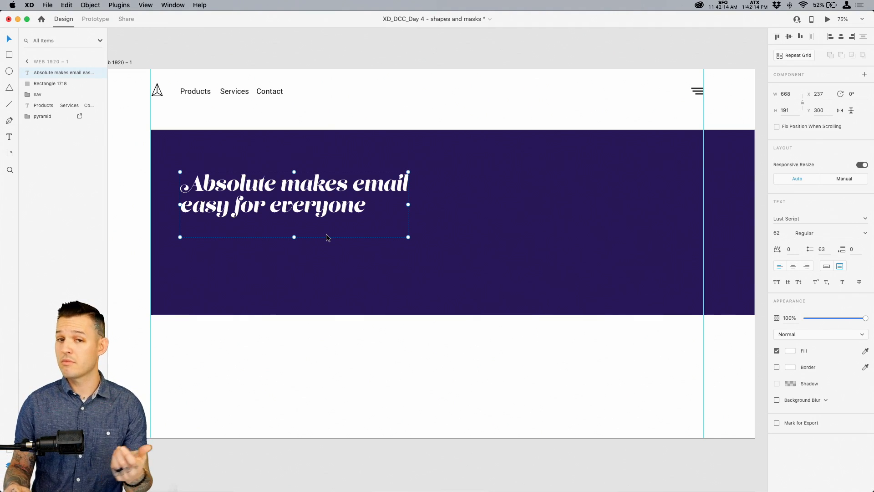
- Draw a borderless circle about 157 wide on the right half of the purple hero and fill it with pale yellow #F4F6C5
{"action": "key", "text": "e"}
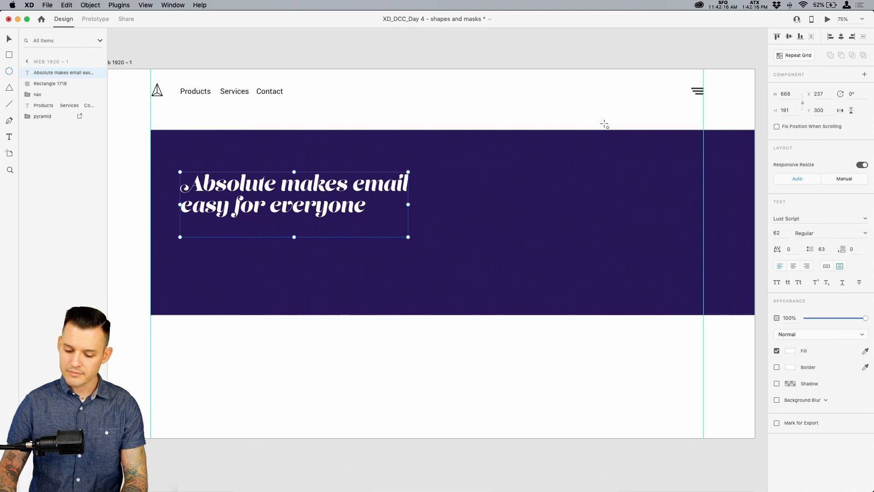
{"action": "left_click_drag", "start_coordinate": [587, 126], "coordinate": [571, 189]}
{"action": "left_click", "coordinate": [776, 268]}
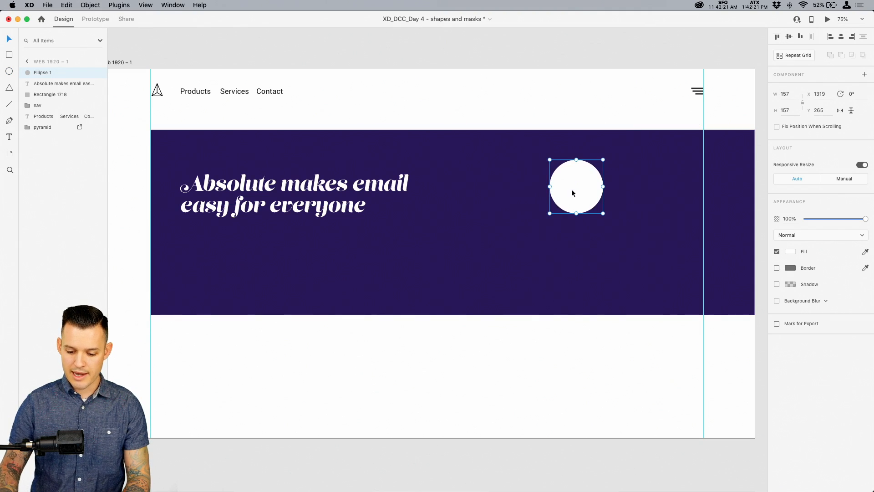
{"action": "left_click", "coordinate": [790, 251]}
{"action": "left_click", "coordinate": [708, 304]}
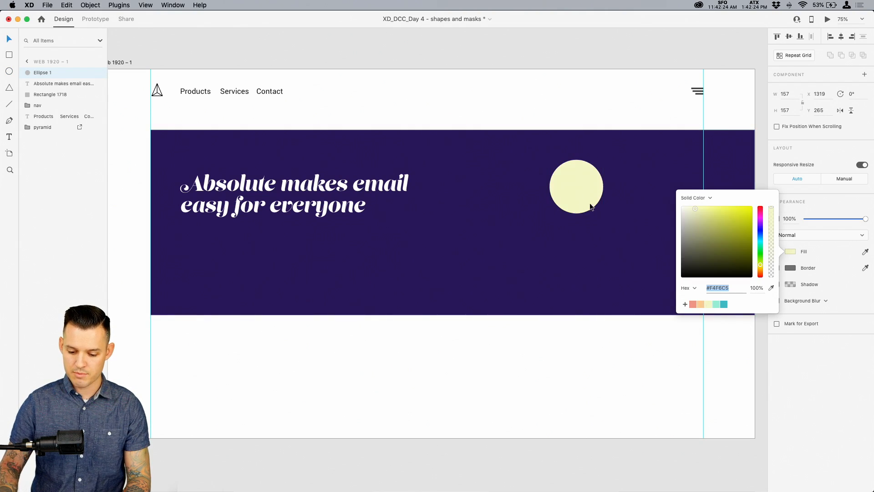
{"action": "left_click", "coordinate": [572, 338]}
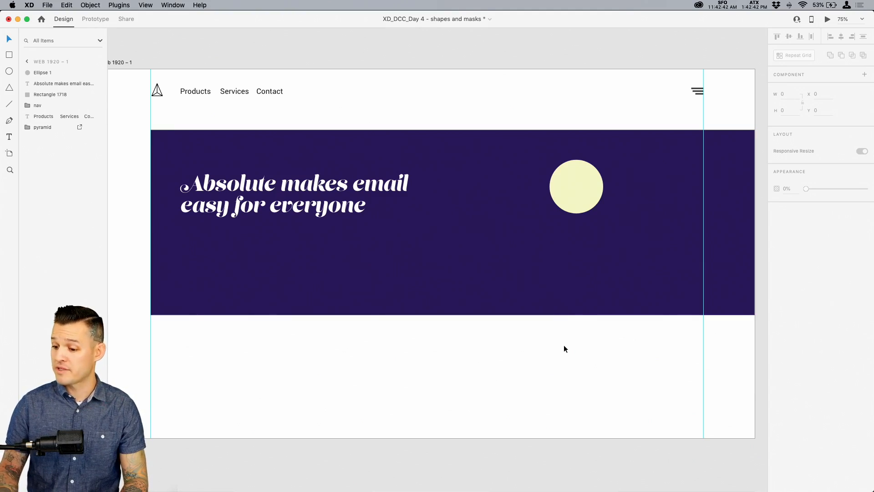
- Review the font samples at the top of the Spark Font Pack page in Chrome, returning to XD
{"action": "key", "text": "super+Tab"}
{"action": "scroll", "coordinate": [431, 108], "scroll_direction": "up", "scroll_amount": 15}
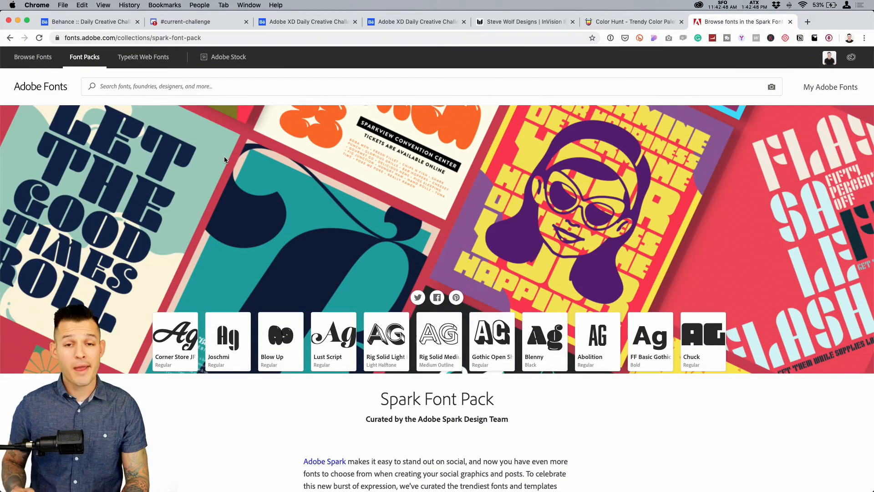
{"action": "key", "text": "super+Tab"}
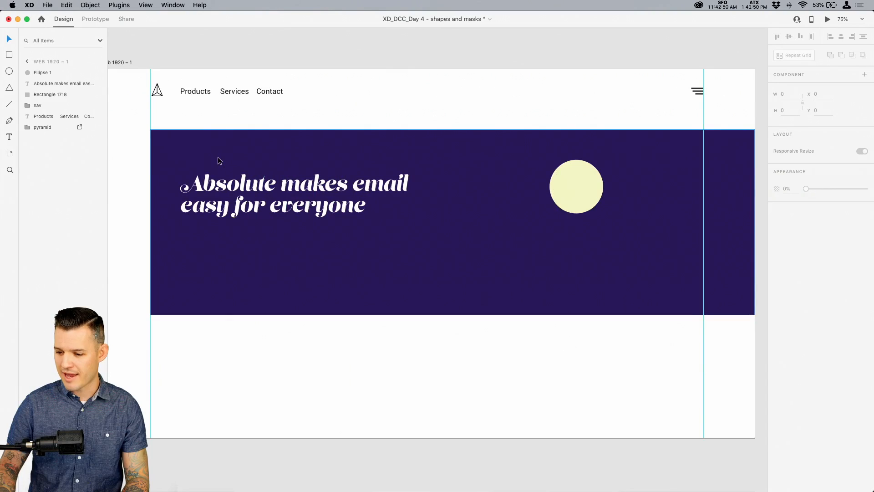
- Change the headline's first word to "Absolut"
{"action": "left_click", "coordinate": [241, 198]}
{"action": "double_click", "coordinate": [241, 199]}
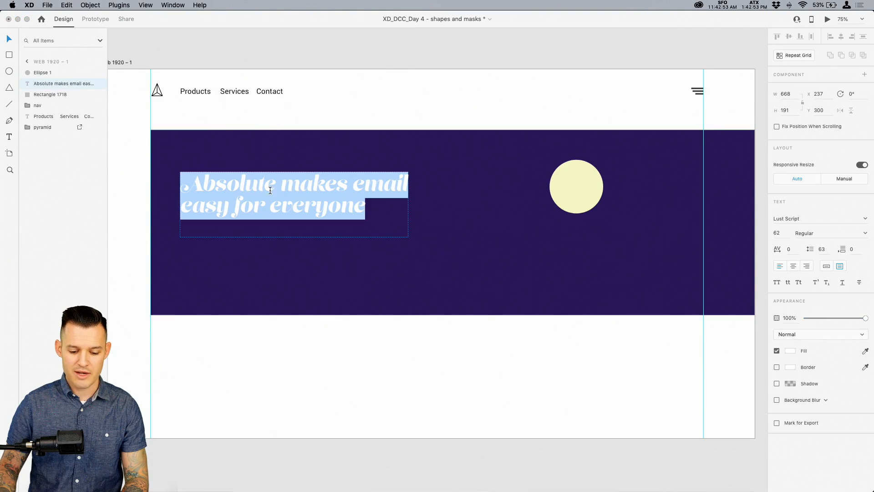
{"action": "left_click", "coordinate": [275, 184]}
{"action": "key", "text": "BackSpace"}
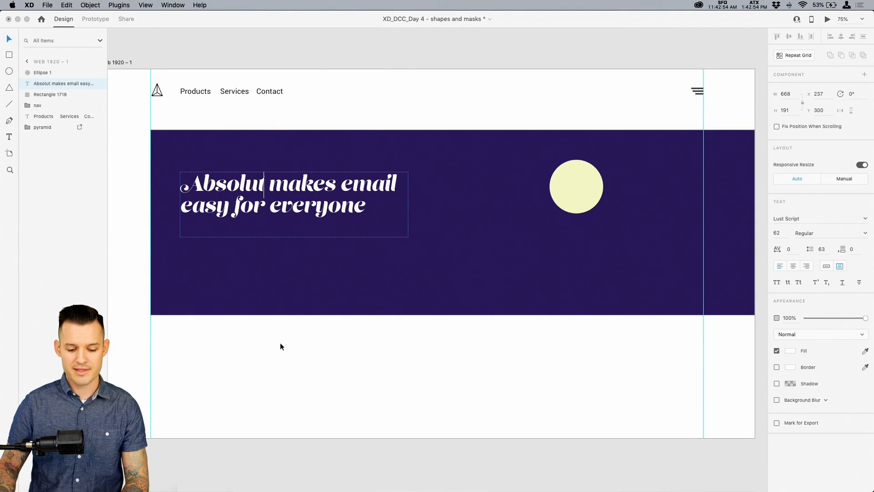
{"action": "left_click", "coordinate": [170, 51]}
{"action": "left_click", "coordinate": [170, 51]}
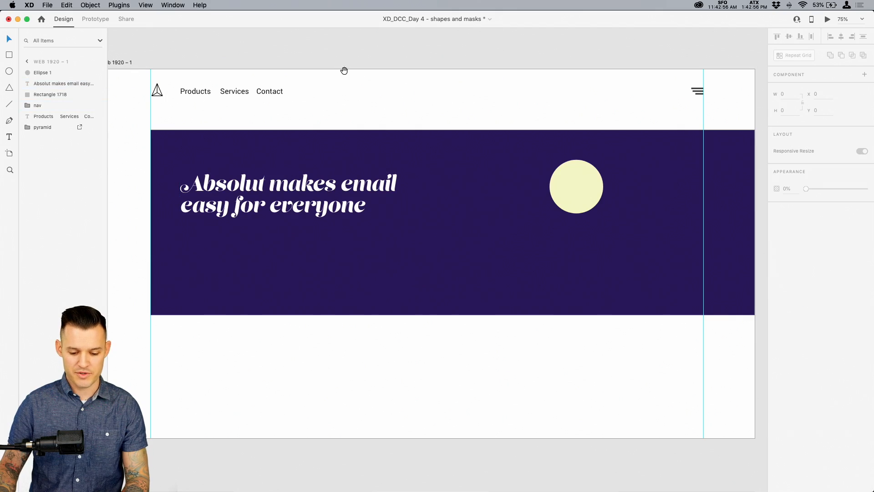
- Move the yellow circle to about X 1221, Y 121 so it overlaps the hero rectangle's upper edge
{"action": "left_click_drag", "start_coordinate": [344, 71], "coordinate": [343, 75]}
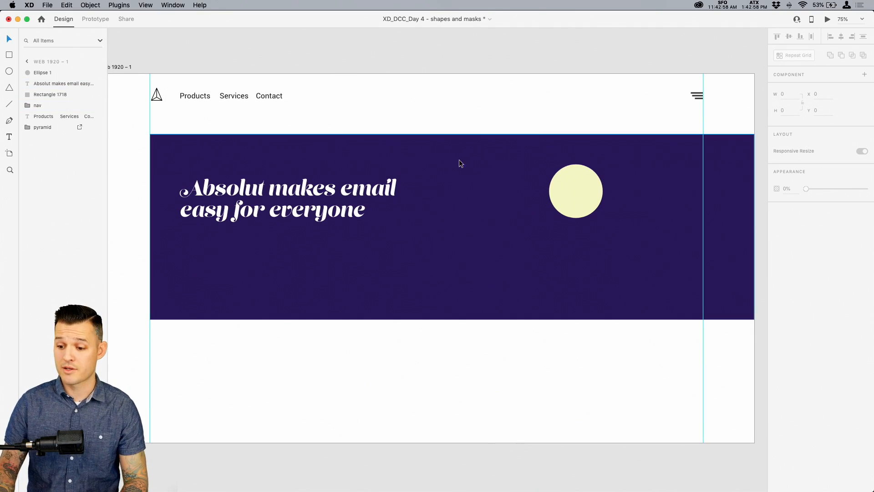
{"action": "left_click_drag", "start_coordinate": [576, 203], "coordinate": [575, 199]}
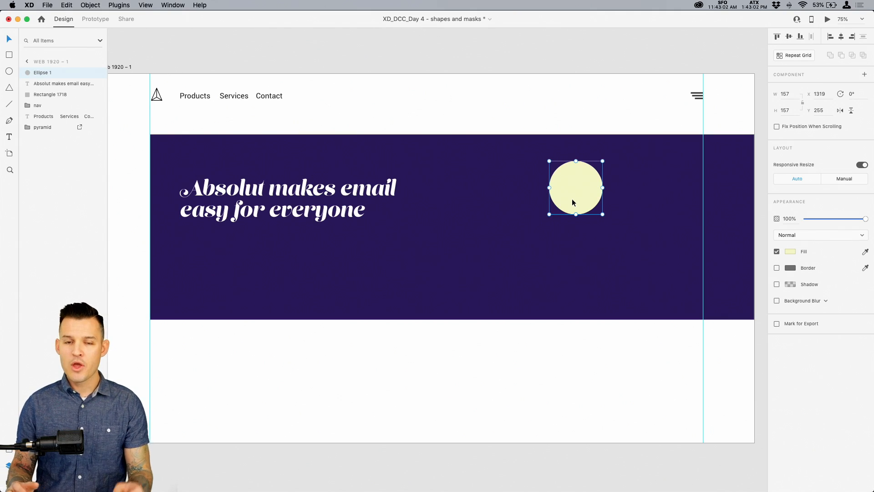
{"action": "scroll", "coordinate": [572, 200], "scroll_direction": "down", "scroll_amount": 1}
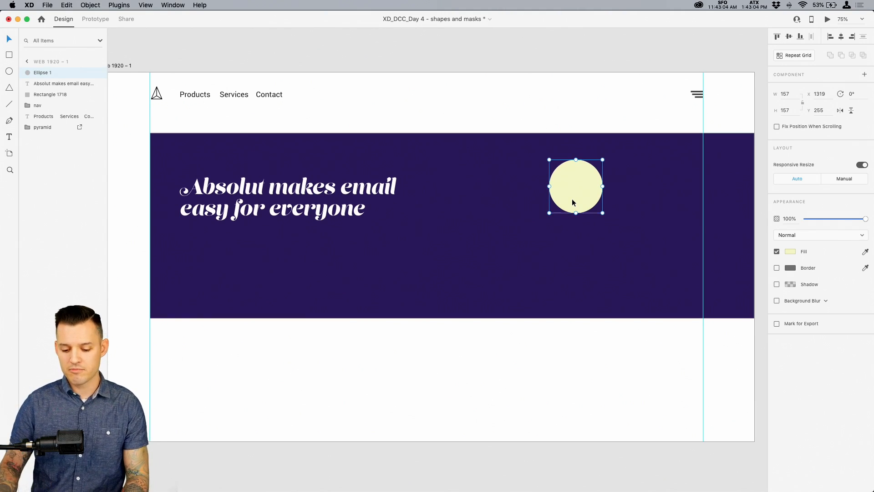
{"action": "mouse_move", "coordinate": [572, 200]}
{"action": "left_mouse_down"}
{"action": "mouse_move", "coordinate": [575, 152]}
{"action": "mouse_move", "coordinate": [575, 211]}
{"action": "left_mouse_up"}
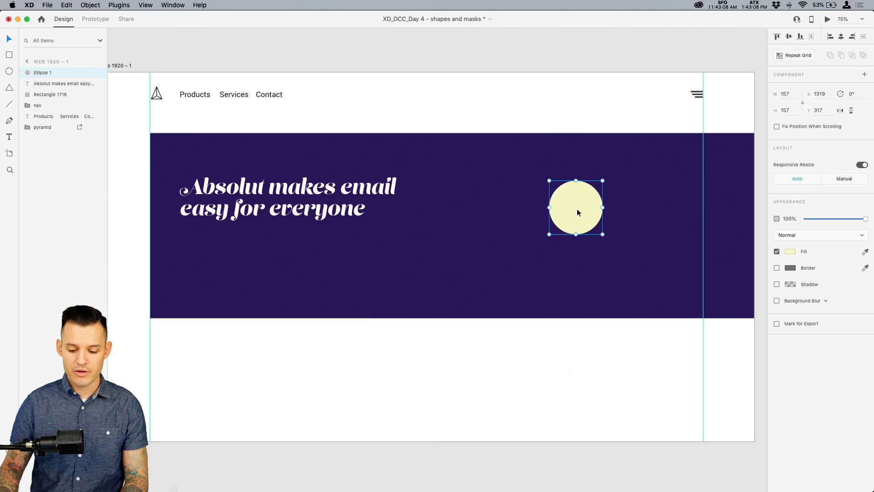
{"action": "left_click_drag", "start_coordinate": [578, 217], "coordinate": [540, 147]}
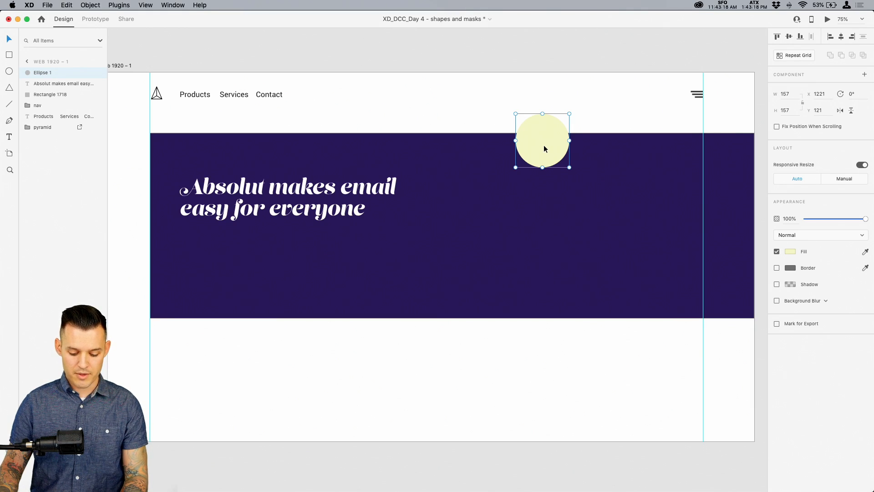
- Draw a rectangle about 157 by 486 beneath the circle, matching its width, starting at Y 300
{"action": "key", "text": "r"}
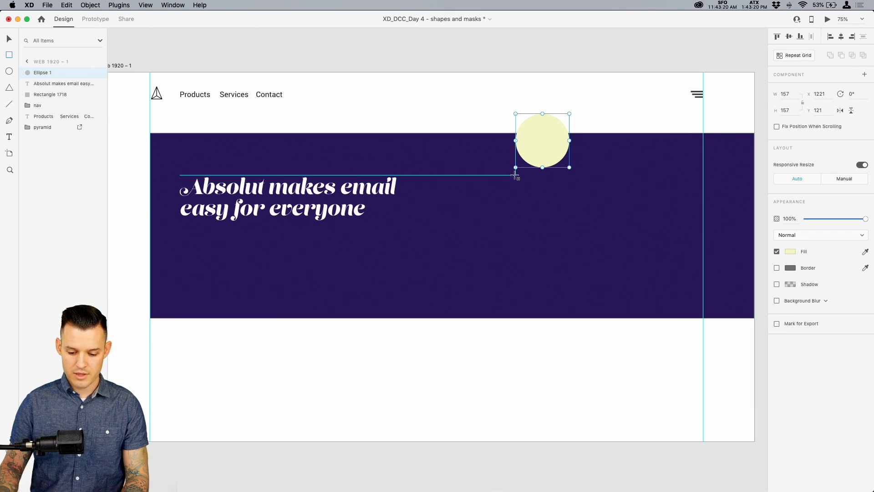
{"action": "mouse_move", "coordinate": [515, 175]}
{"action": "left_mouse_down"}
{"action": "mouse_move", "coordinate": [572, 250]}
{"action": "mouse_move", "coordinate": [551, 339]}
{"action": "left_mouse_up"}
- Examine the geometric poster shapes on the Steve Wolf Designs page in Chrome, returning to XD
{"action": "key", "text": "super+Tab"}
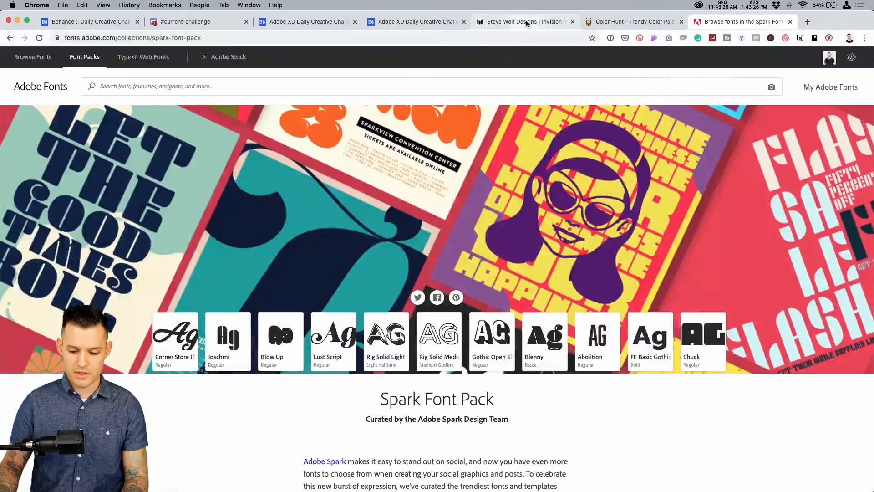
{"action": "left_click", "coordinate": [526, 23]}
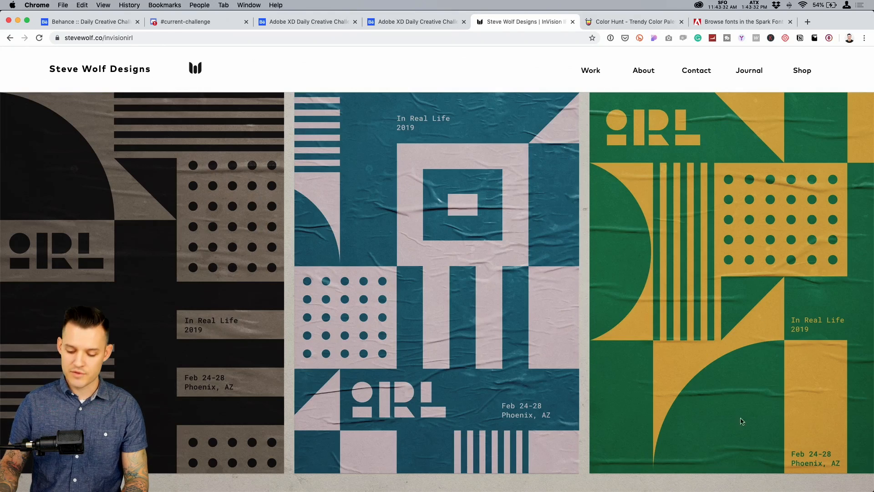
{"action": "key", "text": "super+Tab"}
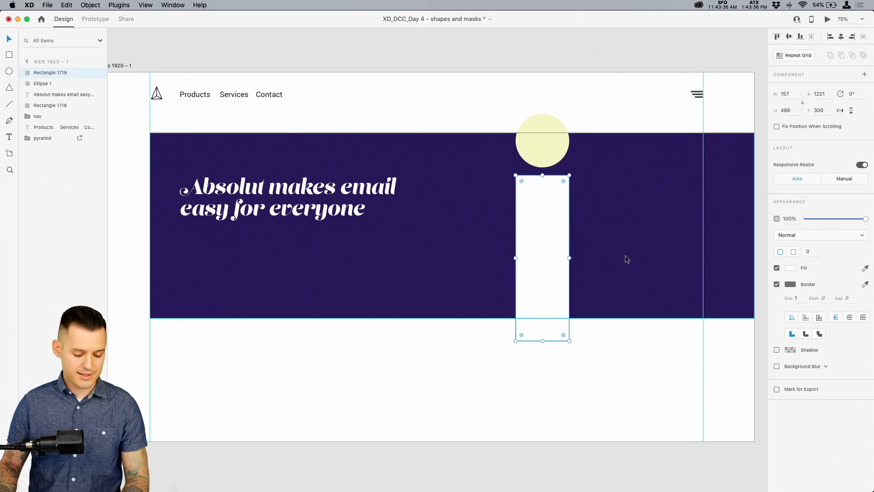
- Round the new rectangle's corners to 79, raise it to Y 121 and place it behind the circle
{"action": "left_click_drag", "start_coordinate": [563, 181], "coordinate": [549, 217]}
{"action": "key", "text": "super+bracketleft"}
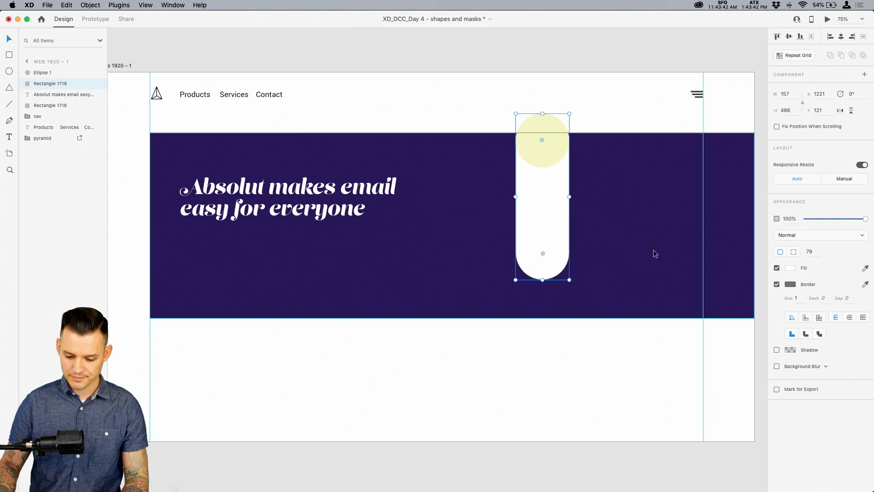
- Remove the rounded bar's border and fill it with teal #3DBAC8
{"action": "left_click", "coordinate": [777, 285]}
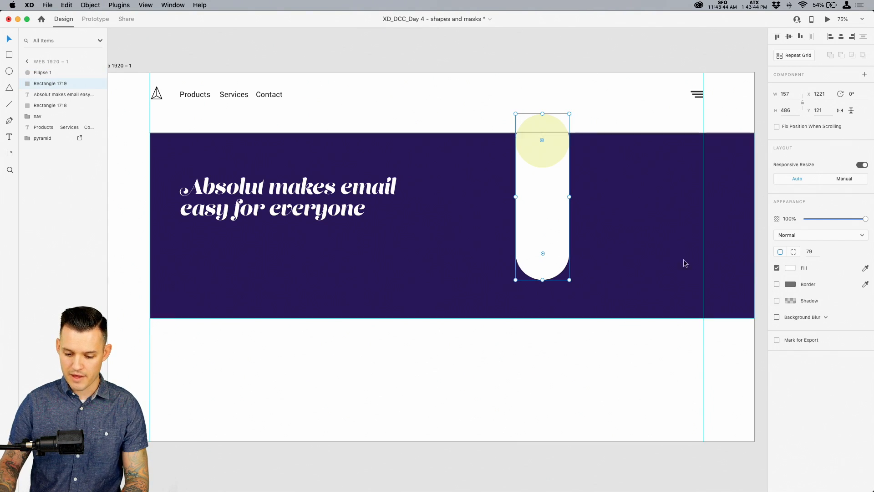
{"action": "left_click", "coordinate": [790, 269]}
{"action": "left_click", "coordinate": [723, 320]}
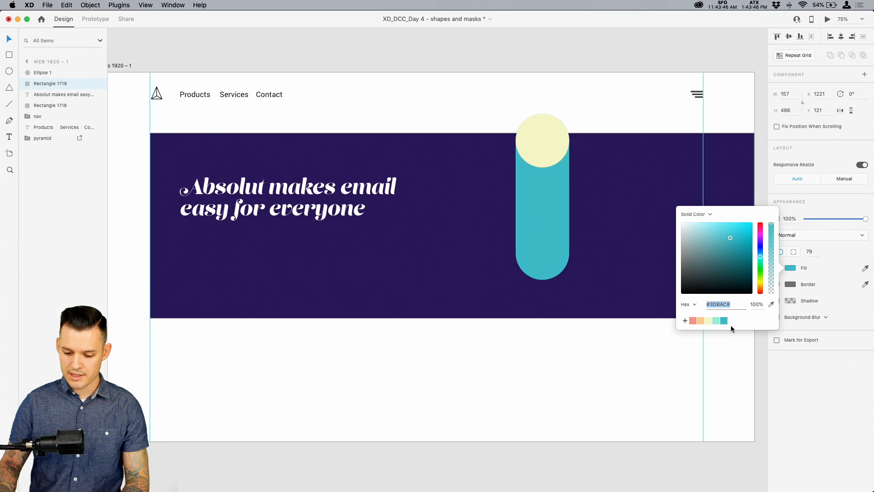
{"action": "left_click", "coordinate": [586, 108]}
- Shorten the teal rounded bar from its lower end, keeping the yellow circle at its original size
{"action": "left_click", "coordinate": [539, 142]}
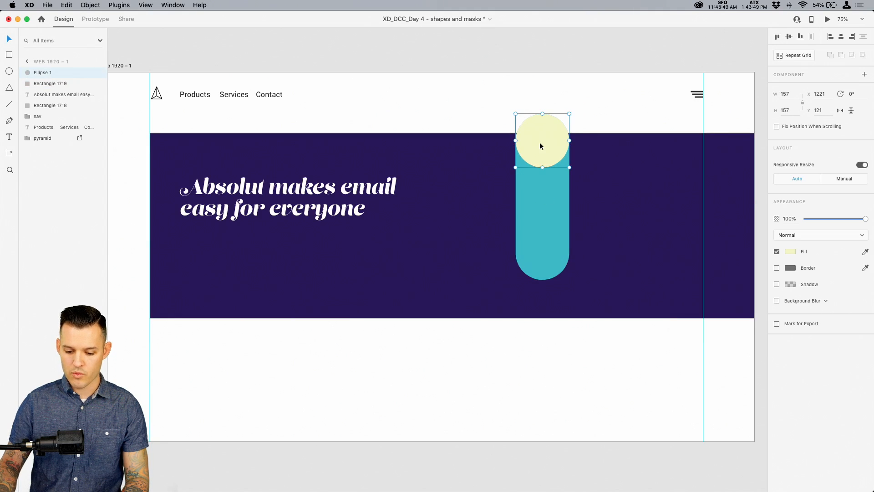
{"action": "left_click", "coordinate": [540, 197], "text": "shift"}
{"action": "left_click_drag", "start_coordinate": [542, 279], "coordinate": [542, 247]}
{"action": "key", "text": "z"}
{"action": "left_click_drag", "start_coordinate": [456, 71], "coordinate": [596, 184]}
{"action": "left_click_drag", "start_coordinate": [647, 335], "coordinate": [424, 206]}
{"action": "key", "text": "v"}
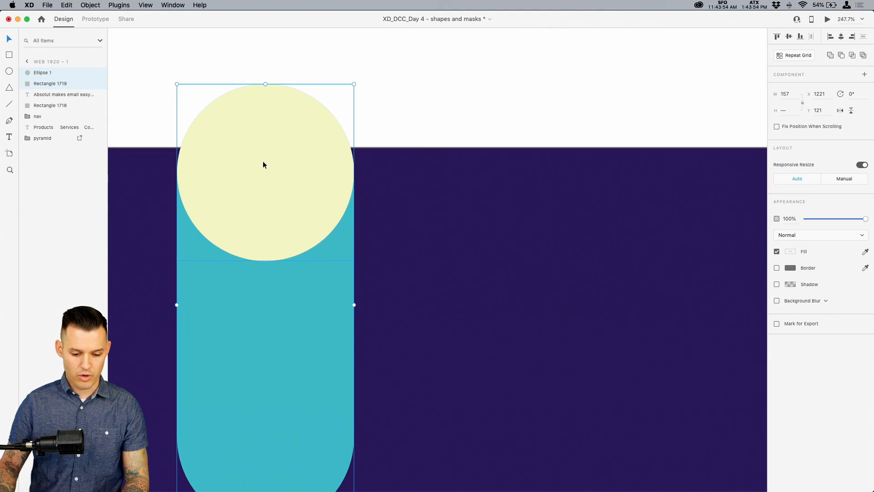
{"action": "left_click_drag", "start_coordinate": [264, 163], "coordinate": [531, 190]}
{"action": "key", "text": "super+z"}
{"action": "left_click", "coordinate": [392, 55]}
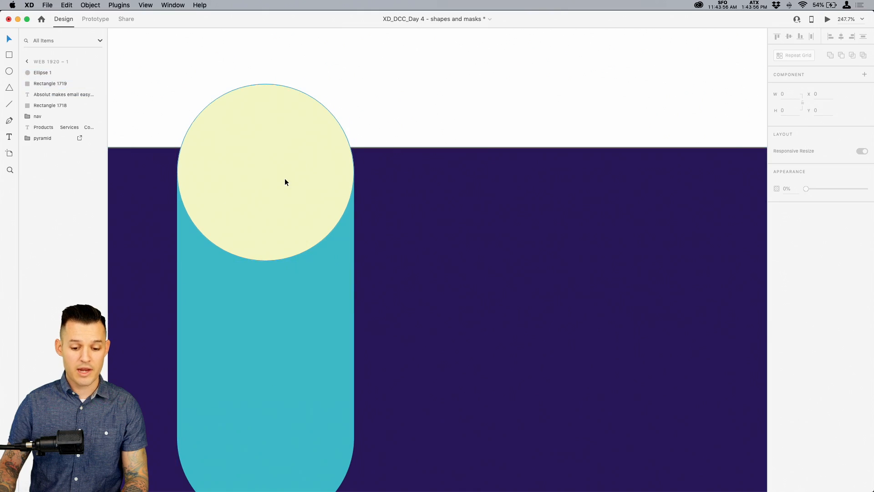
- Duplicate the yellow circle alone and place the copy level with the original at about X 1477, Y 121
{"action": "left_click", "coordinate": [259, 184]}
{"action": "left_click_drag", "start_coordinate": [253, 181], "coordinate": [539, 192]}
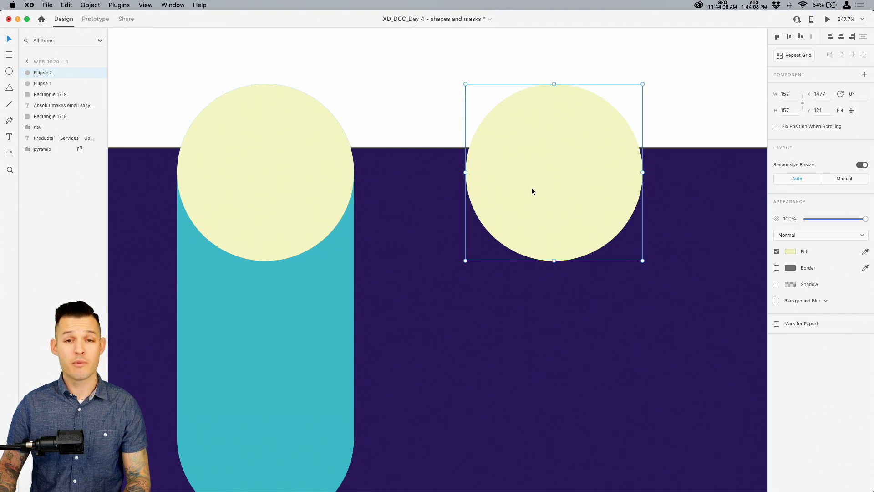
- Change the headline's first word to "Absolutte" with a double t
{"action": "scroll", "coordinate": [523, 154], "scroll_direction": "left", "scroll_amount": 5}
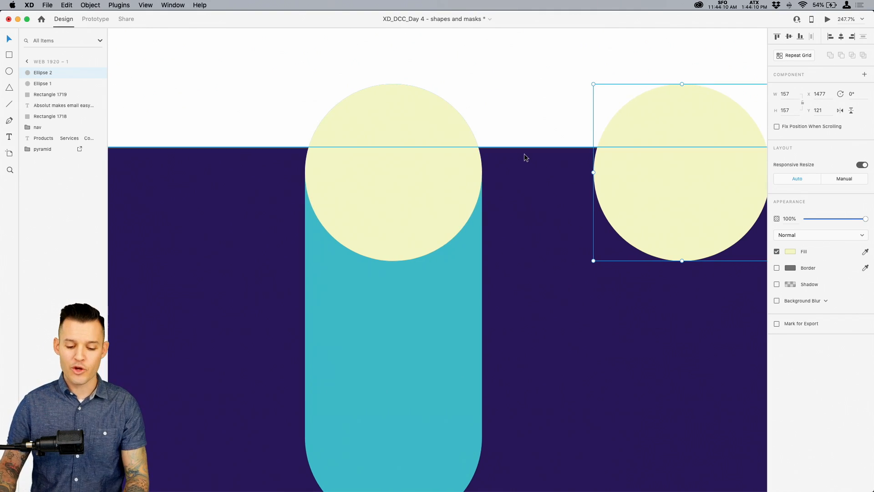
{"action": "key", "text": "super+minus"}
{"action": "scroll", "coordinate": [333, 310], "scroll_direction": "left", "scroll_amount": 15}
{"action": "scroll", "coordinate": [332, 310], "scroll_direction": "down", "scroll_amount": 3}
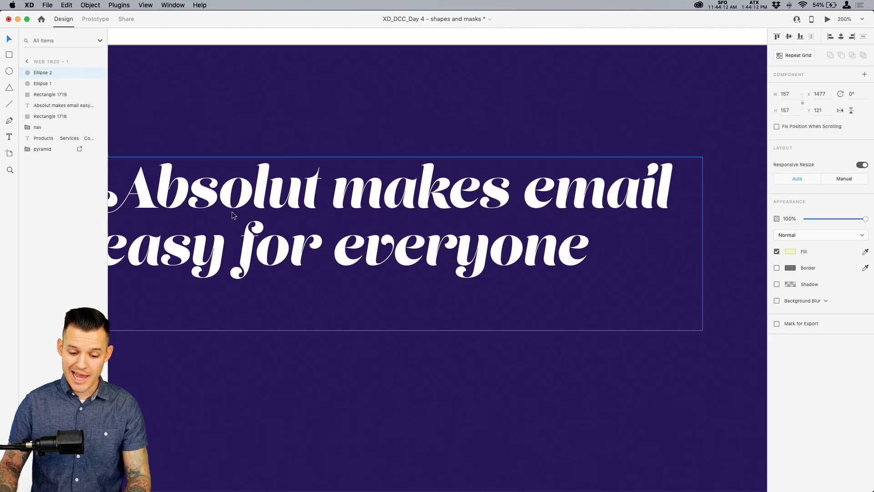
{"action": "left_click", "coordinate": [380, 191]}
{"action": "double_click", "coordinate": [380, 191]}
{"action": "left_click", "coordinate": [419, 186]}
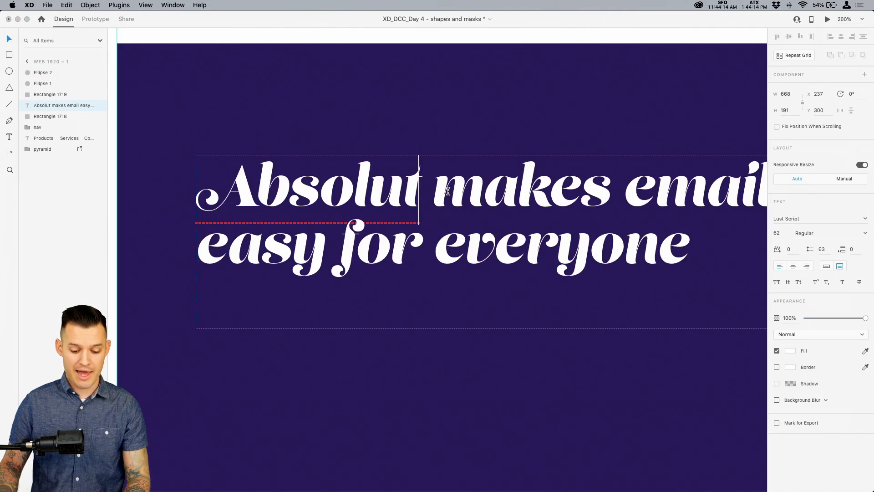
{"action": "type", "text": "TE"}
{"action": "key", "text": "BackSpace"}
{"action": "key", "text": "BackSpace"}
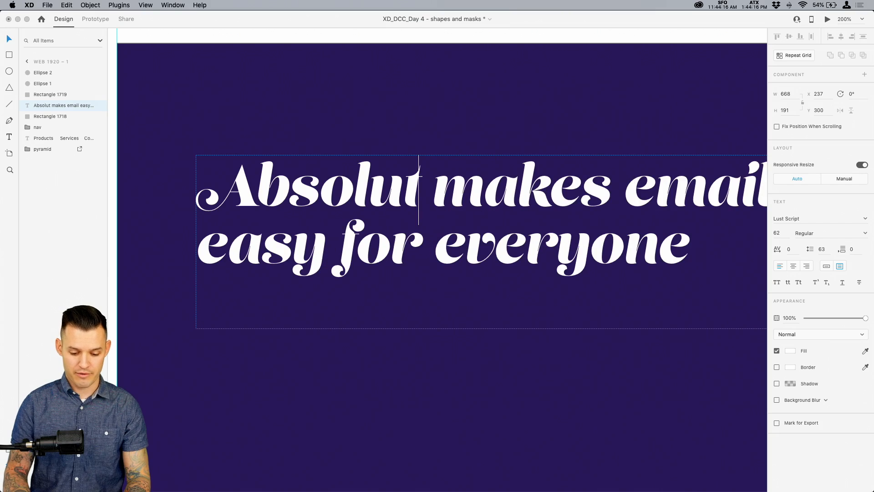
{"action": "type", "text": "tt"}
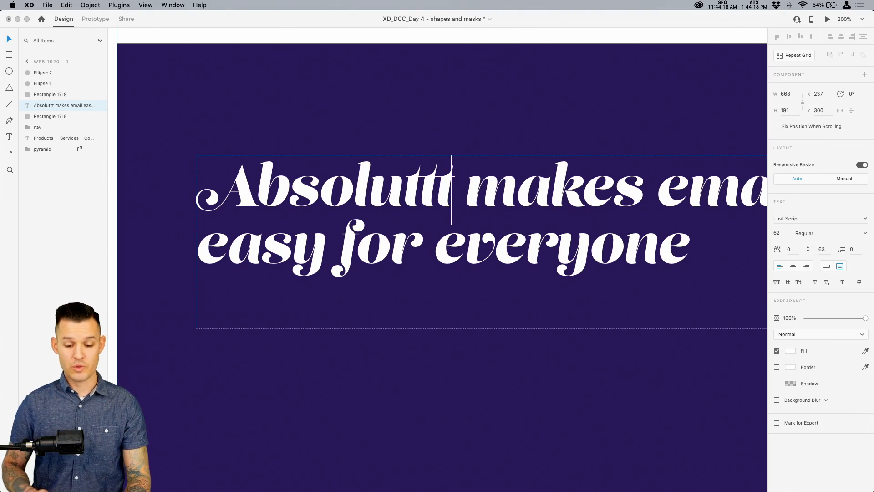
{"action": "key", "text": "BackSpace"}
{"action": "type", "text": "e"}
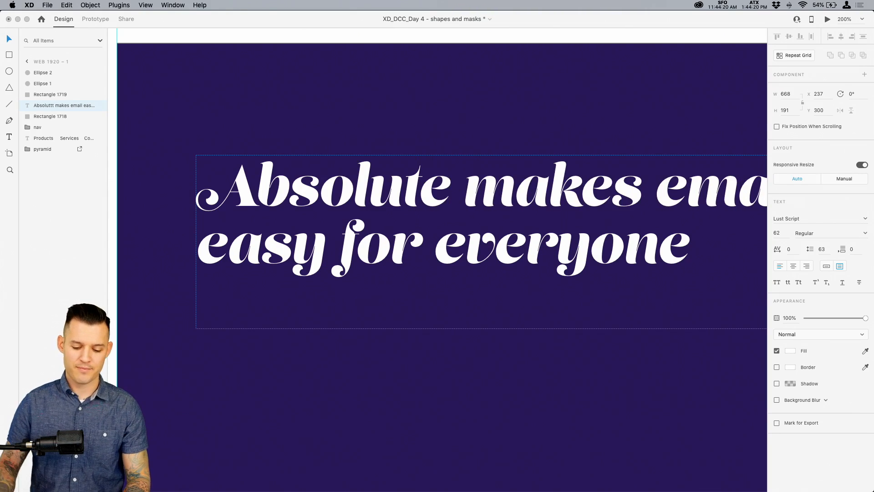
{"action": "key", "text": "Left"}
{"action": "type", "text": "t"}
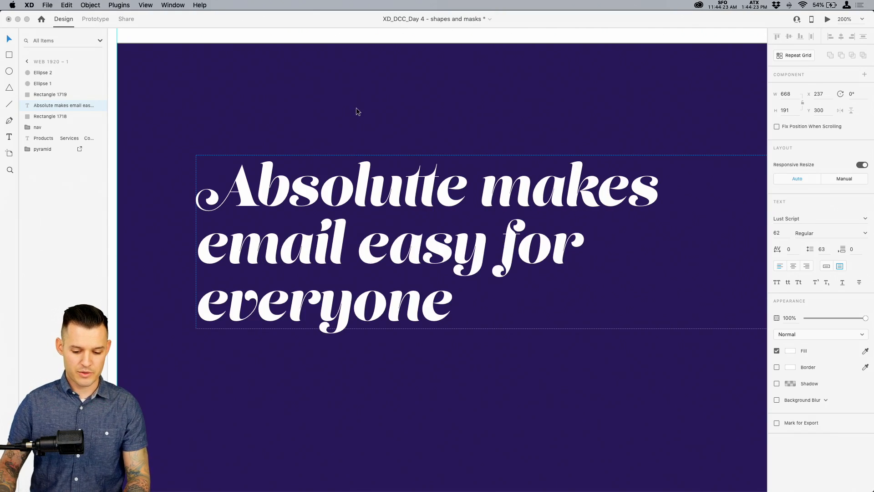
{"action": "key", "text": "Escape"}
- Widen the headline's text box to about 686 so the text fits on two lines
{"action": "key", "text": "super+1"}
{"action": "left_click_drag", "start_coordinate": [452, 191], "coordinate": [399, 180]}
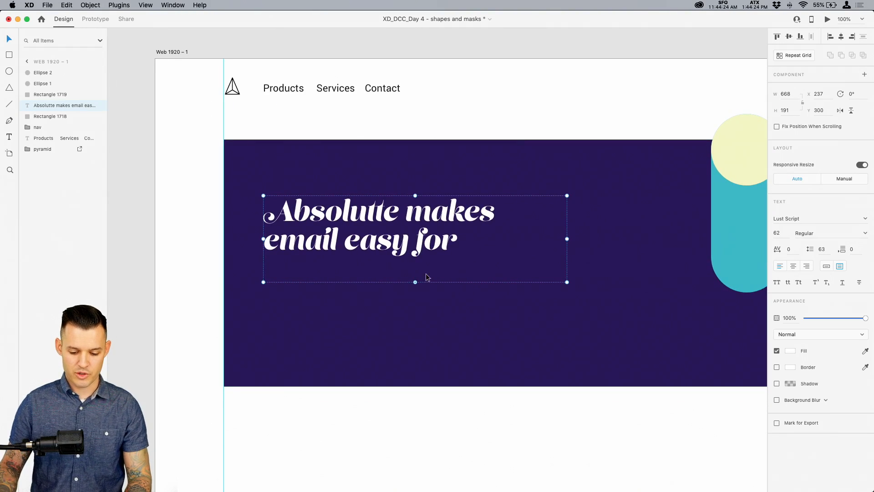
{"action": "left_click_drag", "start_coordinate": [568, 238], "coordinate": [575, 238]}
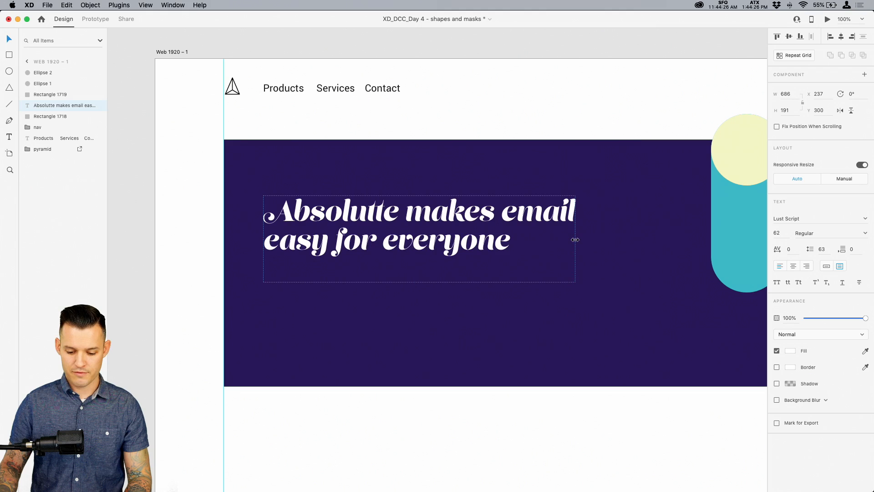
- Switch the headline to auto-width text and scale it up to font size 79
{"action": "left_click", "coordinate": [827, 266]}
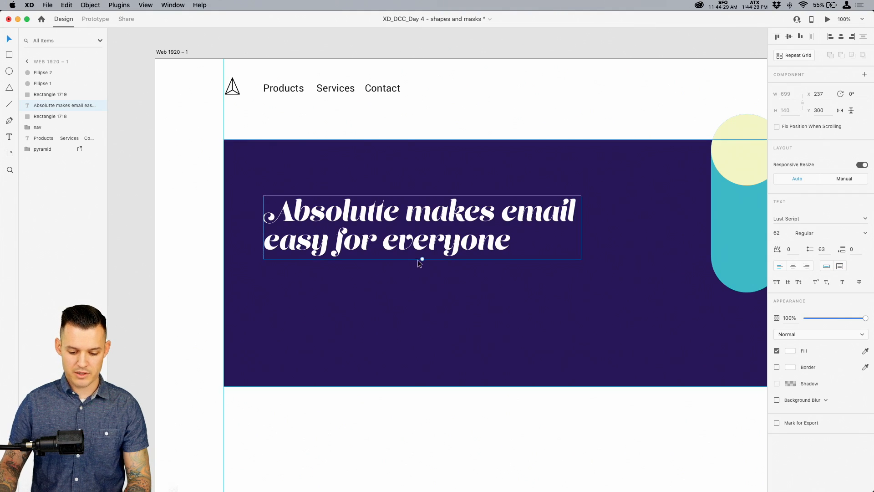
{"action": "left_click_drag", "start_coordinate": [422, 259], "coordinate": [457, 262]}
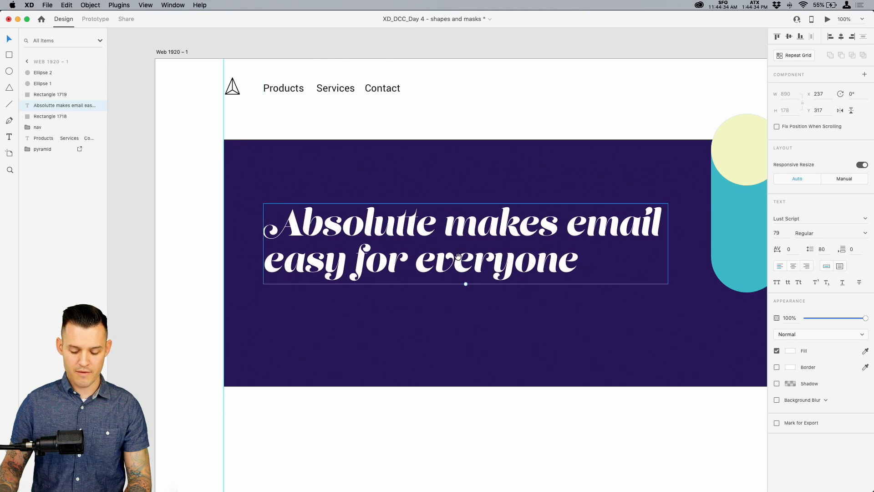
- Fill the standalone copy of the yellow circle with the salmon palette color #F29584
{"action": "scroll", "coordinate": [457, 261], "scroll_direction": "right", "scroll_amount": 10}
{"action": "left_click", "coordinate": [491, 169]}
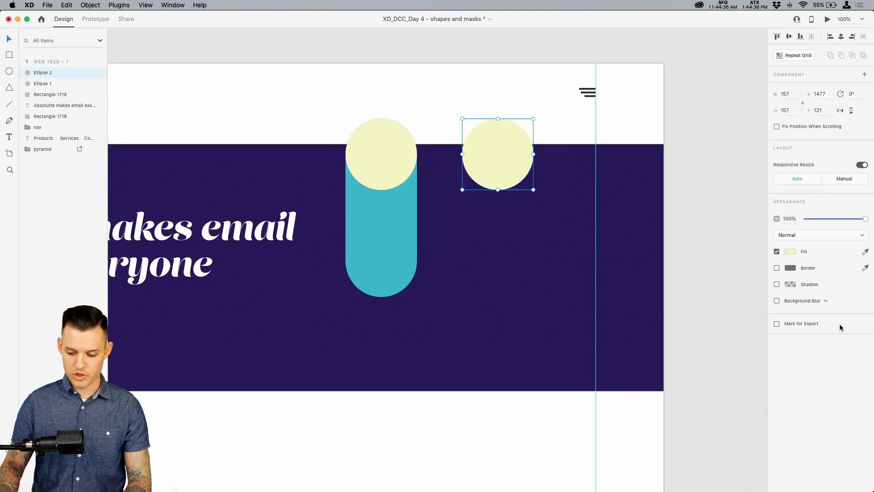
{"action": "left_click", "coordinate": [790, 251]}
{"action": "left_click", "coordinate": [692, 304]}
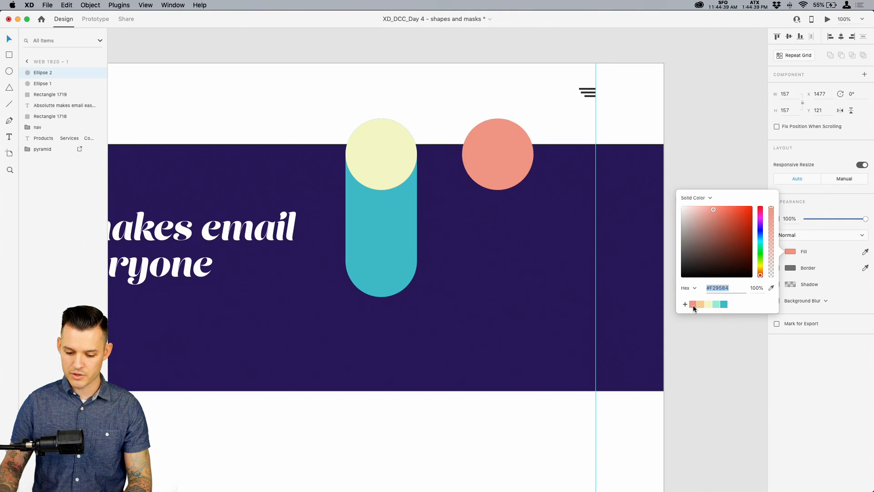
{"action": "left_click", "coordinate": [439, 43]}
- Draw a borderless white 157 by 157 square covering the left half of the salmon circle, at X 1399, Y 121
{"action": "key", "text": "z"}
{"action": "left_click", "coordinate": [597, 217]}
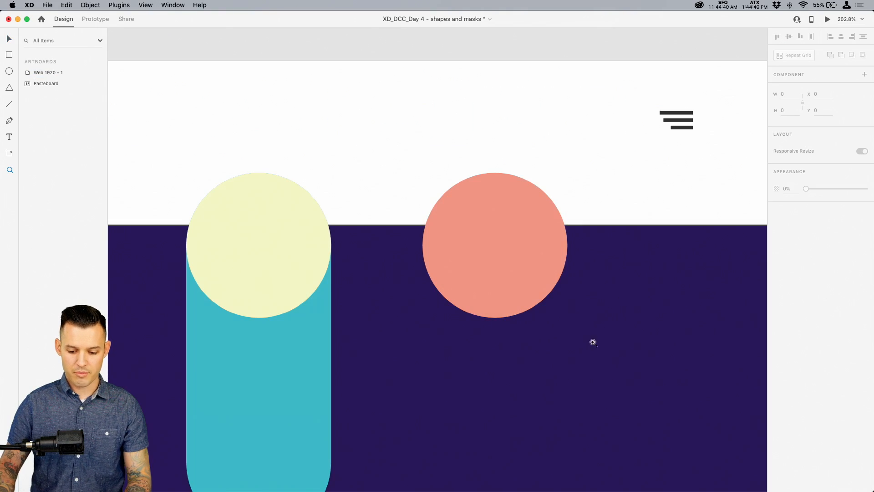
{"action": "left_click", "coordinate": [506, 248]}
{"action": "key", "text": "r"}
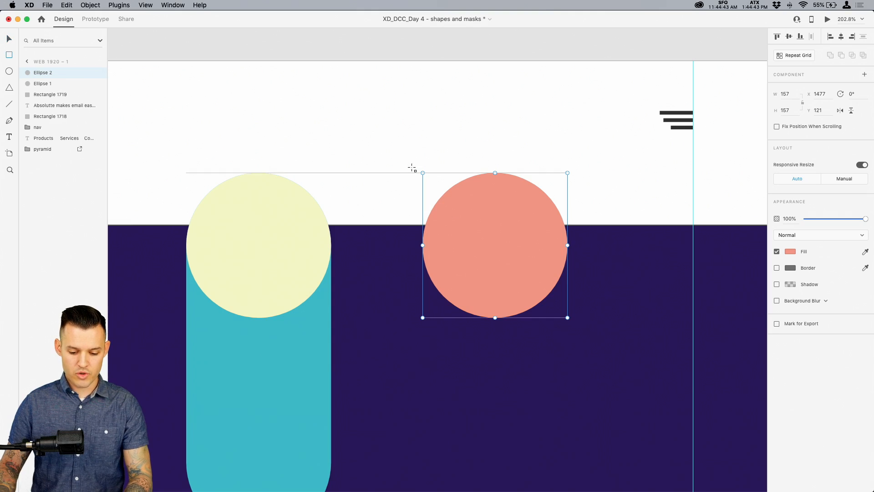
{"action": "left_click_drag", "start_coordinate": [382, 146], "coordinate": [561, 325]}
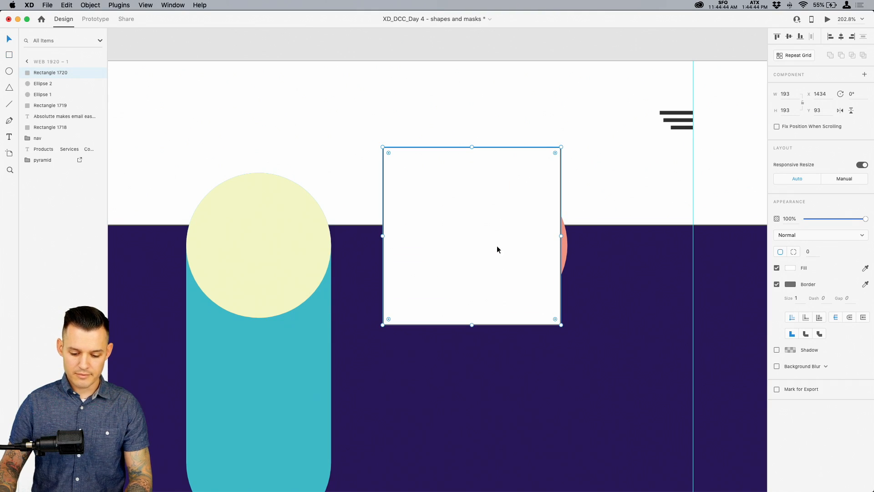
{"action": "left_click_drag", "start_coordinate": [502, 199], "coordinate": [538, 232]}
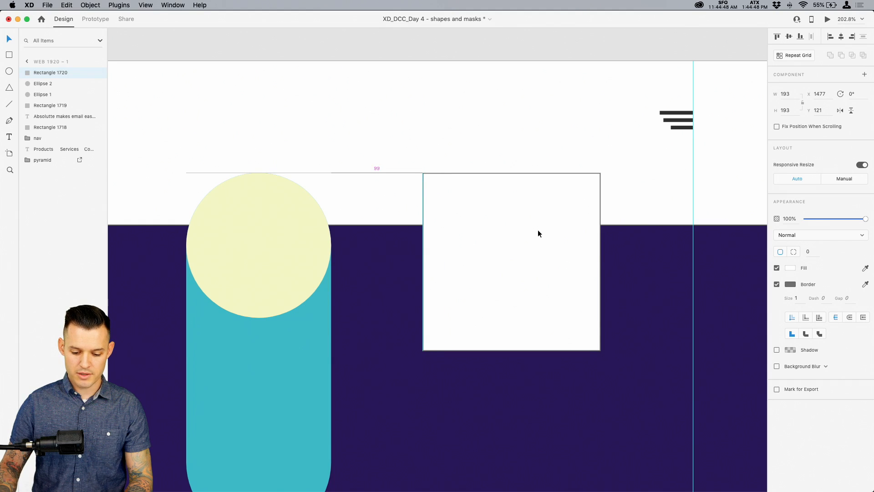
{"action": "left_click_drag", "start_coordinate": [600, 351], "coordinate": [473, 293]}
{"action": "left_click", "coordinate": [777, 284]}
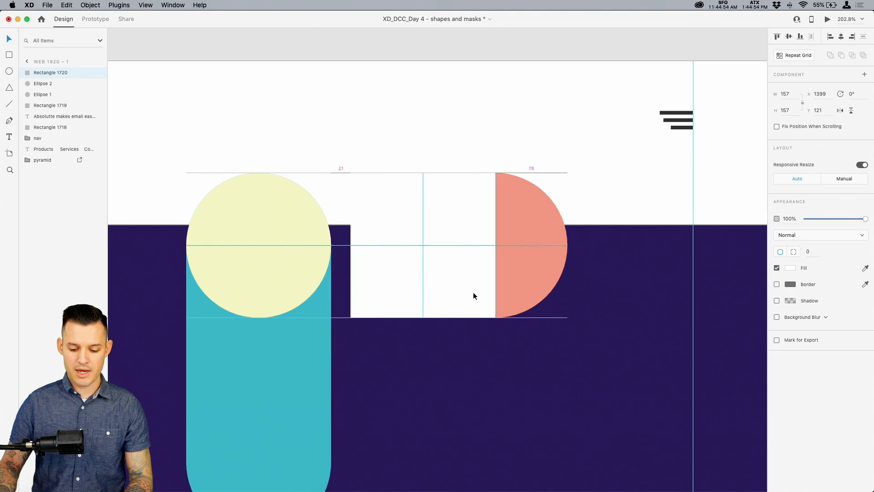
{"action": "key", "text": "super+1"}
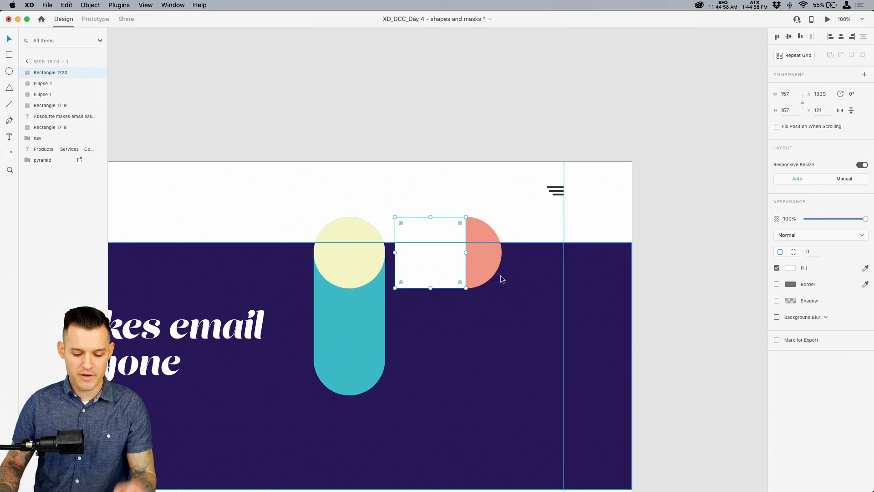
- Bring the salmon circle to the front and place spare copies of the circle-and-square pair and the teal bar on the pasteboard
{"action": "left_click", "coordinate": [487, 265]}
{"action": "key", "text": "shift+super+bracketright"}
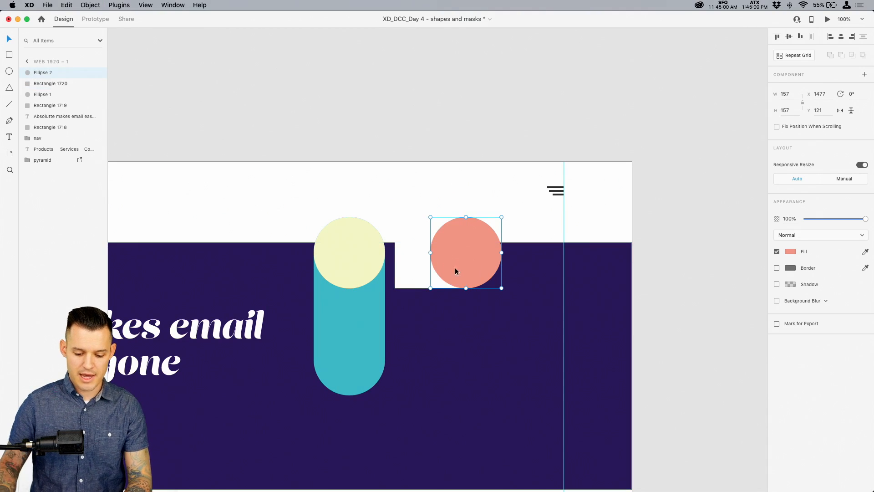
{"action": "left_click", "coordinate": [415, 275], "text": "shift"}
{"action": "left_click_drag", "start_coordinate": [416, 275], "coordinate": [434, 97], "text": "alt"}
{"action": "left_click", "coordinate": [376, 318]}
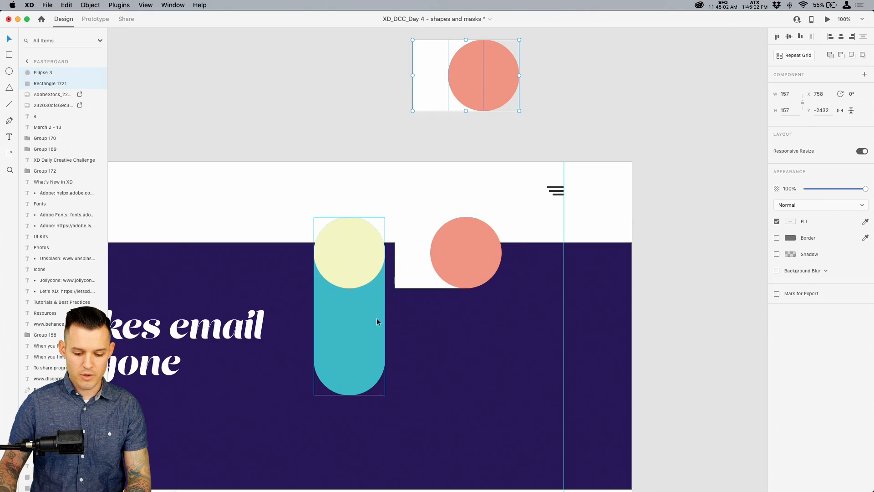
{"action": "left_click_drag", "start_coordinate": [337, 342], "coordinate": [703, 205], "text": "alt"}
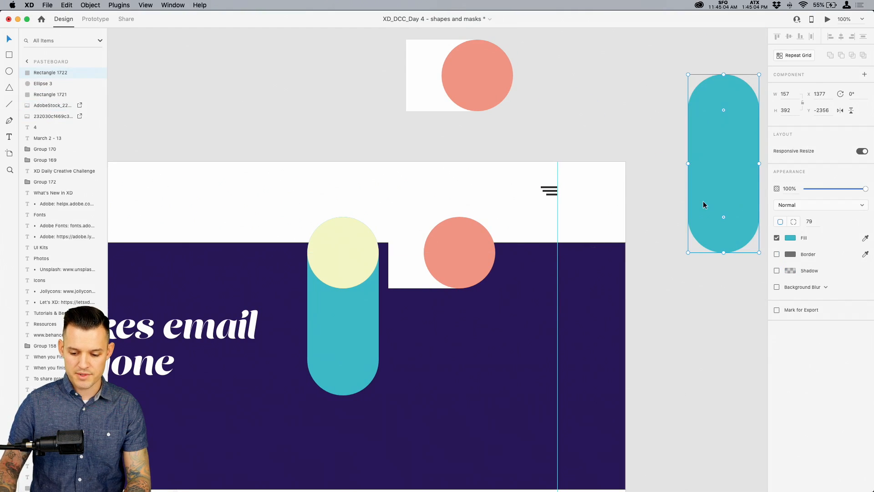
- Move the artboard's salmon circle and white square together straight down to Y 249
{"action": "left_click", "coordinate": [464, 278]}
{"action": "left_click", "coordinate": [406, 278], "text": "shift"}
{"action": "left_click_drag", "start_coordinate": [473, 260], "coordinate": [471, 321]}
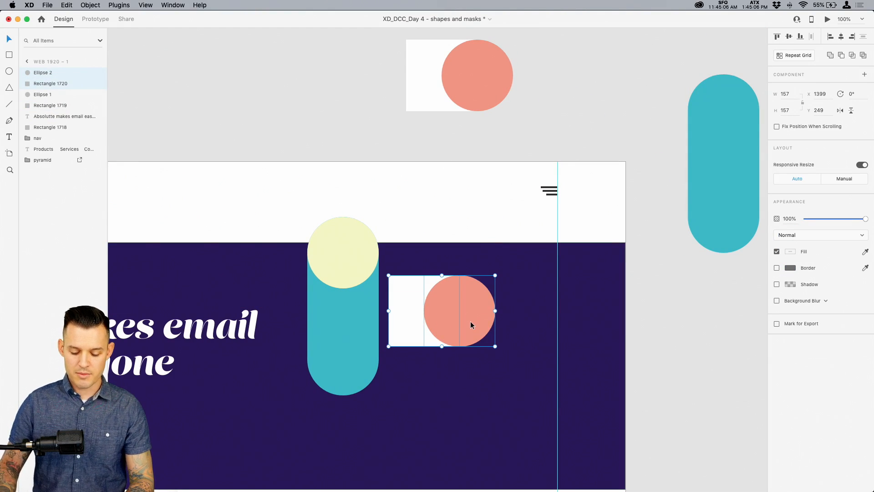
{"action": "left_click", "coordinate": [425, 361]}
- Bring the white square in front of the salmon circle and subtract it to leave a half-circle
{"action": "left_click", "coordinate": [411, 315]}
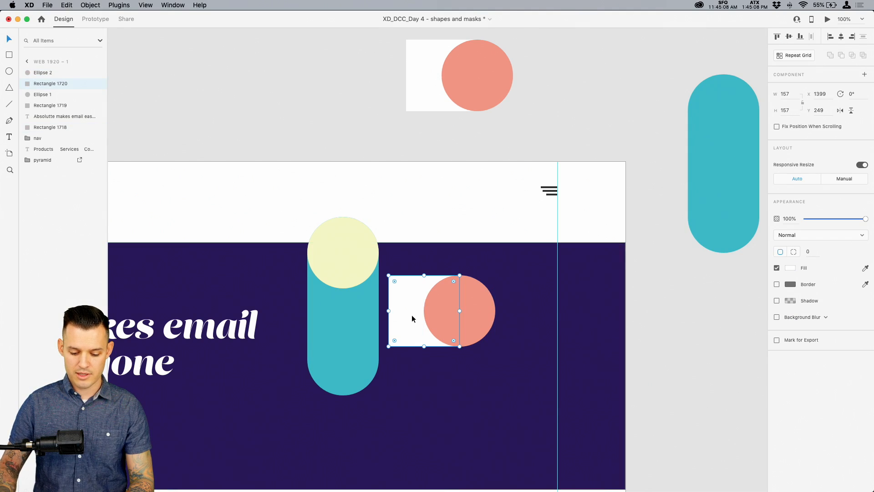
{"action": "key", "text": "super+shift+bracketright"}
{"action": "left_click", "coordinate": [474, 308], "text": "shift"}
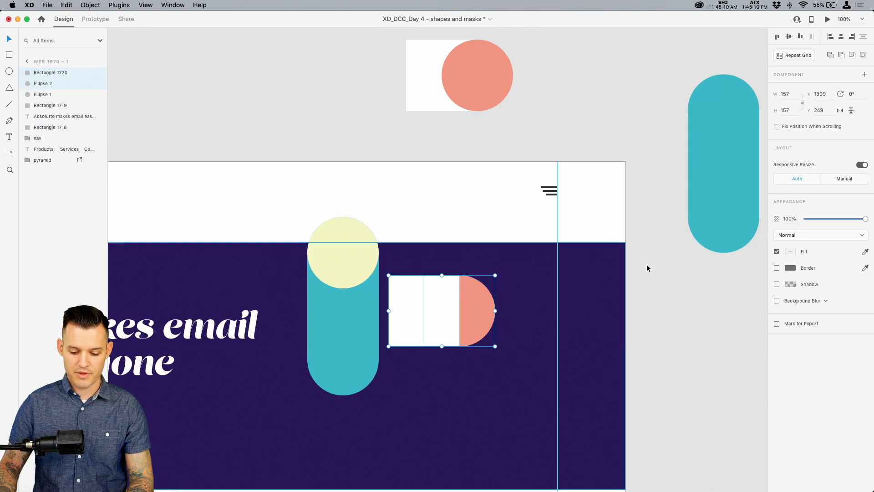
{"action": "left_click", "coordinate": [841, 55]}
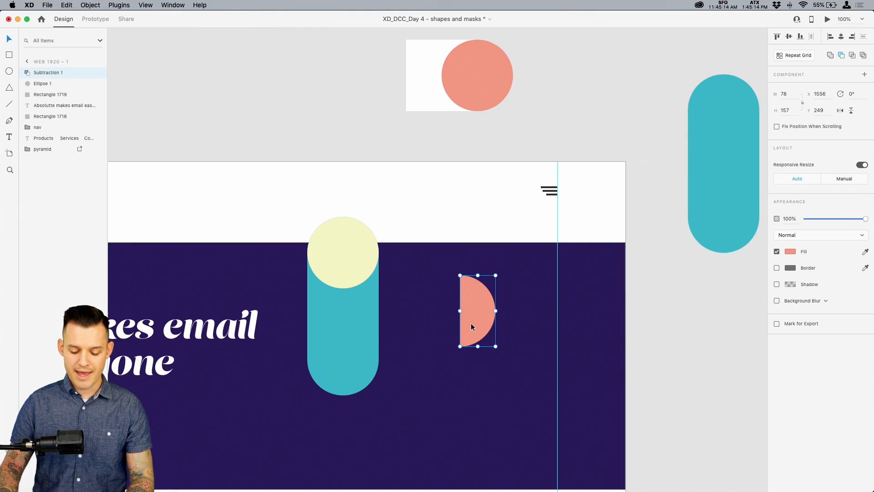
{"action": "left_click", "coordinate": [462, 392]}
- Enlarge the salmon half-circle to 156 by 314, rotate it 180° and place it over the teal bar's lower end at X 1221, Y 448
{"action": "scroll", "coordinate": [462, 392], "scroll_direction": "down", "scroll_amount": 3}
{"action": "scroll", "coordinate": [461, 392], "scroll_direction": "left", "scroll_amount": 3}
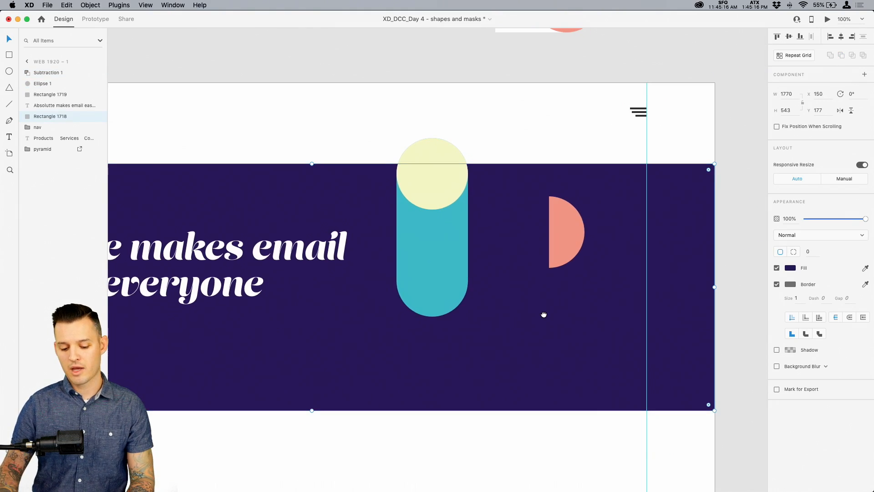
{"action": "left_click", "coordinate": [568, 244]}
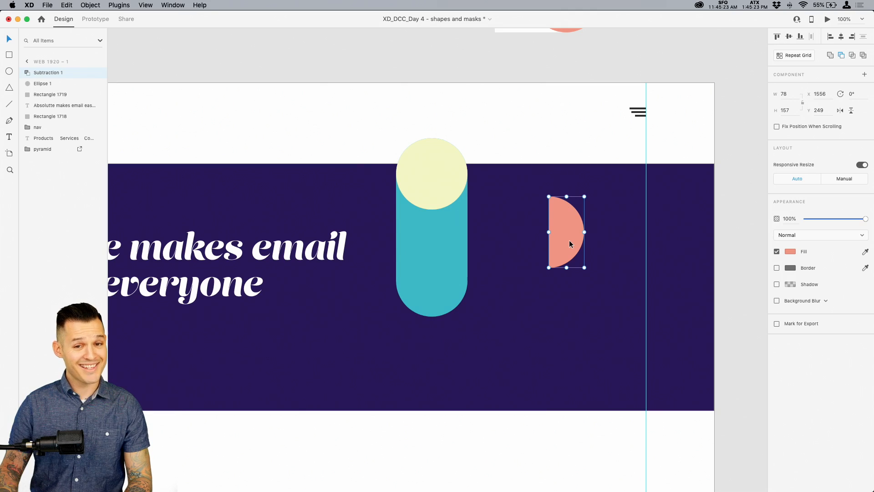
{"action": "left_click_drag", "start_coordinate": [568, 241], "coordinate": [494, 211]}
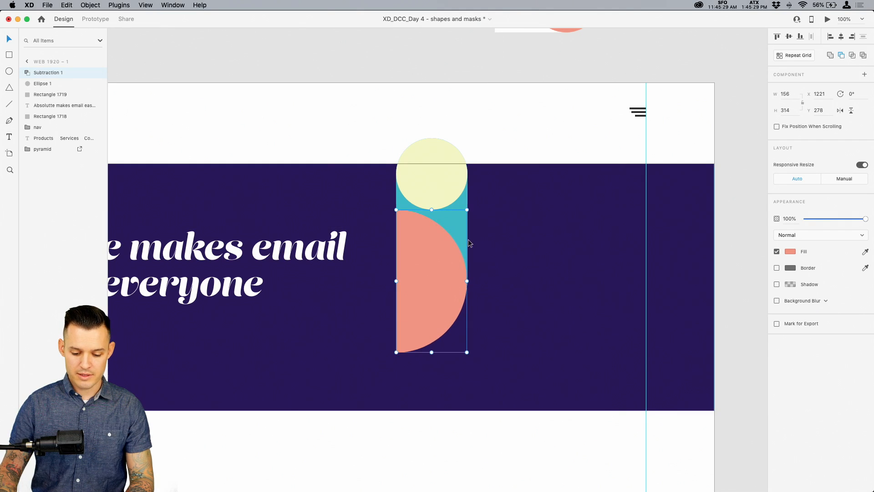
{"action": "left_click_drag", "start_coordinate": [423, 257], "coordinate": [418, 334]}
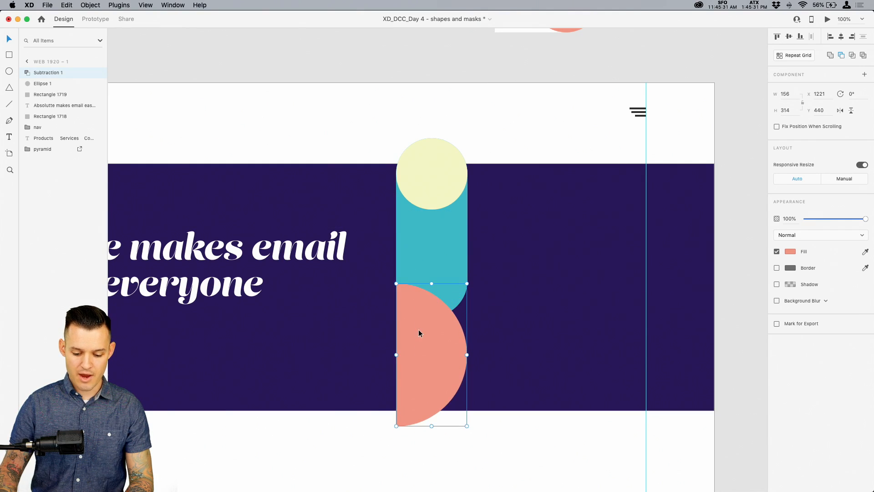
{"action": "left_click_drag", "start_coordinate": [469, 279], "coordinate": [400, 444]}
{"action": "left_click_drag", "start_coordinate": [431, 358], "coordinate": [432, 362]}
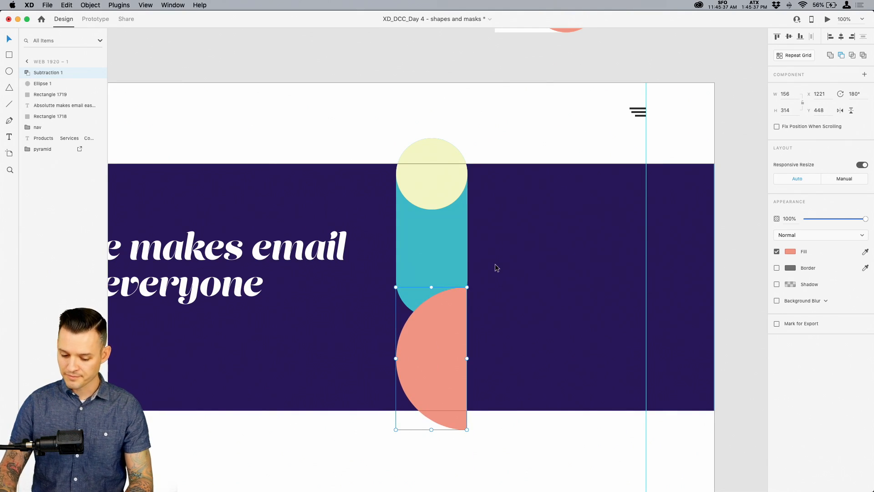
- Duplicate the large salmon half-circle and place the copy to the right at about X 1514, Y 263
{"action": "left_click", "coordinate": [442, 250]}
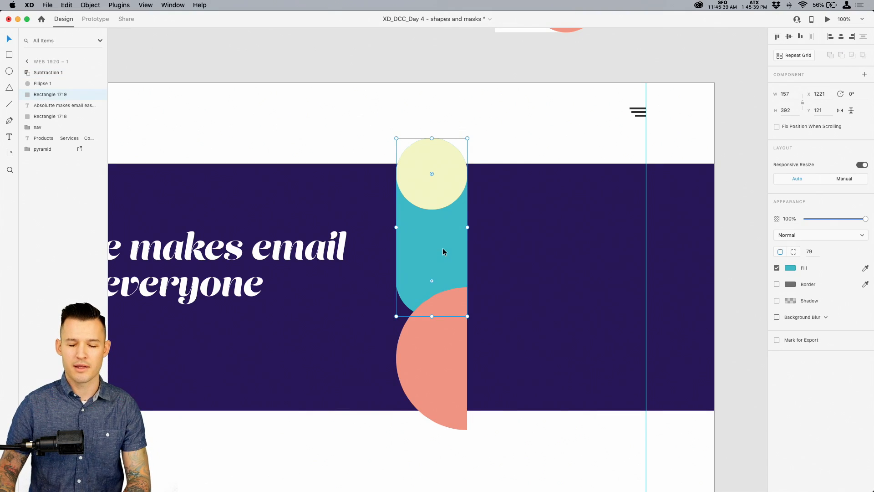
{"action": "left_click_drag", "start_coordinate": [546, 67], "coordinate": [432, 146]}
{"action": "left_click", "coordinate": [695, 149]}
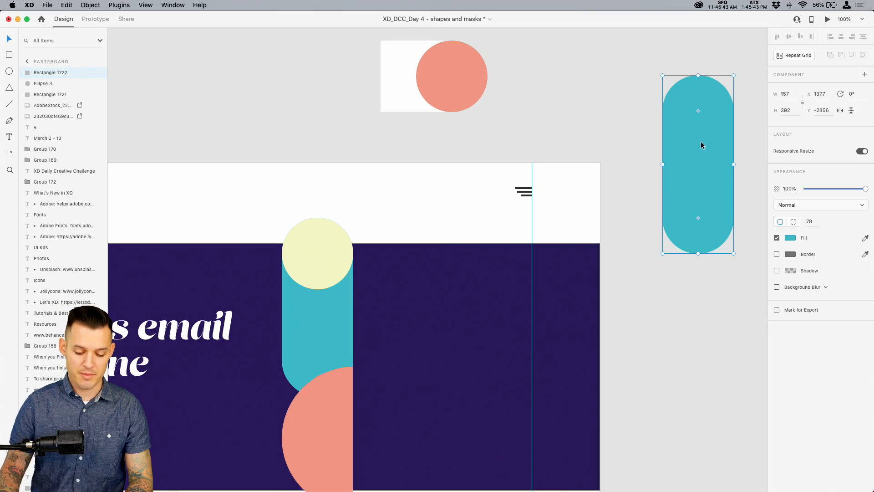
{"action": "left_click_drag", "start_coordinate": [467, 314], "coordinate": [502, 281]}
{"action": "left_click", "coordinate": [351, 408]}
{"action": "left_click_drag", "start_coordinate": [351, 408], "coordinate": [490, 336]}
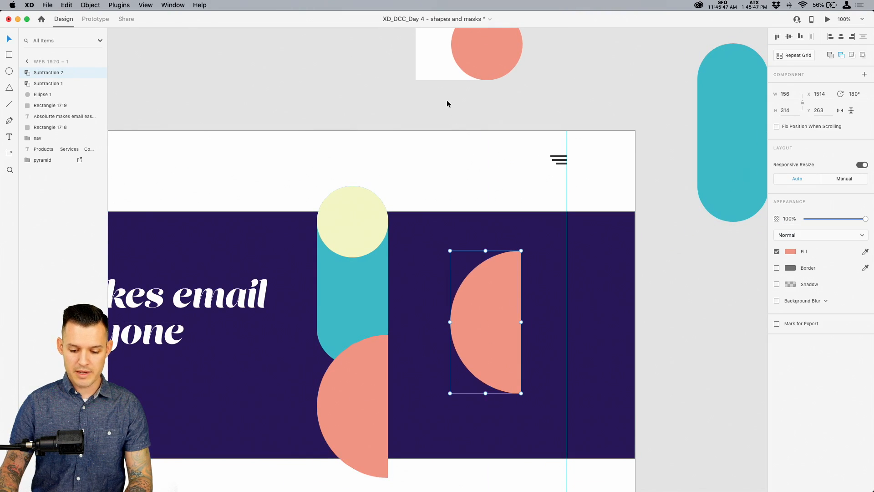
- Copy the spare white square, fit it over the upper half of the half-circle copy and subtract it to leave a quarter-circle
{"action": "left_click_drag", "start_coordinate": [433, 65], "coordinate": [369, 393]}
{"action": "left_click_drag", "start_coordinate": [486, 356], "coordinate": [629, 351]}
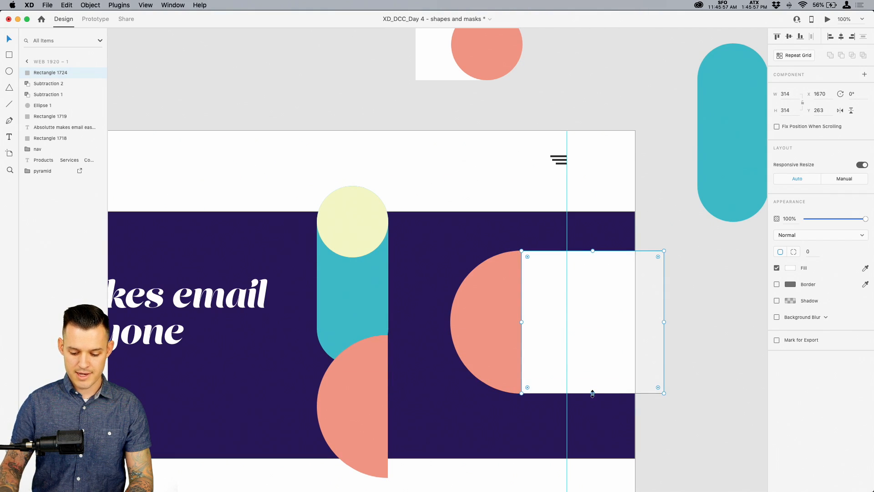
{"action": "left_click_drag", "start_coordinate": [592, 393], "coordinate": [545, 304]}
{"action": "left_click", "coordinate": [517, 337], "text": "shift"}
{"action": "left_click", "coordinate": [841, 55]}
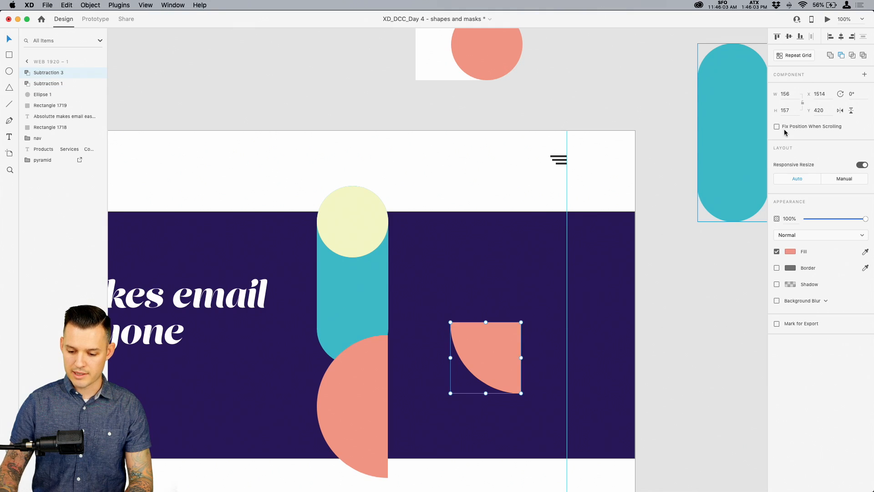
- Move the salmon quarter-circle toward the purple rectangle's right edge, to about X 1674, Y 322
{"action": "left_click", "coordinate": [489, 449]}
{"action": "scroll", "coordinate": [491, 364], "scroll_direction": "down", "scroll_amount": 2}
{"action": "left_click_drag", "start_coordinate": [469, 282], "coordinate": [558, 290]}
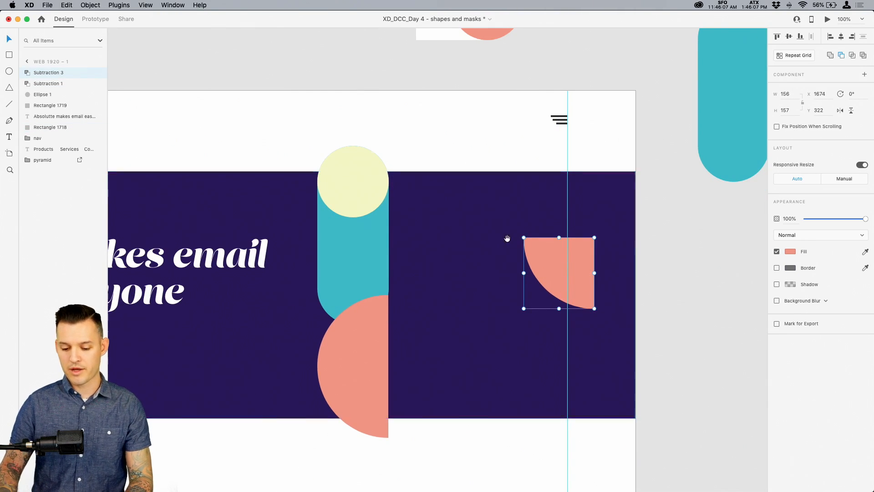
- Copy the spare salmon circle to the teal bar's right edge at X 1378, Y 165 and fill it with orange #FACC90
{"action": "scroll", "coordinate": [515, 241], "scroll_direction": "up", "scroll_amount": 3}
{"action": "left_click_drag", "start_coordinate": [499, 88], "coordinate": [439, 268]}
{"action": "left_click", "coordinate": [790, 252]}
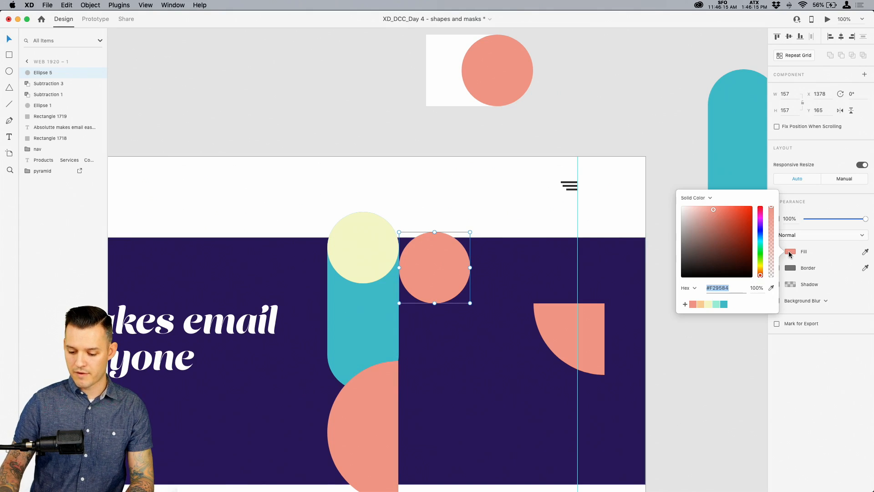
{"action": "left_click", "coordinate": [701, 305]}
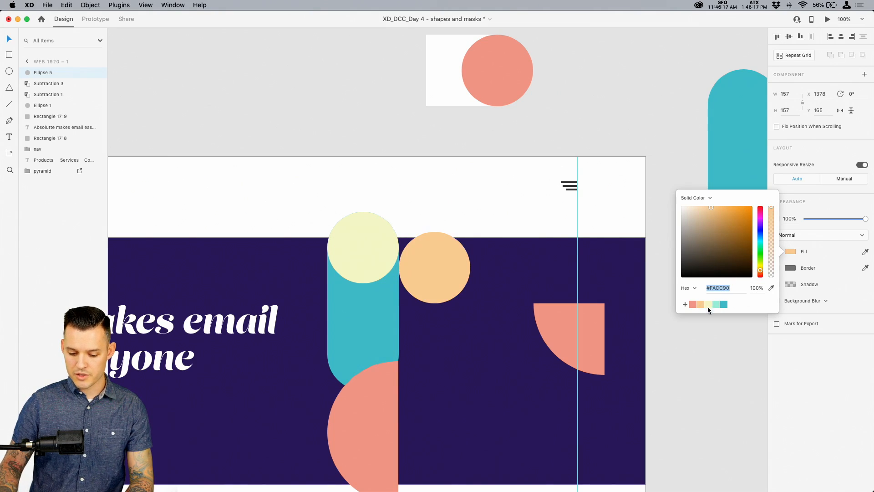
{"action": "left_click", "coordinate": [584, 132]}
- Duplicate the large salmon half-circle onto the headline's left end, at about X 257, Y 370
{"action": "scroll", "coordinate": [605, 105], "scroll_direction": "down", "scroll_amount": 3}
{"action": "scroll", "coordinate": [605, 105], "scroll_direction": "left", "scroll_amount": 3}
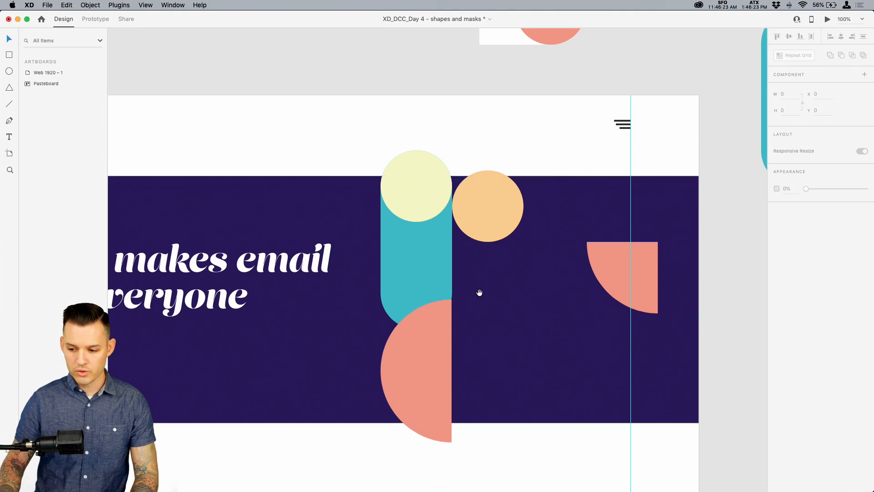
{"action": "scroll", "coordinate": [478, 292], "scroll_direction": "down", "scroll_amount": 4}
{"action": "scroll", "coordinate": [478, 293], "scroll_direction": "left", "scroll_amount": 3}
{"action": "scroll", "coordinate": [599, 211], "scroll_direction": "right", "scroll_amount": 1}
{"action": "scroll", "coordinate": [549, 169], "scroll_direction": "up", "scroll_amount": 2}
{"action": "scroll", "coordinate": [549, 169], "scroll_direction": "right", "scroll_amount": 2}
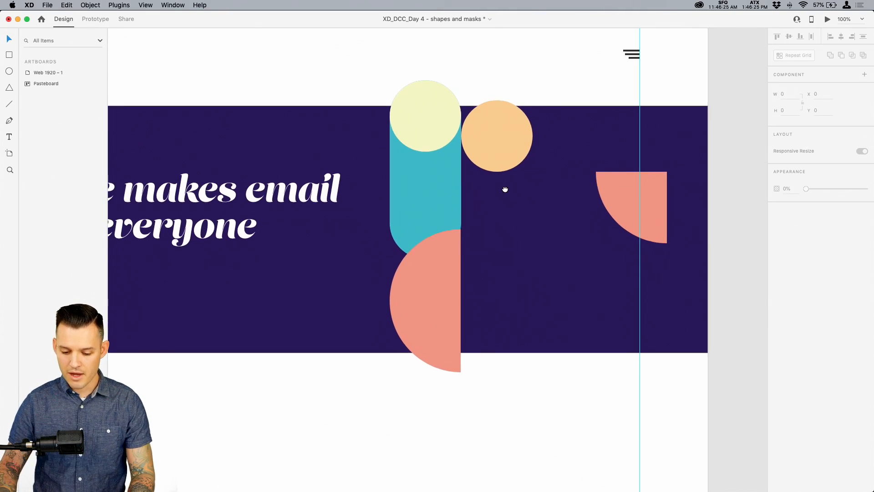
{"action": "scroll", "coordinate": [505, 189], "scroll_direction": "left", "scroll_amount": 8}
{"action": "left_click", "coordinate": [652, 324]}
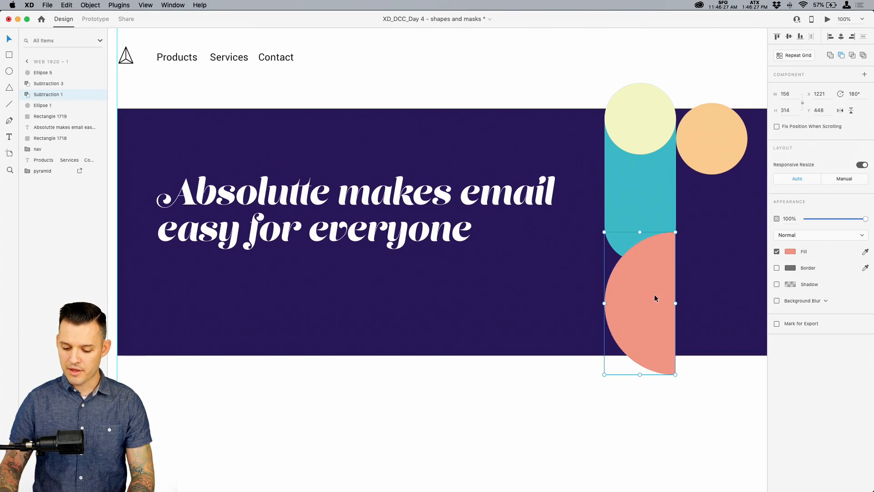
{"action": "left_click_drag", "start_coordinate": [654, 294], "coordinate": [217, 273]}
- Layer the half-circle copy between the headline and the purple rectangle, and move it to about X 212, Y 262
{"action": "key", "text": "super+bracketleft"}
{"action": "key", "text": "super+bracketleft"}
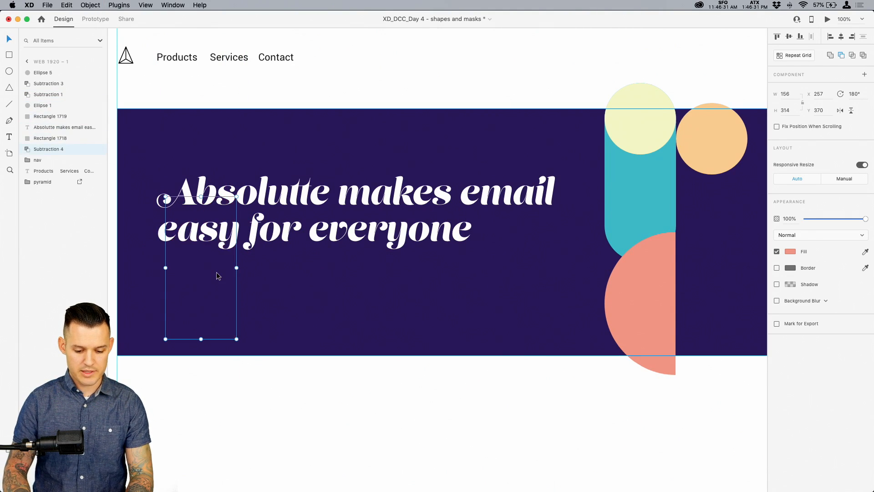
{"action": "key", "text": "super+bracketright"}
{"action": "scroll", "coordinate": [220, 275], "scroll_direction": "left", "scroll_amount": 3}
{"action": "left_click_drag", "start_coordinate": [301, 312], "coordinate": [279, 262]}
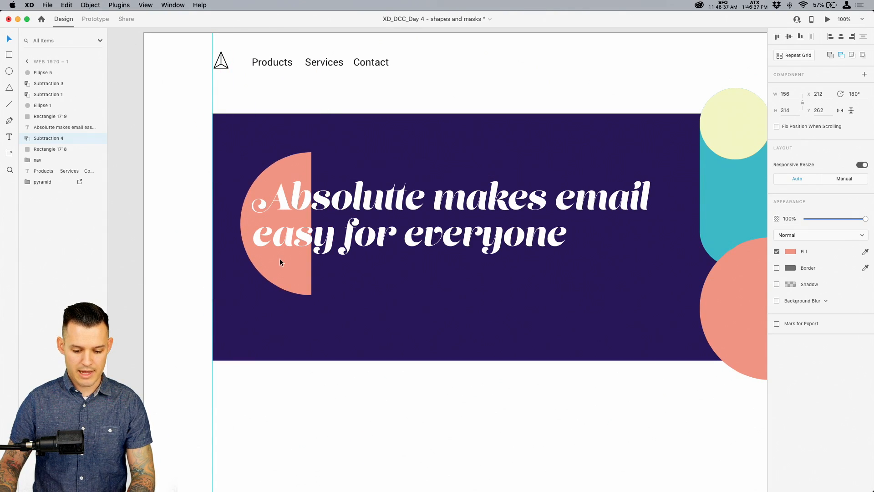
- Copy the orange circle from the hero section to the empty pasteboard area beside the artboard
{"action": "left_click", "coordinate": [531, 454]}
{"action": "left_click_drag", "start_coordinate": [571, 420], "coordinate": [253, 425]}
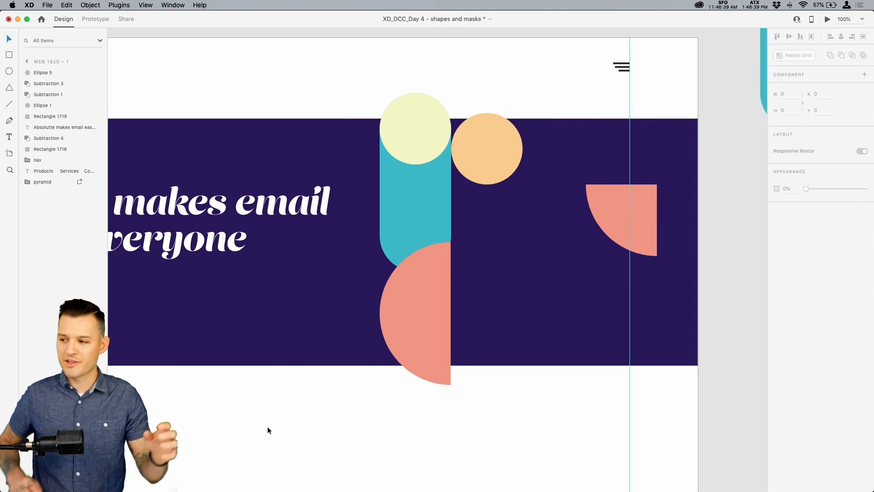
{"action": "scroll", "coordinate": [267, 426], "scroll_direction": "left", "scroll_amount": 5}
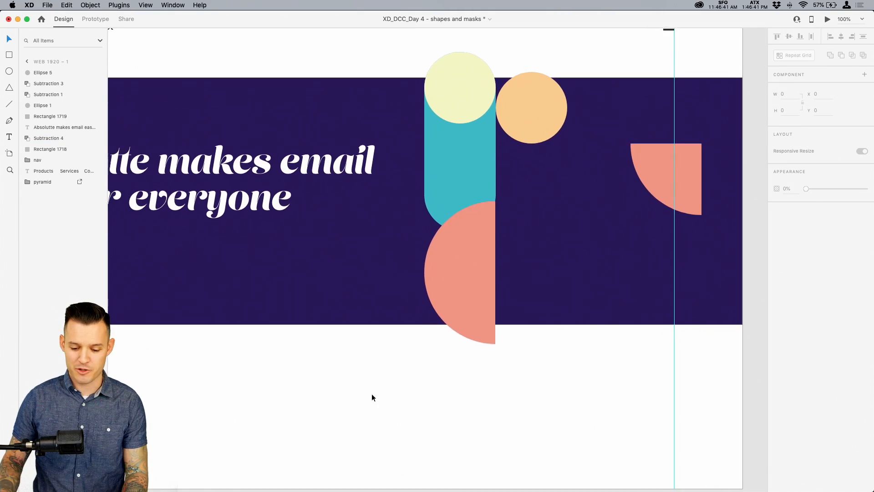
{"action": "scroll", "coordinate": [501, 332], "scroll_direction": "right", "scroll_amount": 8}
{"action": "left_click", "coordinate": [430, 168]}
{"action": "scroll", "coordinate": [435, 167], "scroll_direction": "right", "scroll_amount": 1}
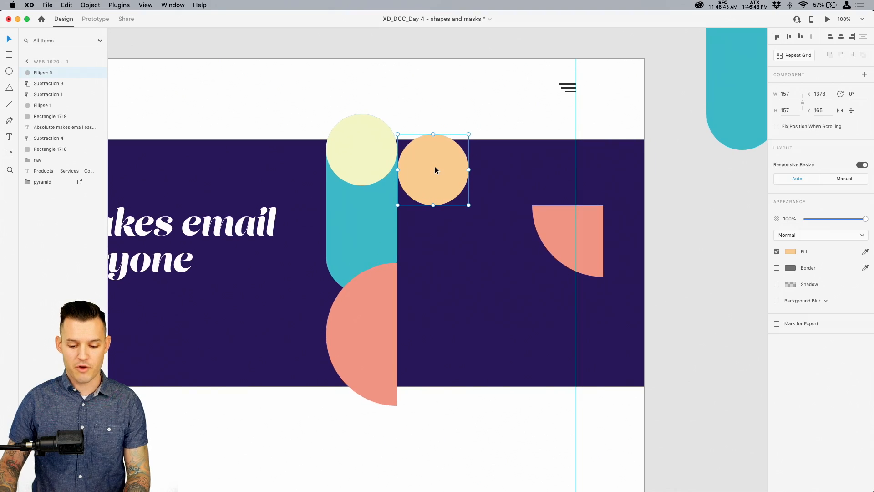
{"action": "key", "text": "super+minus"}
{"action": "key", "text": "super+minus"}
{"action": "key", "text": "super+minus"}
{"action": "left_click_drag", "start_coordinate": [477, 284], "coordinate": [418, 223]}
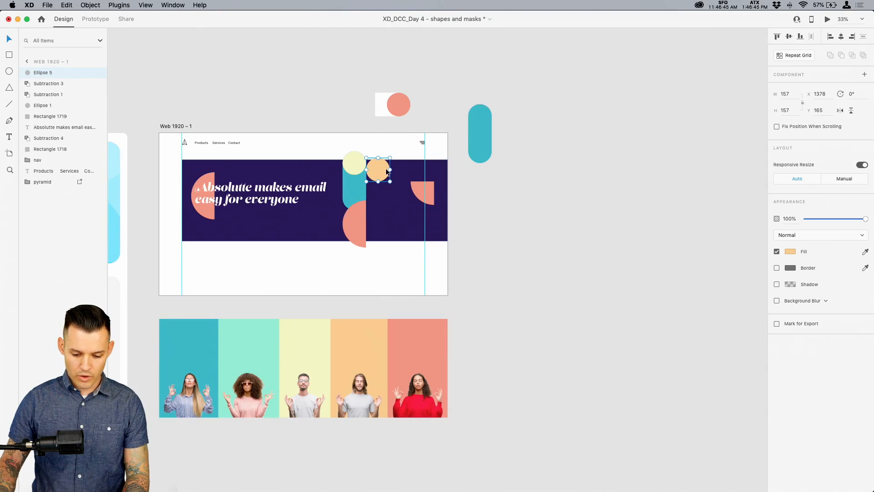
{"action": "left_click_drag", "start_coordinate": [379, 172], "coordinate": [551, 225]}
- Duplicate the photo strip of five people beside the copied orange circle, at X 1990, Y -1740
{"action": "left_click_drag", "start_coordinate": [359, 384], "coordinate": [759, 262]}
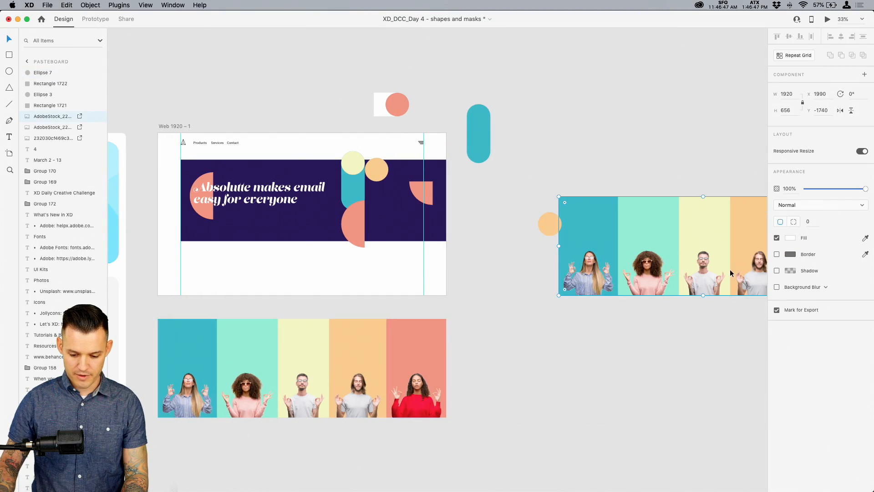
{"action": "scroll", "coordinate": [730, 269], "scroll_direction": "right", "scroll_amount": 4}
{"action": "scroll", "coordinate": [730, 269], "scroll_direction": "down", "scroll_amount": 1}
{"action": "left_click_drag", "start_coordinate": [684, 147], "coordinate": [339, 296]}
{"action": "scroll", "coordinate": [488, 356], "scroll_direction": "right", "scroll_amount": 4}
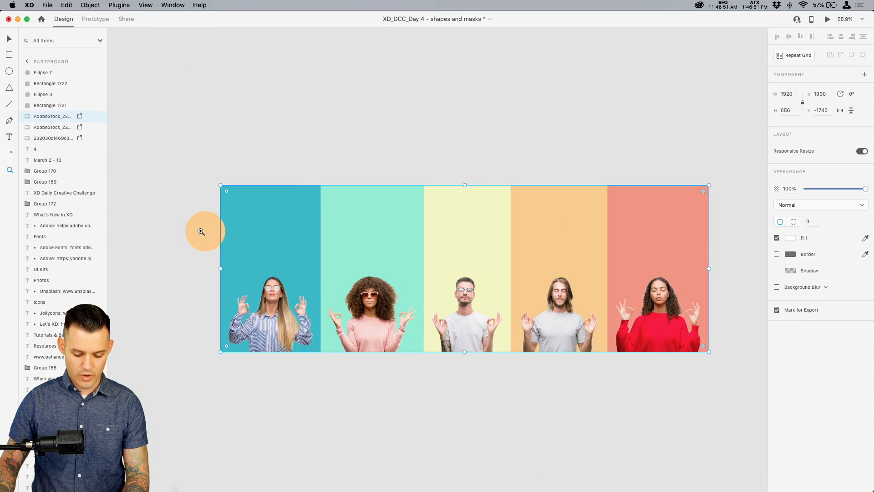
- Place the copied orange circle over the long-haired man's head at X 3243, Y -1388 and mask the duplicated photo with it
{"action": "key", "text": "v"}
{"action": "left_click_drag", "start_coordinate": [200, 231], "coordinate": [556, 290]}
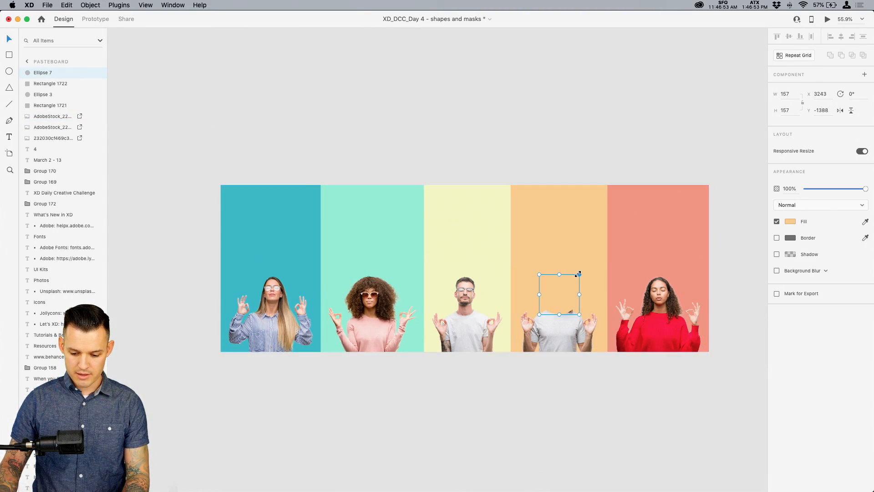
{"action": "left_click", "coordinate": [587, 239]}
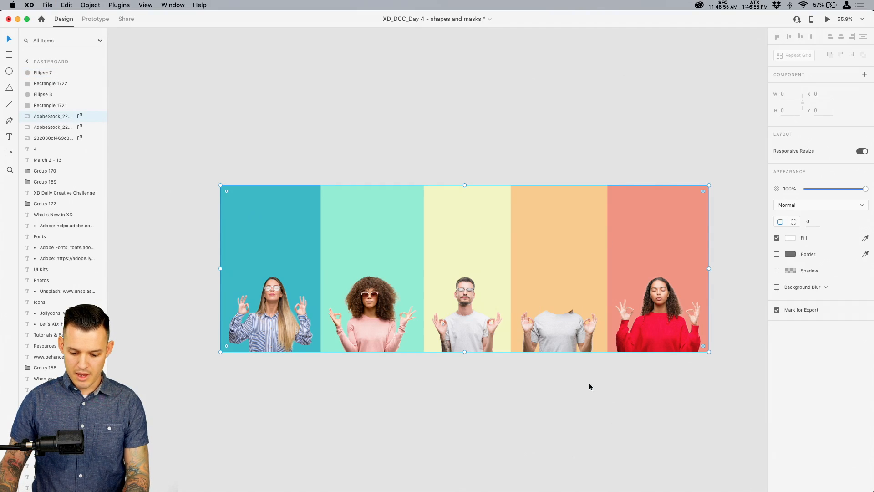
{"action": "left_click", "coordinate": [557, 282], "text": "shift"}
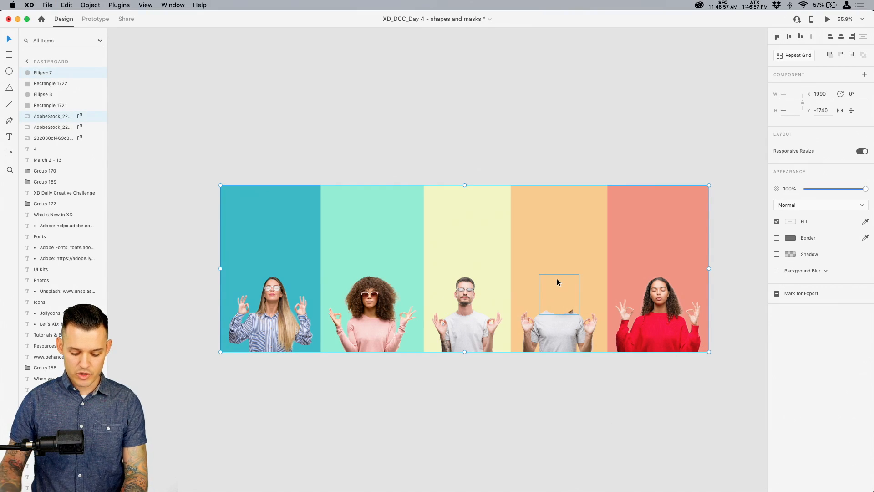
{"action": "key", "text": "super+shift+m"}
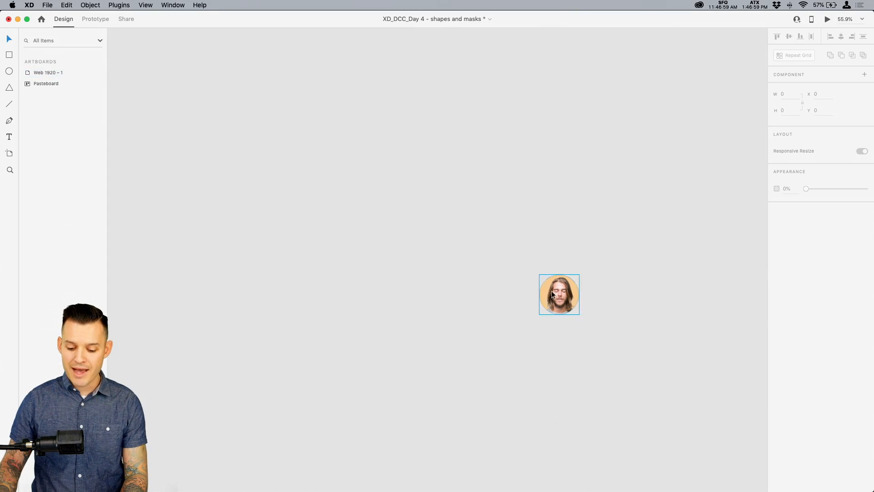
- Open the new mask group to examine how the photo sits behind its circle, and leave the group
{"action": "double_click", "coordinate": [550, 290]}
{"action": "key", "text": "super+equal"}
{"action": "key", "text": "super+equal"}
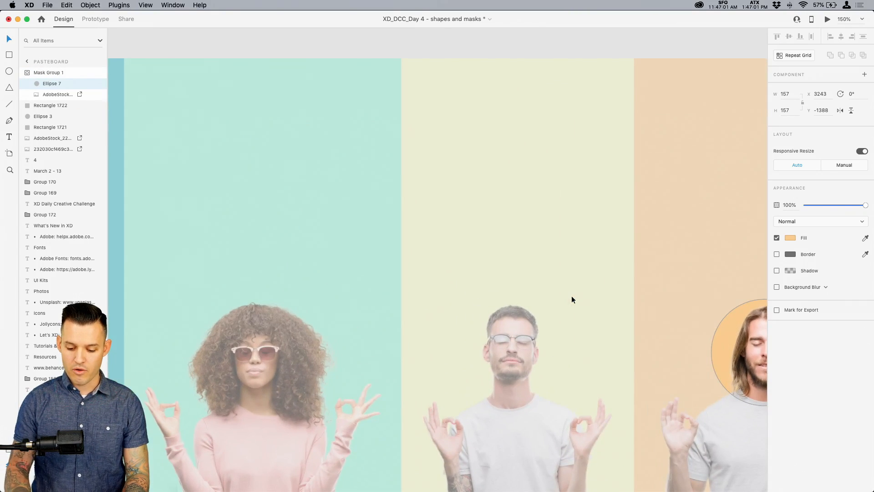
{"action": "left_click_drag", "start_coordinate": [572, 296], "coordinate": [333, 231]}
{"action": "left_click", "coordinate": [501, 425]}
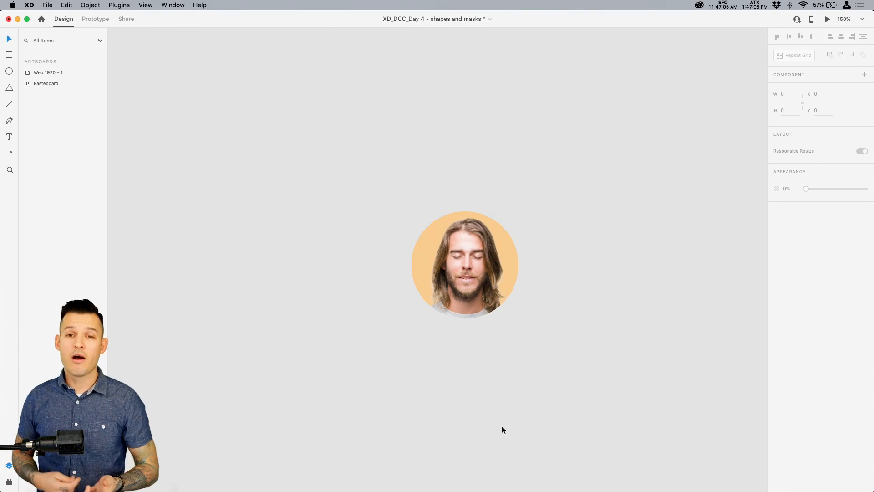
- Enter the circular mask group and select the photo inside it
{"action": "left_click", "coordinate": [468, 265]}
{"action": "key", "text": "super+minus"}
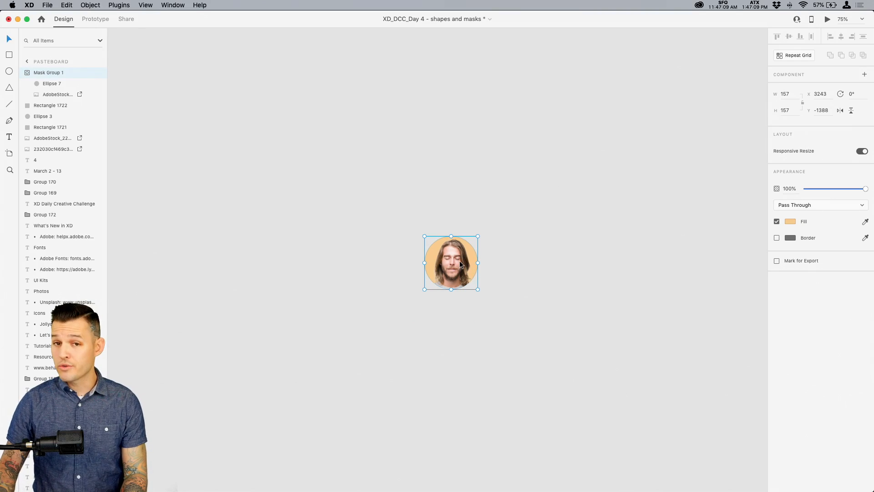
{"action": "double_click", "coordinate": [453, 263]}
{"action": "left_click", "coordinate": [533, 182]}
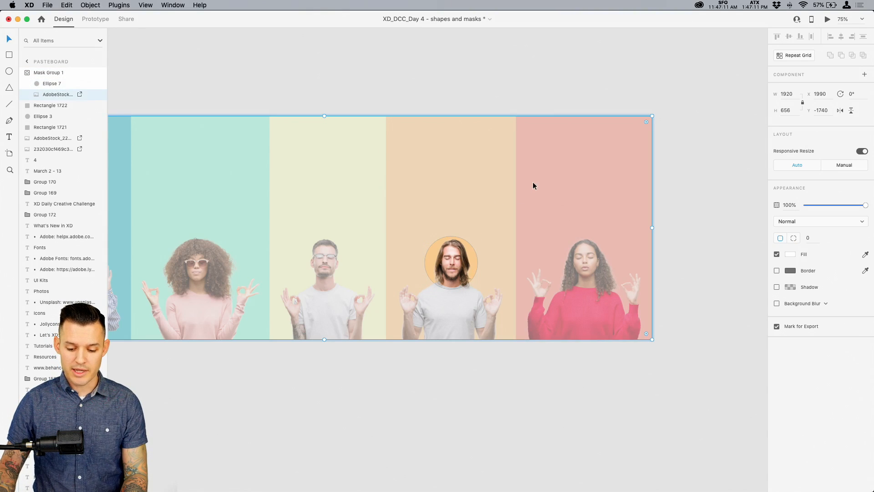
- Try framing the woman in red inside the circular mask, and shift the photo back to the long-haired man
{"action": "left_click_drag", "start_coordinate": [492, 187], "coordinate": [394, 190]}
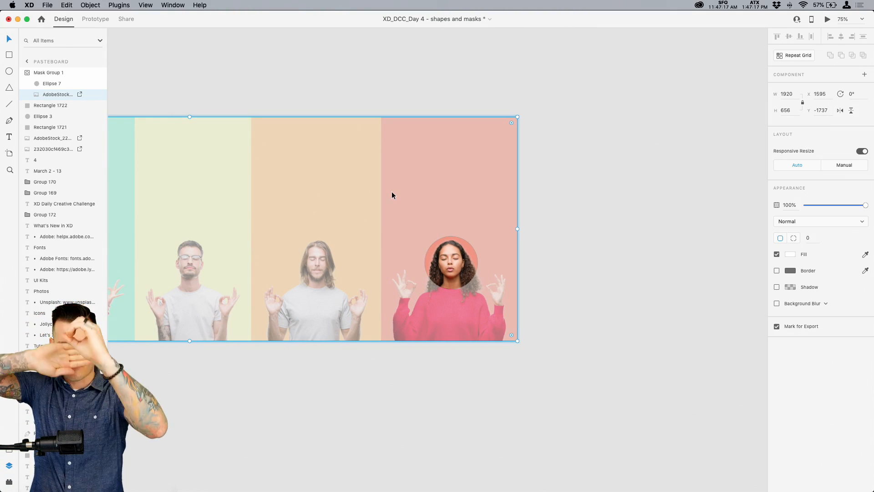
{"action": "left_click_drag", "start_coordinate": [423, 204], "coordinate": [488, 198]}
{"action": "left_click_drag", "start_coordinate": [371, 202], "coordinate": [441, 206]}
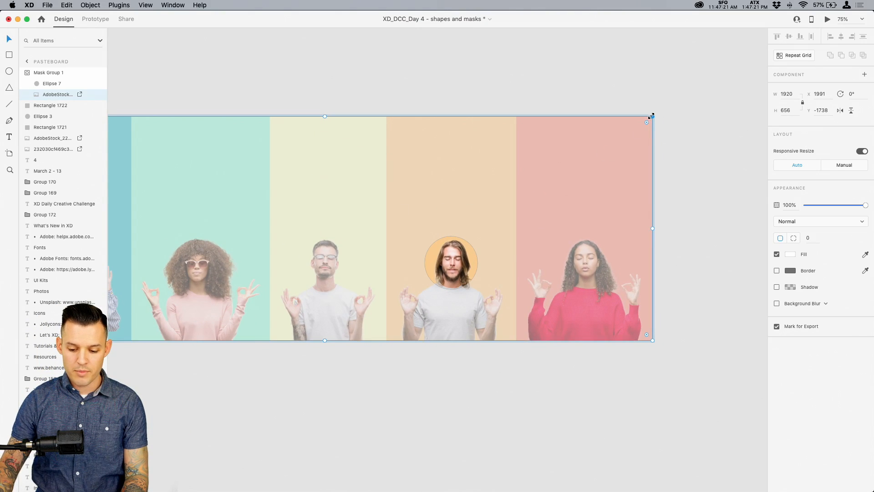
- Scale the masked photo to 851 × 291 and position it at X 2733, Y -1522 to frame the long-haired man's upper body
{"action": "left_click_drag", "start_coordinate": [650, 116], "coordinate": [286, 240]}
{"action": "left_click_drag", "start_coordinate": [199, 302], "coordinate": [451, 253]}
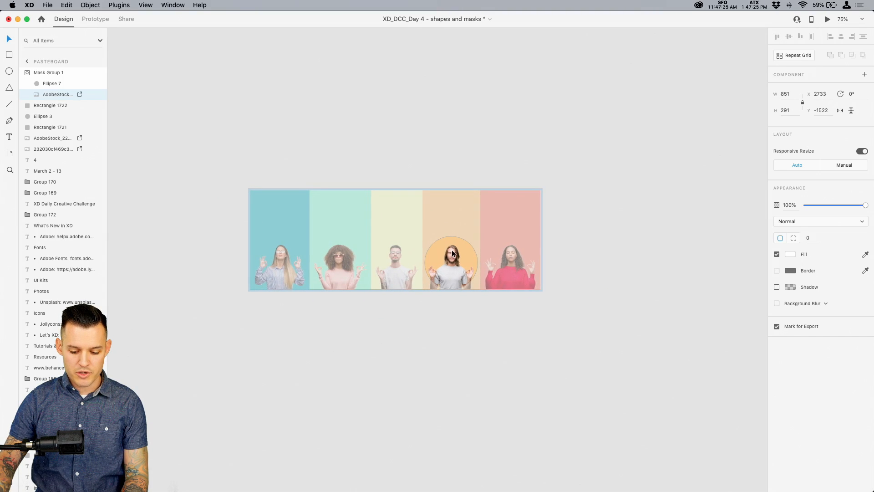
{"action": "left_click", "coordinate": [633, 194]}
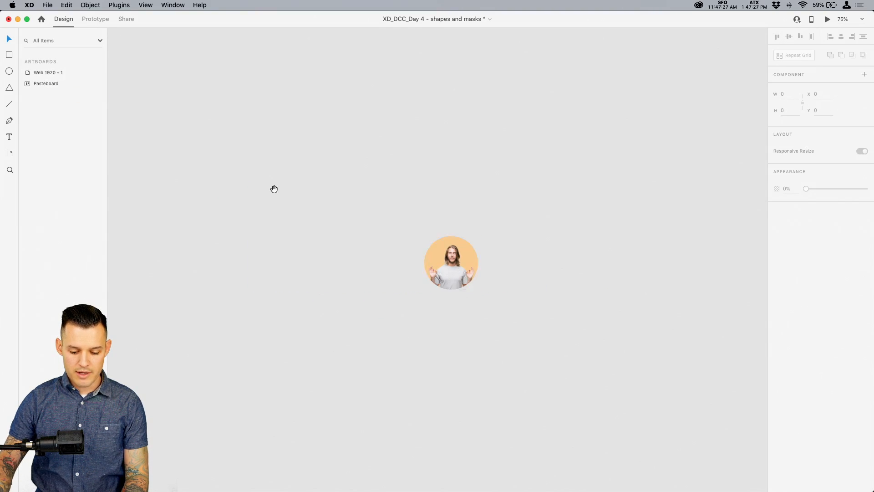
- Move the masked portrait circle onto the artboard, exactly over the plain orange circle at X 1378, Y 165
{"action": "left_click_drag", "start_coordinate": [274, 189], "coordinate": [447, 258]}
{"action": "left_click_drag", "start_coordinate": [607, 314], "coordinate": [495, 255]}
{"action": "key", "text": "super+minus"}
{"action": "key", "text": "super+minus"}
{"action": "left_click_drag", "start_coordinate": [552, 266], "coordinate": [272, 229]}
{"action": "key", "text": "z"}
{"action": "left_click_drag", "start_coordinate": [411, 161], "coordinate": [425, 299]}
{"action": "key", "text": "v"}
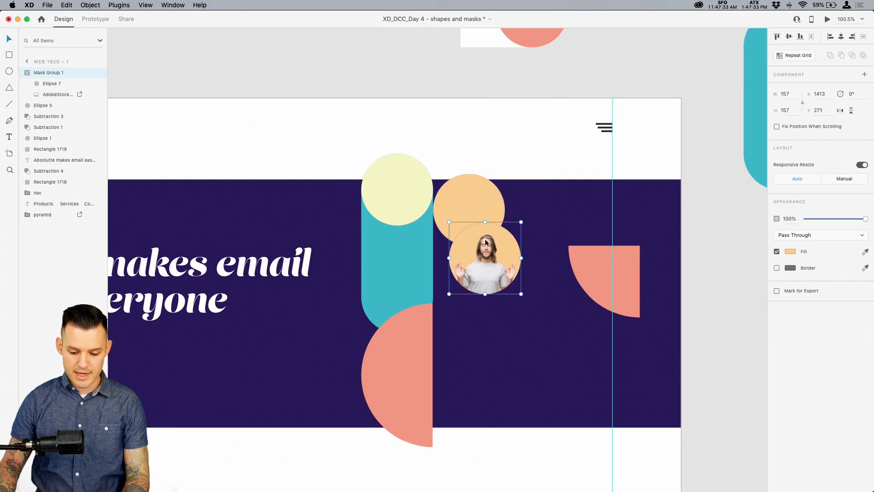
{"action": "left_click_drag", "start_coordinate": [492, 260], "coordinate": [476, 209]}
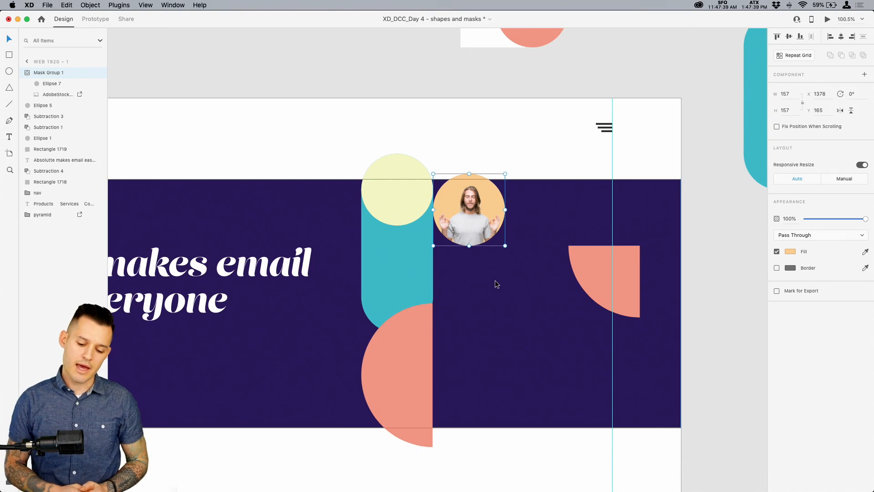
- Replace the word "easy" in the hero headline with "zen like"
{"action": "left_click", "coordinate": [703, 243]}
{"action": "key", "text": "super+minus"}
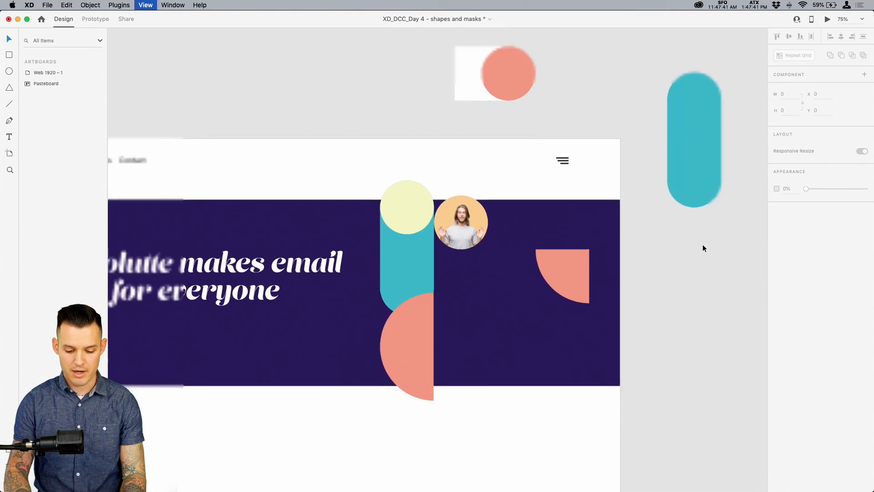
{"action": "key", "text": "space"}
{"action": "left_click_drag", "start_coordinate": [271, 315], "coordinate": [447, 296]}
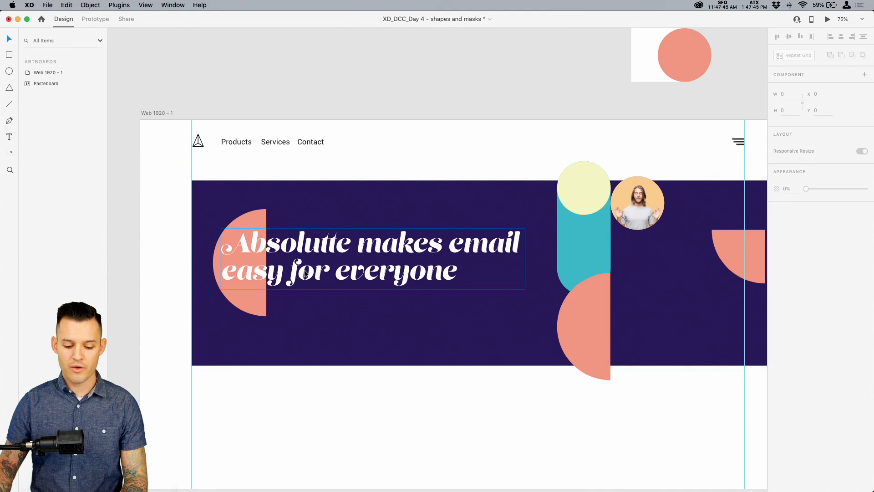
{"action": "left_click", "coordinate": [238, 272]}
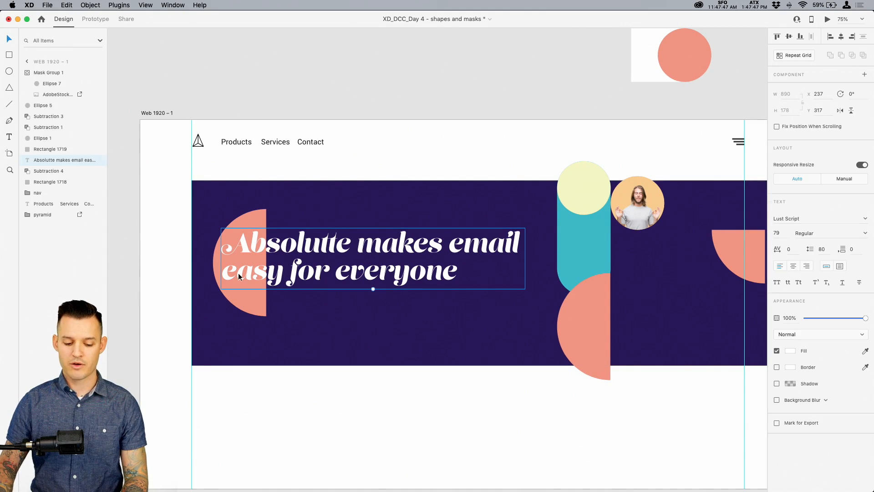
{"action": "double_click", "coordinate": [238, 272]}
{"action": "double_click", "coordinate": [239, 272]}
{"action": "type", "text": "zen like"}
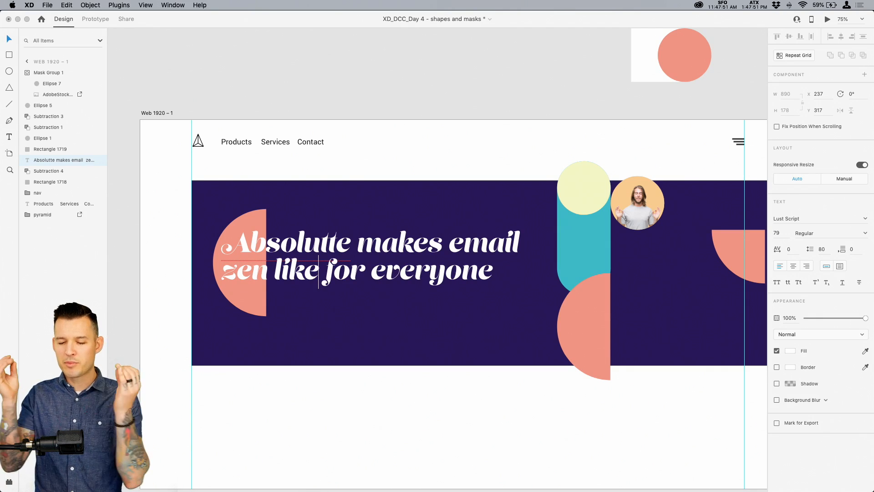
{"action": "key", "text": "Escape"}
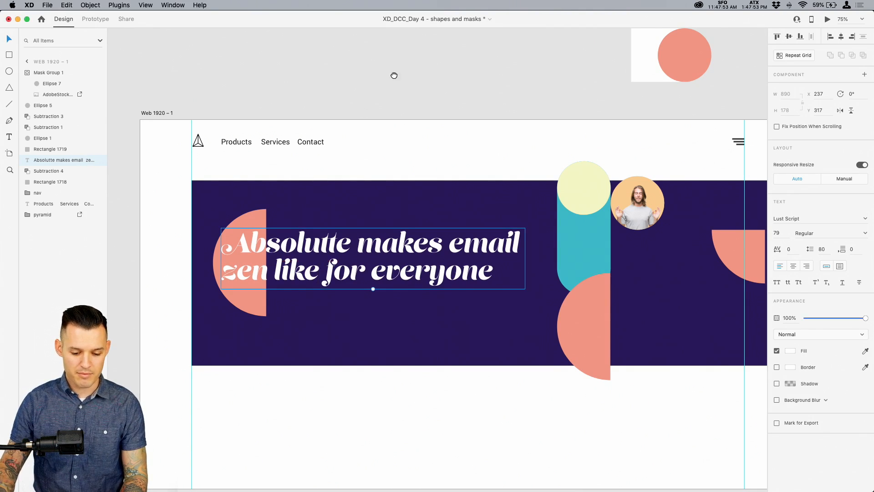
- Fill the half-circle behind the headline with the palette's mint green #96EED6
{"action": "scroll", "coordinate": [318, 145], "scroll_direction": "right", "scroll_amount": 1}
{"action": "double_click", "coordinate": [249, 214]}
{"action": "left_click", "coordinate": [791, 237]}
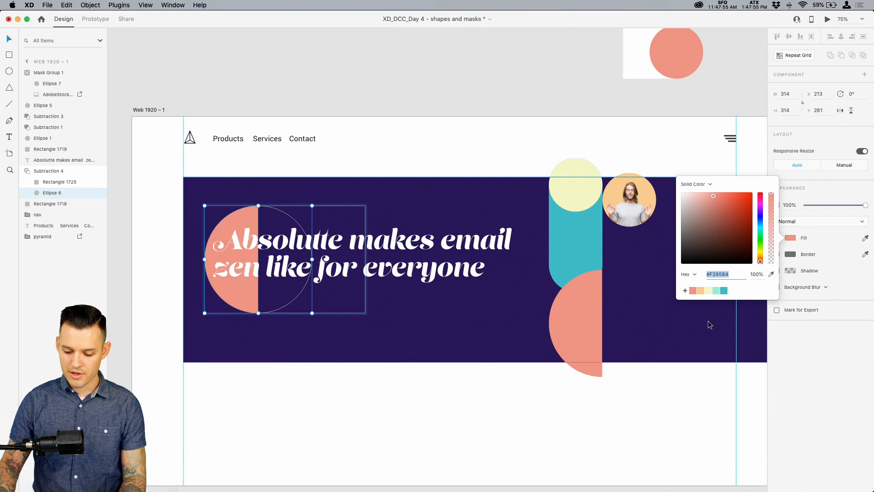
{"action": "left_click", "coordinate": [708, 291]}
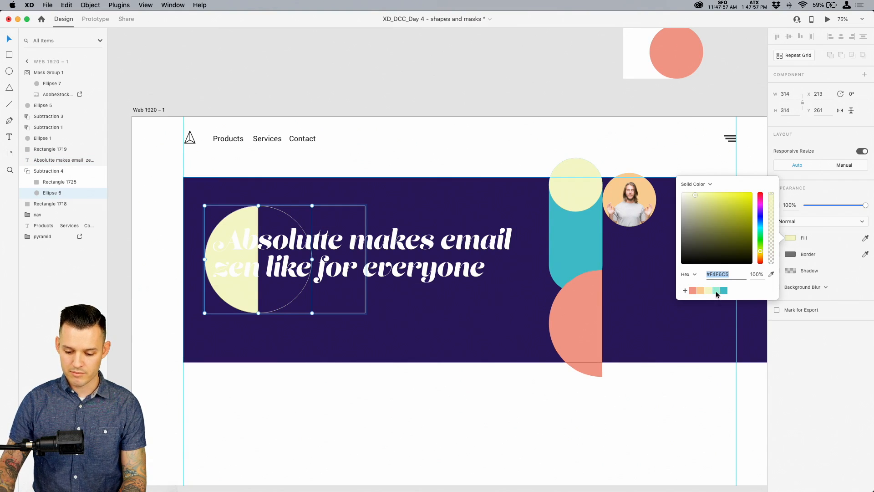
{"action": "left_click", "coordinate": [724, 290]}
{"action": "left_click", "coordinate": [718, 289]}
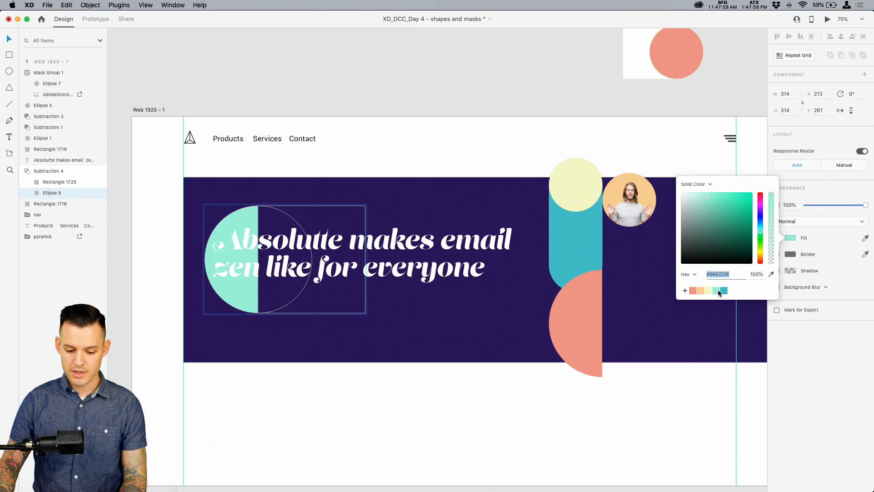
{"action": "left_click", "coordinate": [581, 97]}
- Move the mint half-circle down and slightly left so its top overlaps the start of the headline's second line
{"action": "left_click_drag", "start_coordinate": [239, 306], "coordinate": [240, 351]}
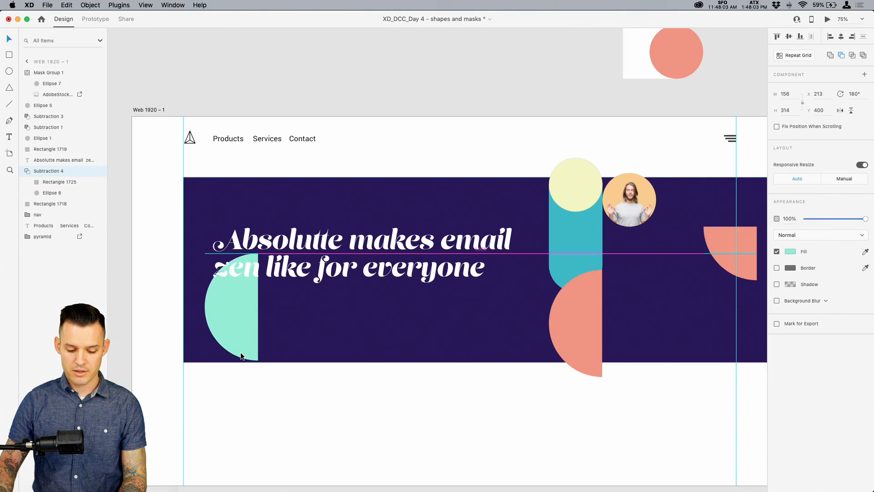
{"action": "left_click_drag", "start_coordinate": [235, 313], "coordinate": [227, 299]}
{"action": "left_click", "coordinate": [366, 77]}
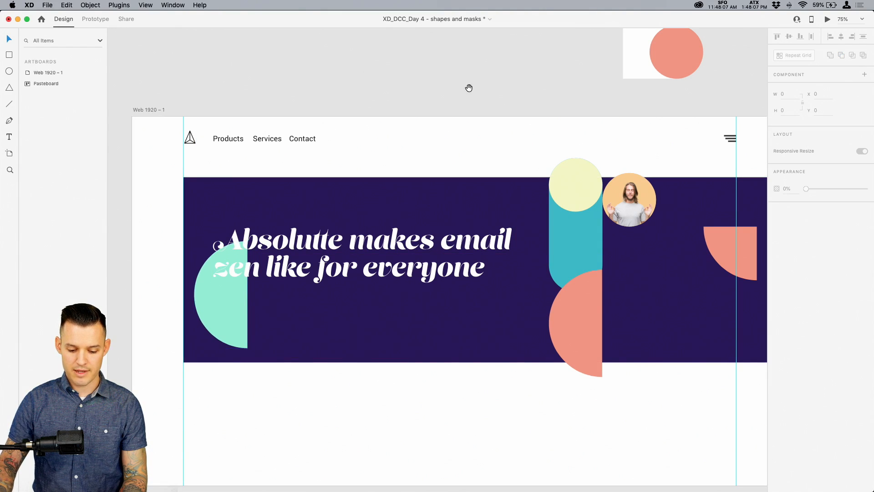
- Move the masked portrait circle beside the plain orange circle, to X 1535, Y 165
{"action": "left_click_drag", "start_coordinate": [553, 123], "coordinate": [276, 139]}
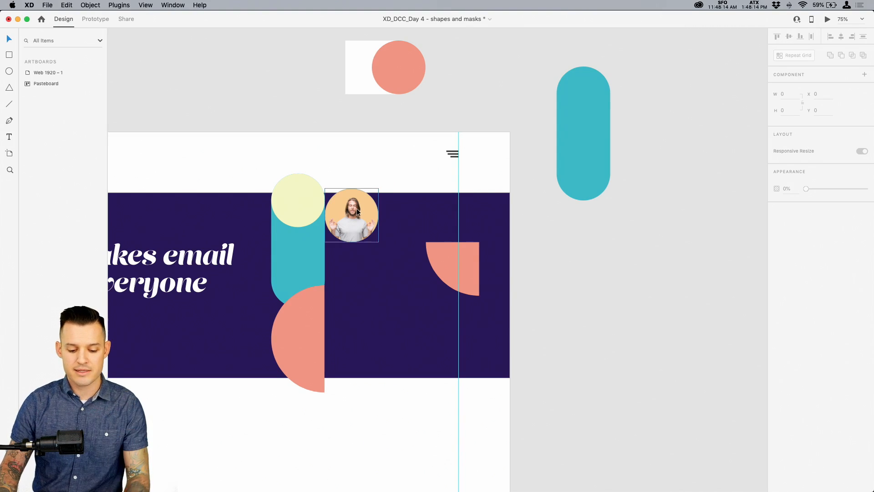
{"action": "left_click_drag", "start_coordinate": [354, 209], "coordinate": [488, 219]}
{"action": "key", "text": "super+plus"}
- Try a drop shadow on the pale yellow circle and remove it, and select the masked portrait to compare its appearance options
{"action": "left_click", "coordinate": [273, 141]}
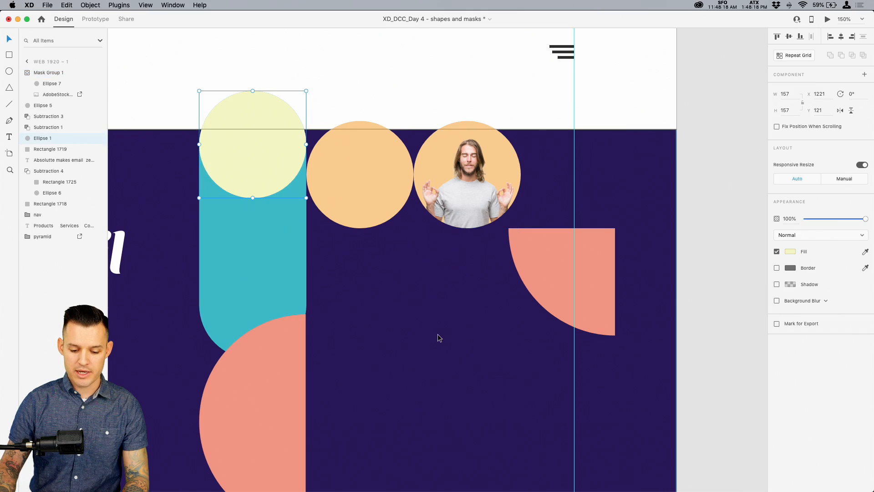
{"action": "left_click", "coordinate": [777, 284]}
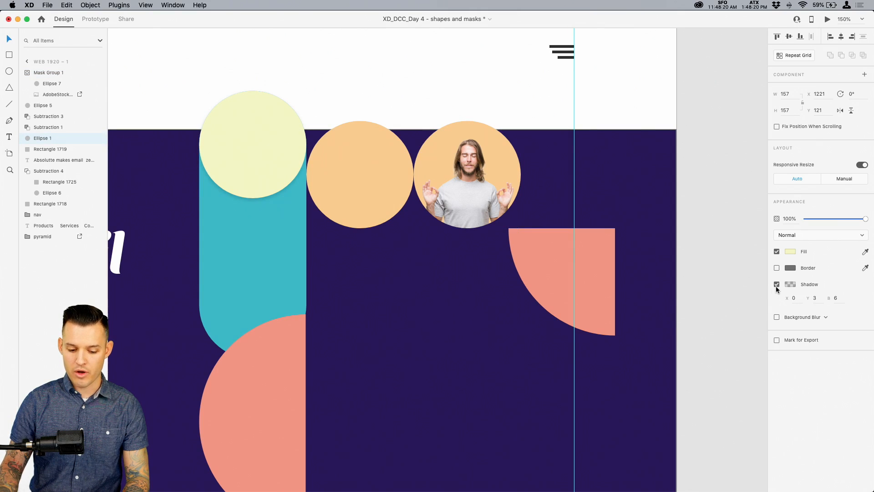
{"action": "left_click", "coordinate": [777, 286]}
{"action": "left_click", "coordinate": [478, 176]}
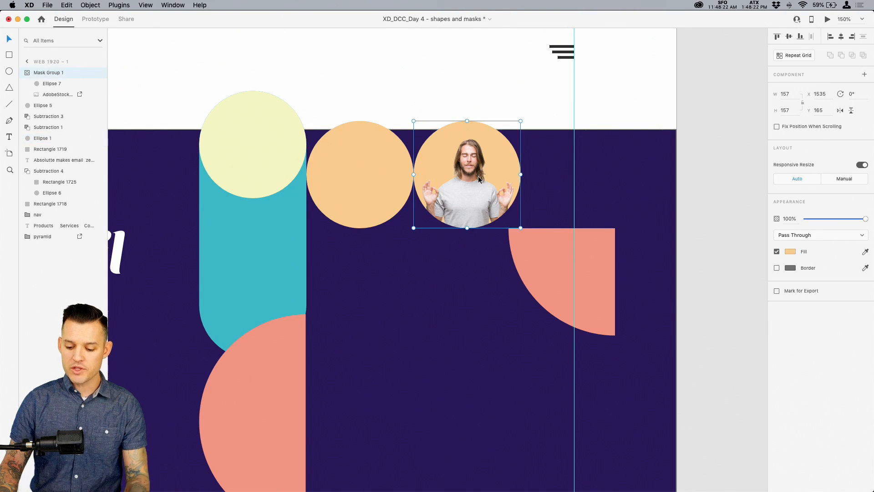
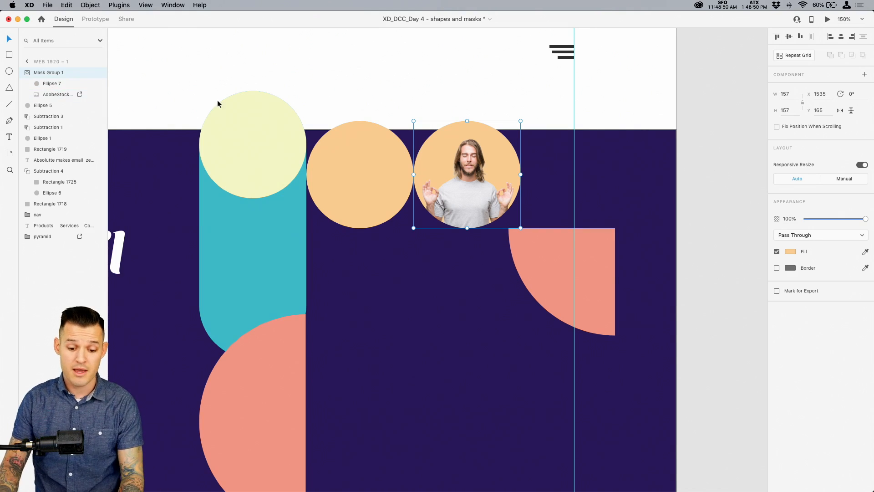
- Turn on the plain orange circle's shadow and place the masked portrait exactly over it at X 1378, Y 165
{"action": "left_click", "coordinate": [453, 116]}
{"action": "left_click_drag", "start_coordinate": [472, 177], "coordinate": [448, 178]}
{"action": "left_click", "coordinate": [348, 177]}
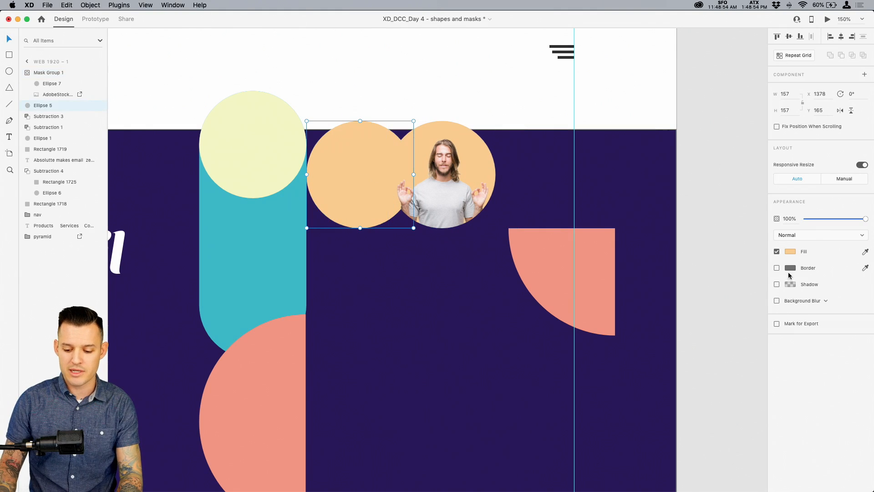
{"action": "left_click", "coordinate": [776, 284]}
{"action": "left_click", "coordinate": [469, 169]}
{"action": "left_click_drag", "start_coordinate": [469, 169], "coordinate": [387, 170]}
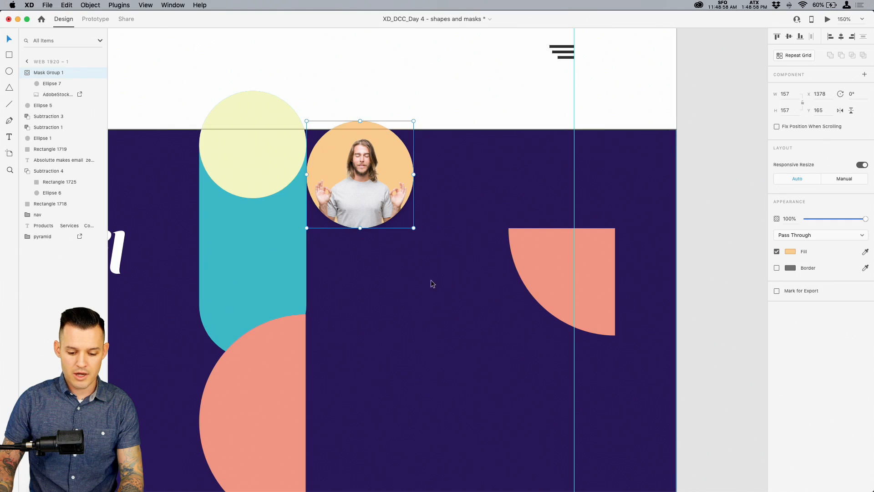
- Set the shadow of the orange circle behind the portrait to Y offset 63, blur 36 and 27% opacity
{"action": "left_click", "coordinate": [28, 76]}
{"action": "left_click", "coordinate": [39, 84]}
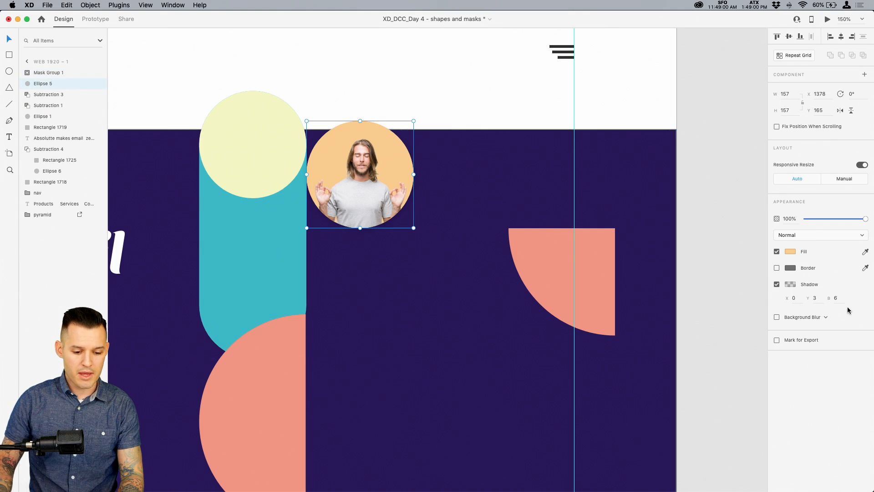
{"action": "type", "text": "26"}
{"action": "key", "text": "Return"}
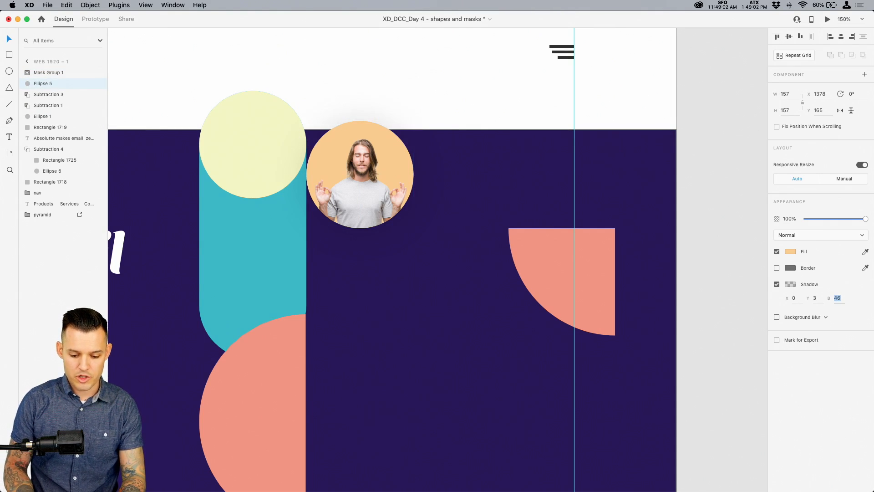
{"action": "left_click", "coordinate": [822, 297]}
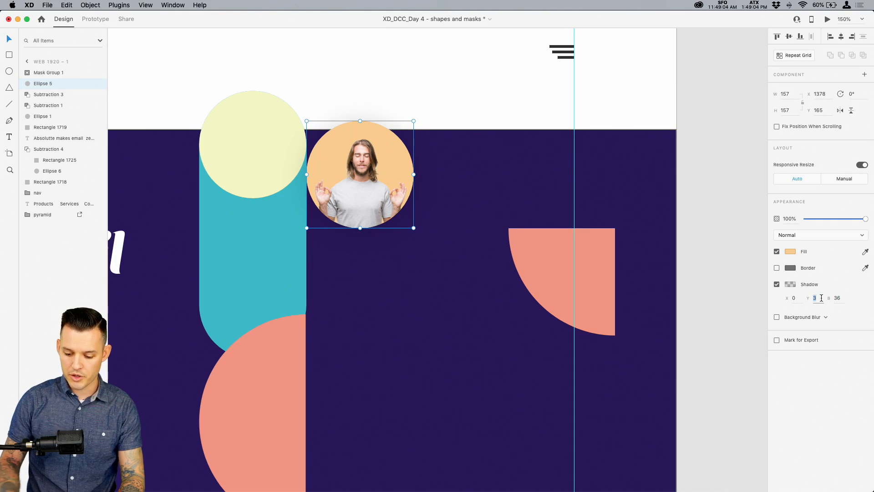
{"action": "type", "text": "23"}
{"action": "key", "text": "Return"}
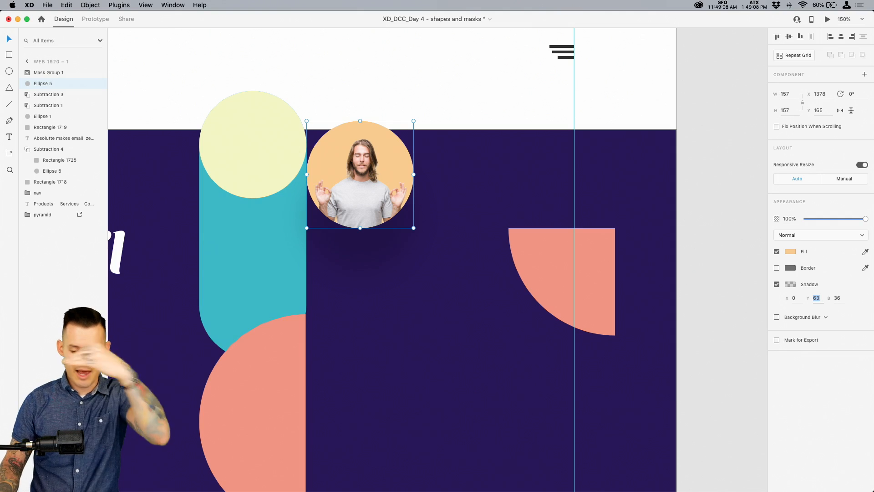
{"action": "left_click", "coordinate": [790, 285]}
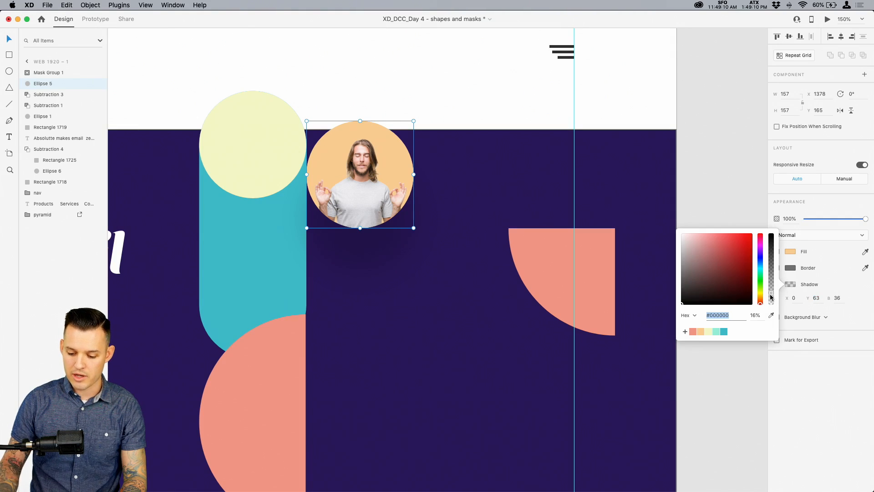
{"action": "left_click_drag", "start_coordinate": [771, 297], "coordinate": [775, 289]}
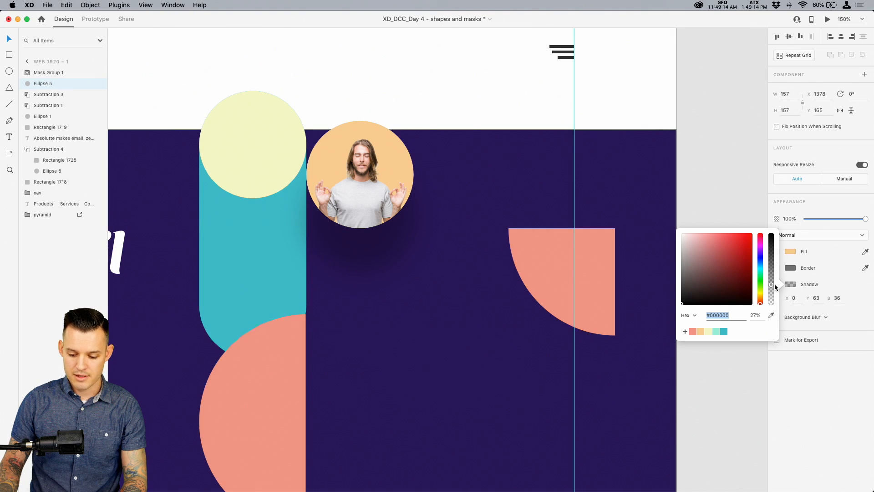
{"action": "left_click", "coordinate": [742, 199]}
- Move the teal pill from the pasteboard to X 1377, Y 283 under the portrait and layer it behind the orange circle
{"action": "key", "text": "super+minus"}
{"action": "key", "text": "super+minus"}
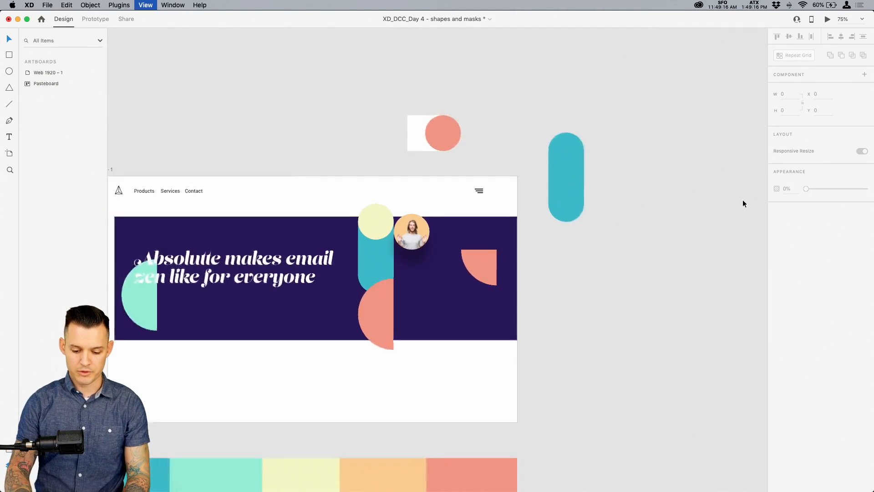
{"action": "scroll", "coordinate": [654, 273], "scroll_direction": "left", "scroll_amount": 5}
{"action": "left_click", "coordinate": [680, 114]}
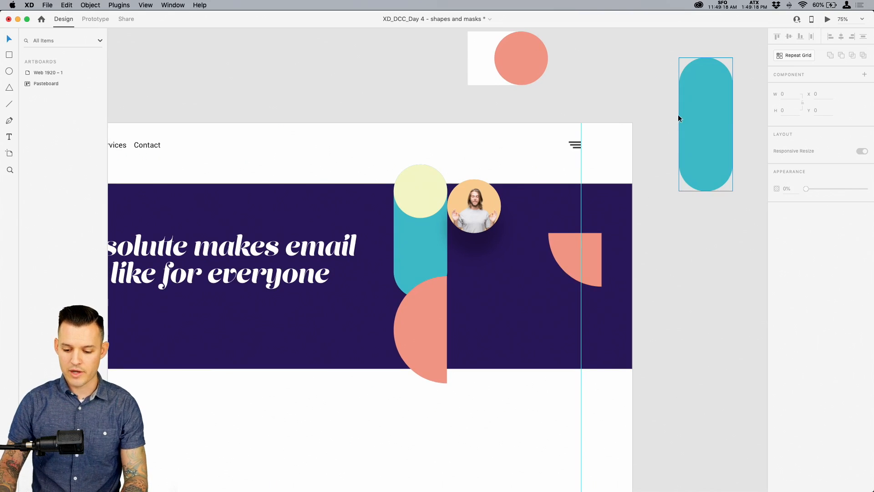
{"action": "left_click_drag", "start_coordinate": [706, 106], "coordinate": [474, 264]}
{"action": "key", "text": "super+bracketleft"}
{"action": "key", "text": "super+bracketleft"}
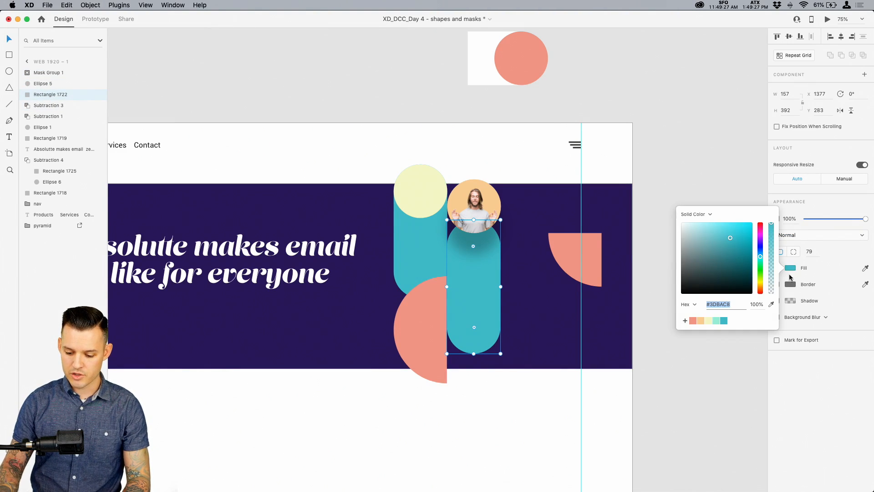
- Fill the pill under the portrait with the palette's mint green #96EED6
{"action": "left_click", "coordinate": [793, 268]}
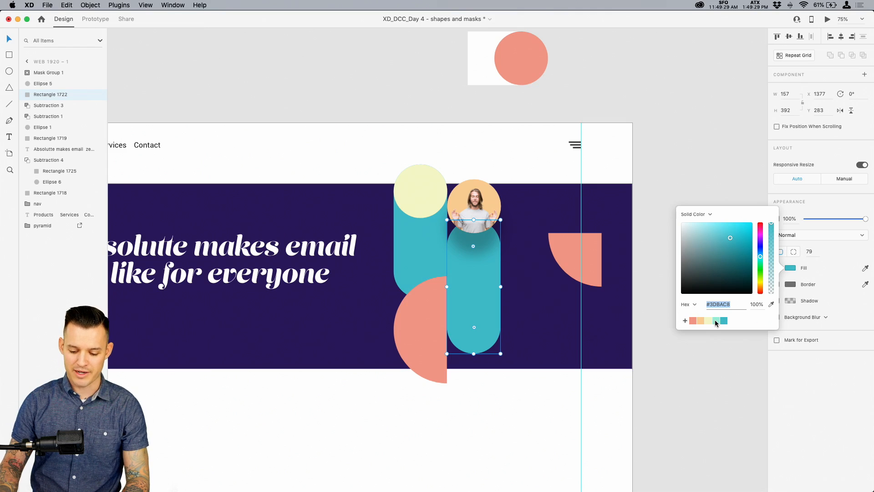
{"action": "left_click", "coordinate": [715, 320]}
{"action": "left_click", "coordinate": [679, 161]}
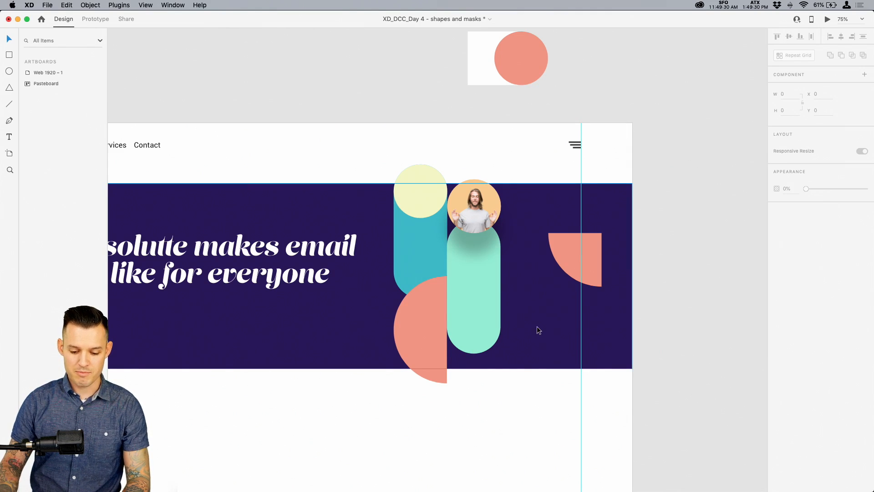
- Try the palette's teal and mint fills on the quarter-circle, and set it back to coral
{"action": "scroll", "coordinate": [648, 259], "scroll_direction": "down", "scroll_amount": 3}
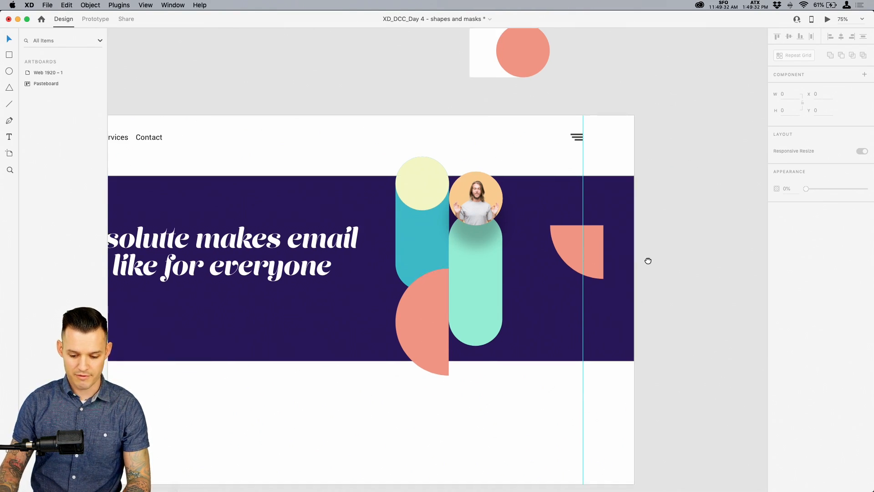
{"action": "left_click", "coordinate": [561, 223]}
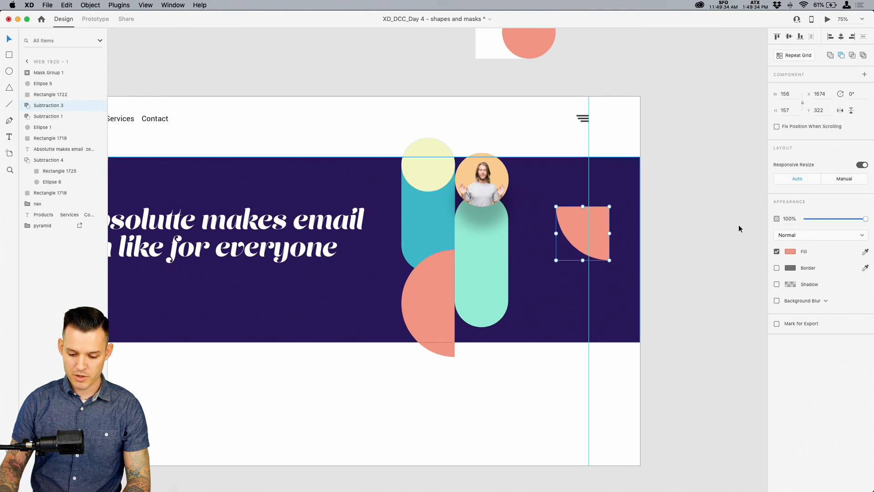
{"action": "left_click", "coordinate": [790, 252]}
{"action": "left_click", "coordinate": [724, 304]}
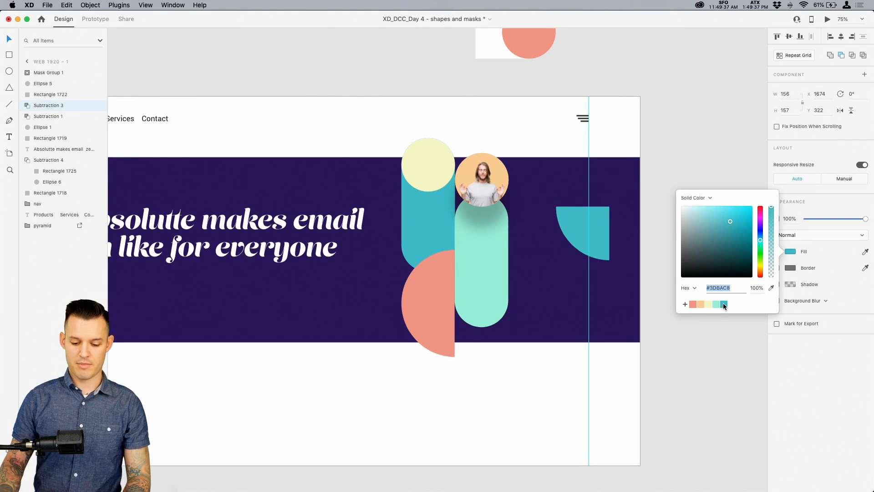
{"action": "left_click", "coordinate": [715, 304]}
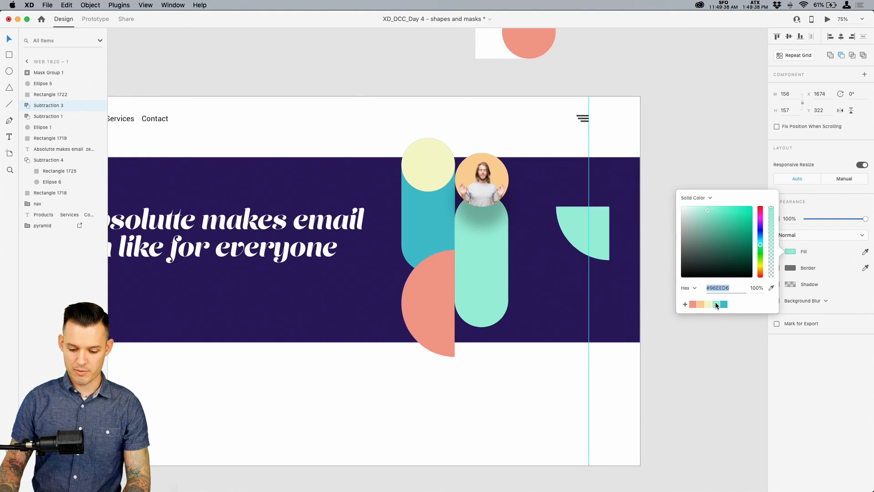
{"action": "left_click", "coordinate": [692, 304]}
- Move the coral quarter-circle behind the portrait's upper right to X 1478, Y 103 and enlarge it to 256 × 258
{"action": "left_click_drag", "start_coordinate": [579, 220], "coordinate": [511, 152]}
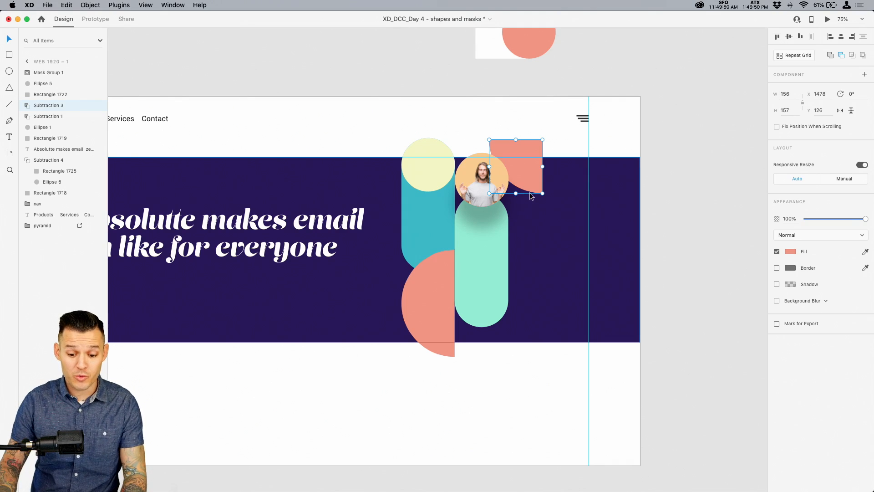
{"action": "left_click_drag", "start_coordinate": [542, 193], "coordinate": [576, 227]}
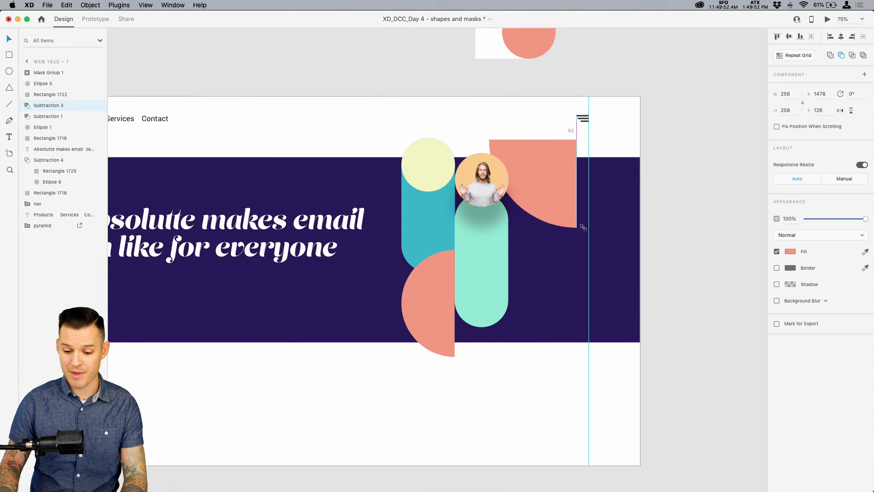
{"action": "left_click_drag", "start_coordinate": [560, 195], "coordinate": [561, 187]}
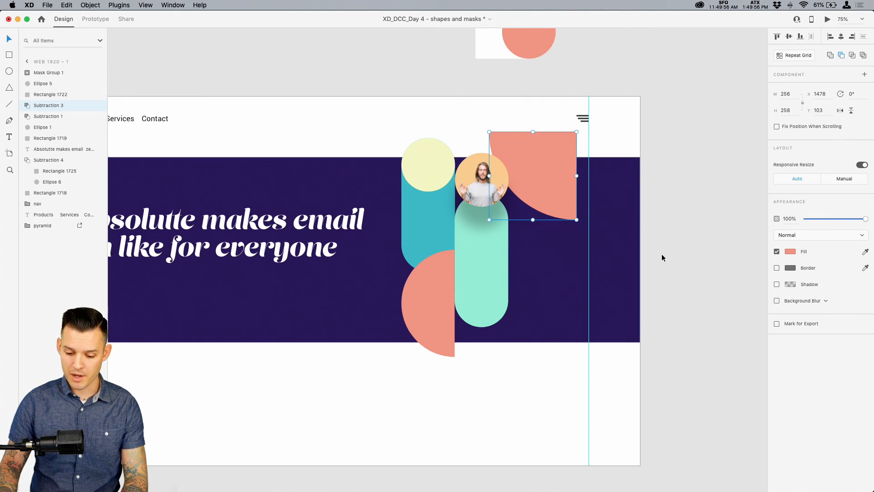
{"action": "left_click", "coordinate": [678, 234]}
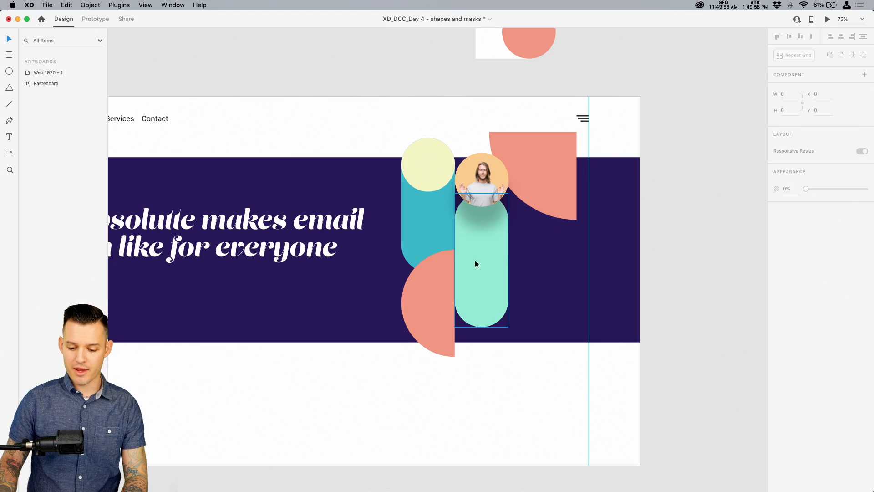
- Duplicate the pale yellow circle beside the mint pill at X 1534, Y 479 and bring the copy in front of the pill
{"action": "left_click", "coordinate": [428, 166]}
{"action": "left_click_drag", "start_coordinate": [427, 166], "coordinate": [535, 288], "text": "alt"}
{"action": "key", "text": "super+bracketright"}
{"action": "key", "text": "super+bracketright"}
{"action": "key", "text": "super+bracketright"}
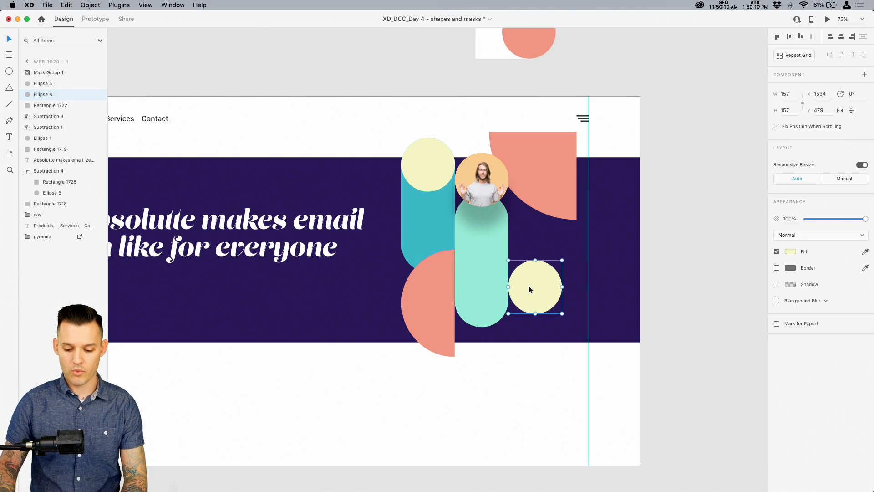
- Duplicate the mint half-circle from behind the headline to X 1528, Y 278, below the coral quarter-circle
{"action": "left_click", "coordinate": [442, 314]}
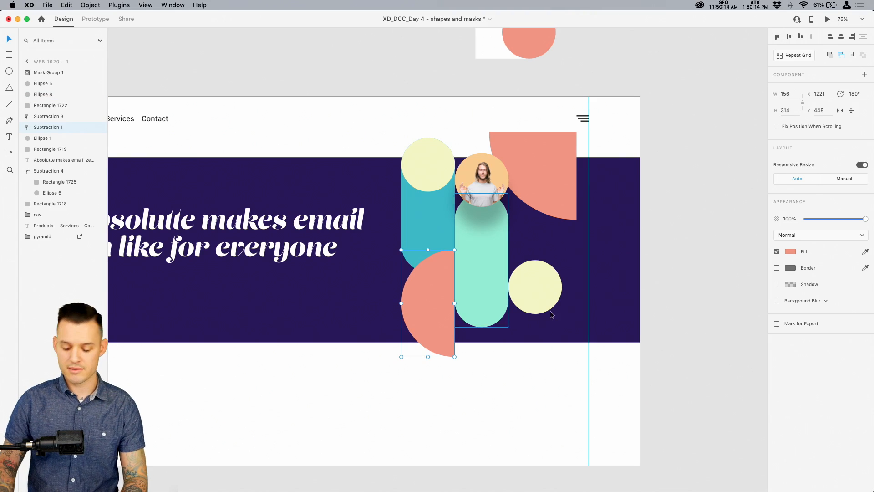
{"action": "left_click", "coordinate": [708, 256]}
{"action": "key", "text": "super+minus"}
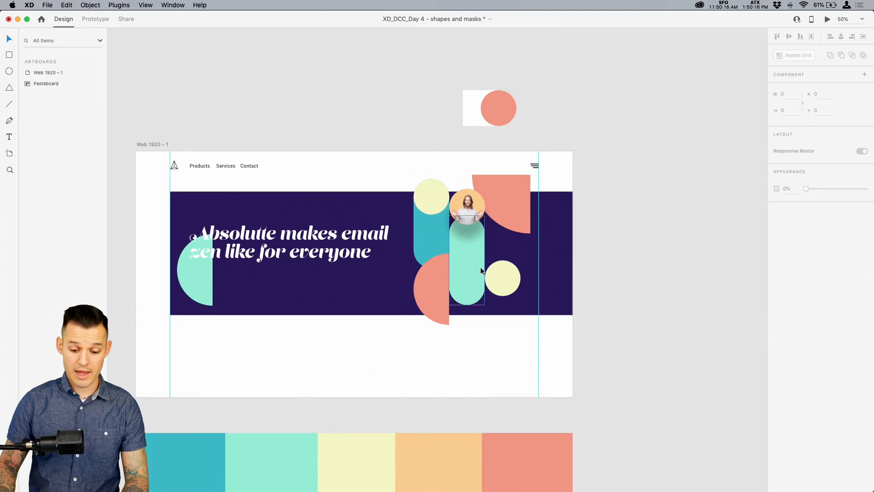
{"action": "left_click", "coordinate": [468, 275]}
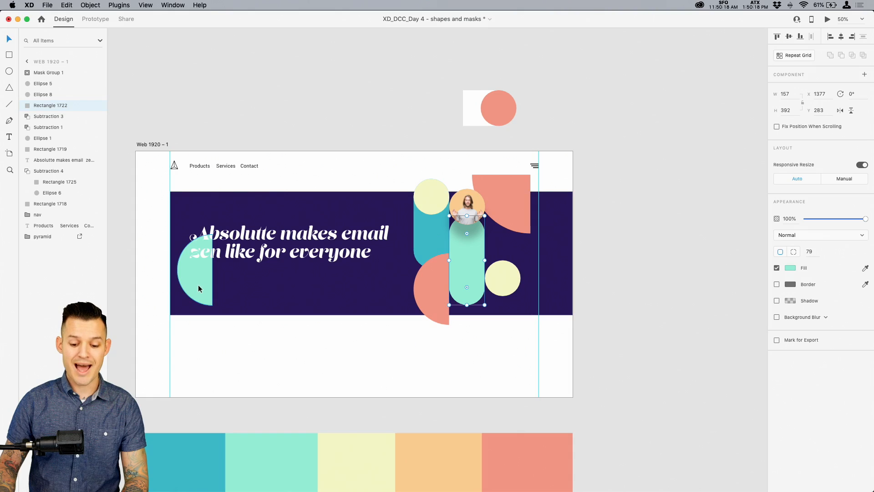
{"action": "left_click_drag", "start_coordinate": [198, 284], "coordinate": [503, 265]}
- Recolor the duplicated half-circle with a light sky blue fill
{"action": "left_click", "coordinate": [790, 251]}
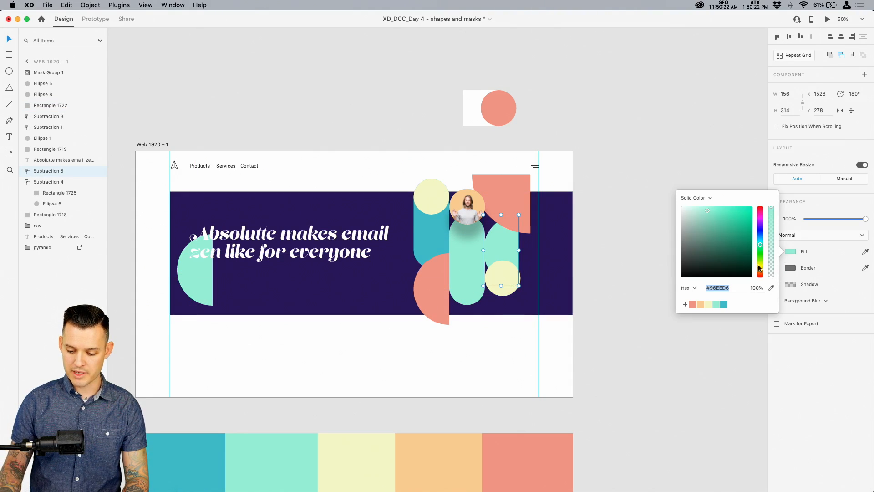
{"action": "left_click_drag", "start_coordinate": [760, 237], "coordinate": [711, 209]}
{"action": "left_click", "coordinate": [630, 157]}
- Shift the duplicated pale yellow circle slightly down, and delete it
{"action": "scroll", "coordinate": [545, 220], "scroll_direction": "up", "scroll_amount": 5}
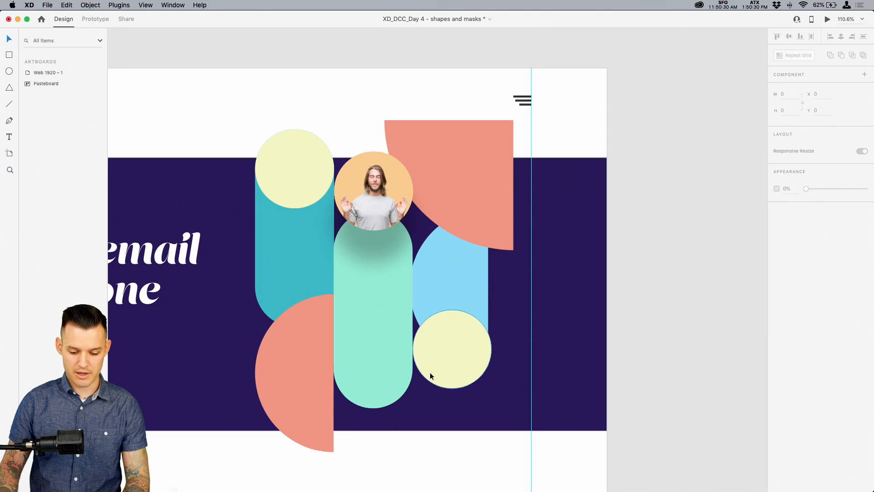
{"action": "left_click", "coordinate": [444, 369]}
{"action": "left_click_drag", "start_coordinate": [446, 364], "coordinate": [445, 365]}
{"action": "left_click", "coordinate": [386, 193]}
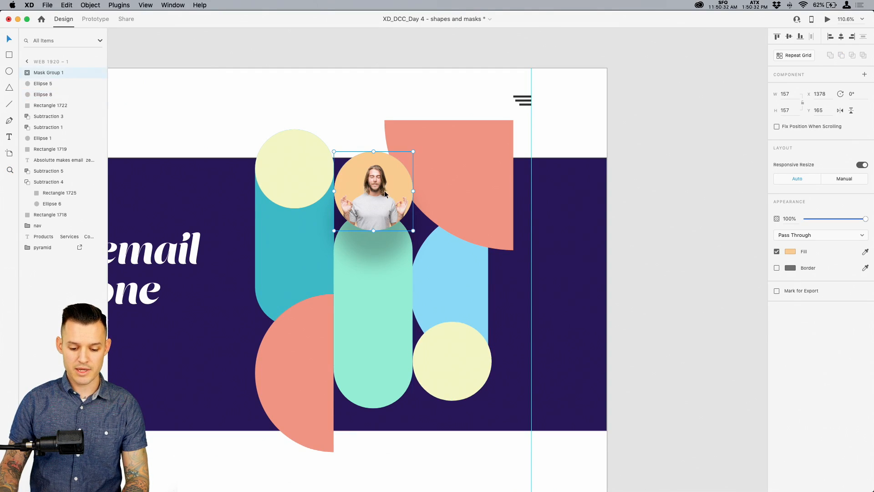
{"action": "left_click", "coordinate": [453, 374]}
{"action": "key", "text": "Delete"}
- Rename the layer of the orange circle behind the masked portrait to "shadow"
{"action": "left_click", "coordinate": [377, 203]}
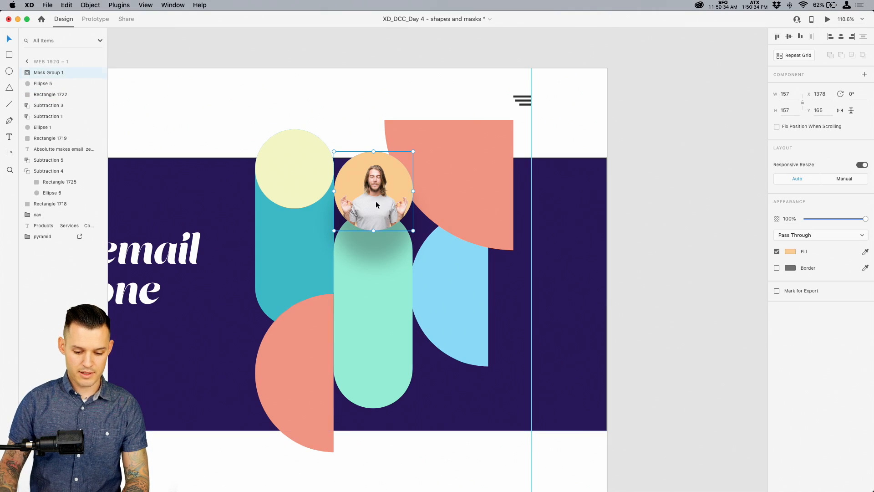
{"action": "left_click", "coordinate": [45, 86], "text": "shift"}
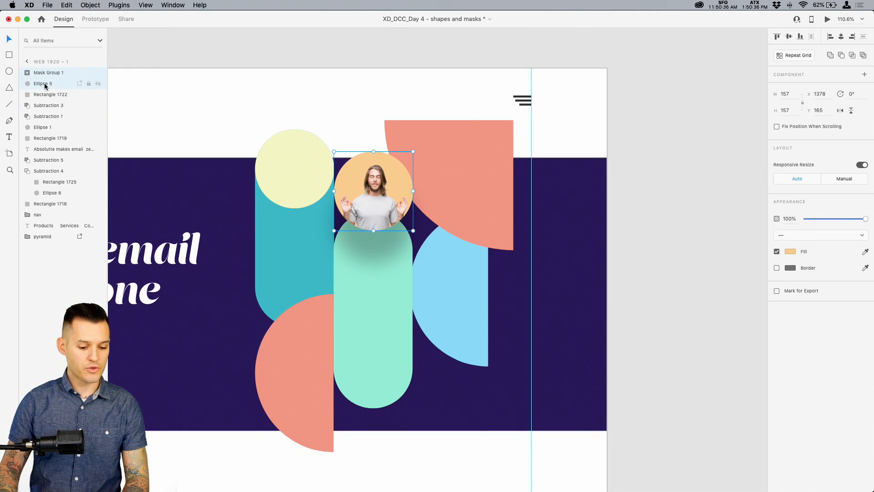
{"action": "left_click", "coordinate": [45, 84]}
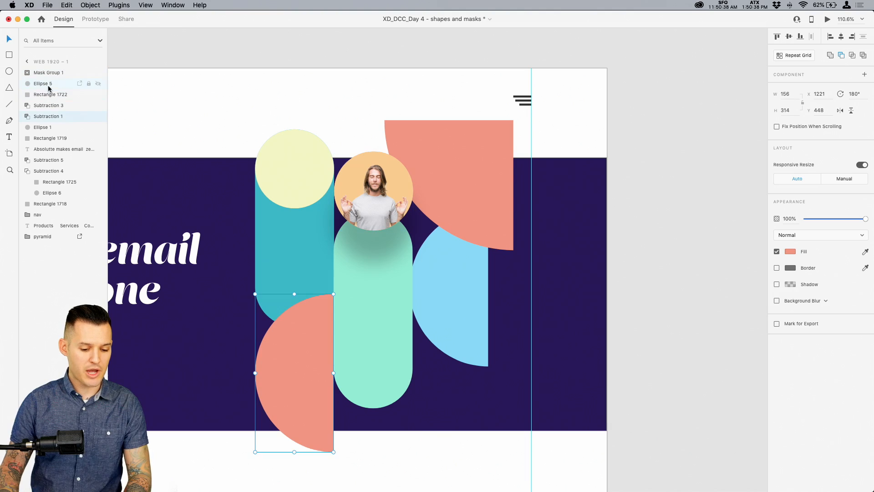
{"action": "double_click", "coordinate": [45, 83]}
{"action": "type", "text": "shadow"}
{"action": "key", "text": "Return"}
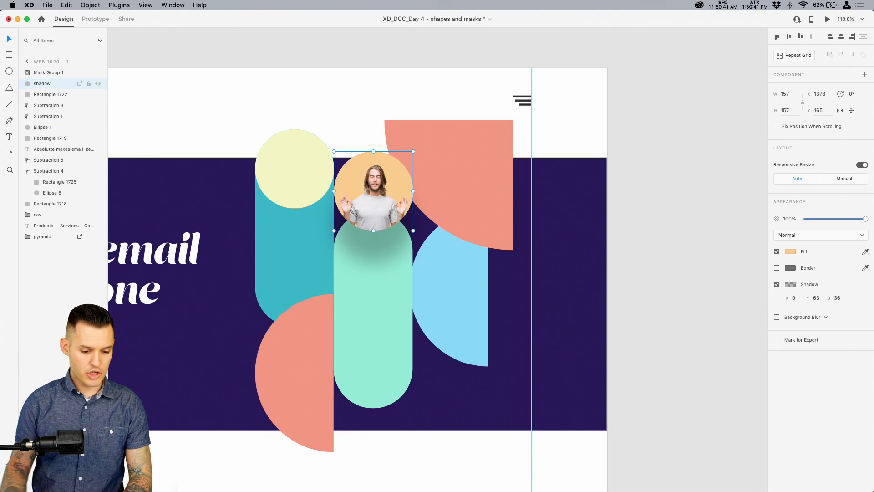
- Group the shadow circle with the masked portrait and duplicate the group to X 1535, Y 513, over the blue half-circle's lower end
{"action": "left_click", "coordinate": [49, 72], "text": "shift"}
{"action": "key", "text": "super+g"}
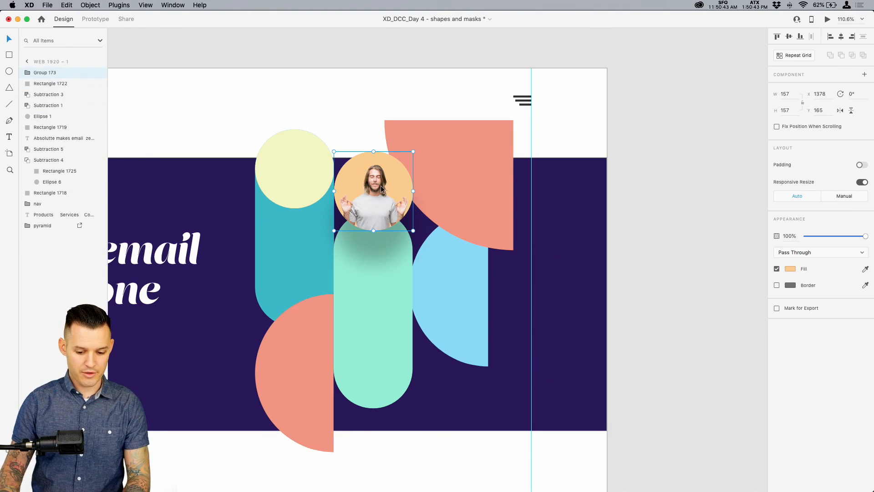
{"action": "left_click_drag", "start_coordinate": [381, 185], "coordinate": [460, 360]}
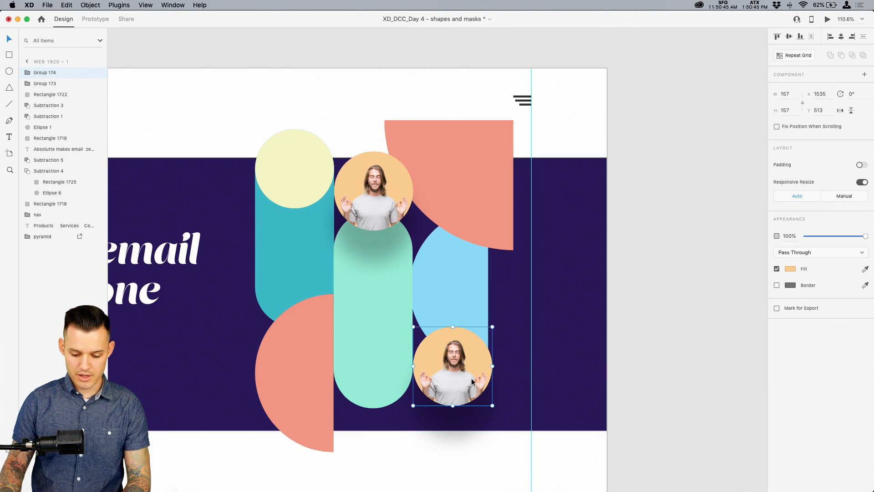
- Enlarge the duplicated portrait group to 235 × 235 and shift its masked photo to show the woman in the pink sweater
{"action": "scroll", "coordinate": [473, 392], "scroll_direction": "down", "scroll_amount": 5}
{"action": "left_click_drag", "start_coordinate": [486, 277], "coordinate": [525, 328]}
{"action": "double_click", "coordinate": [465, 248]}
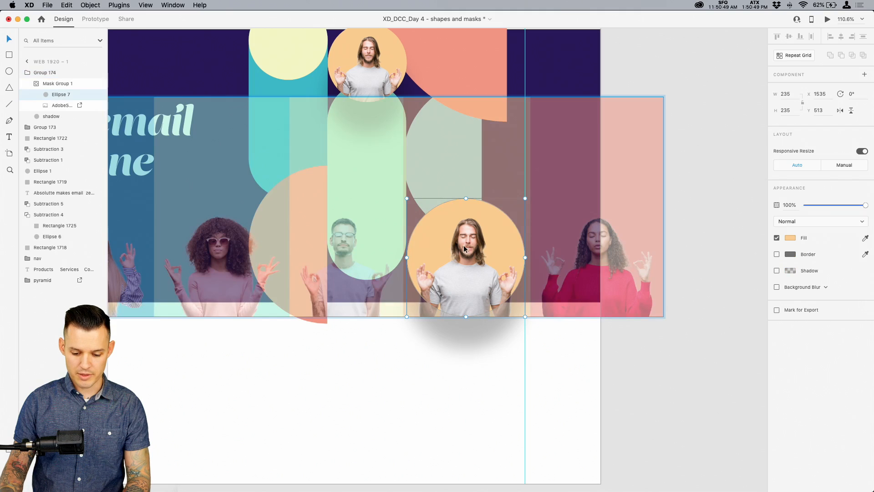
{"action": "left_click_drag", "start_coordinate": [457, 262], "coordinate": [704, 290]}
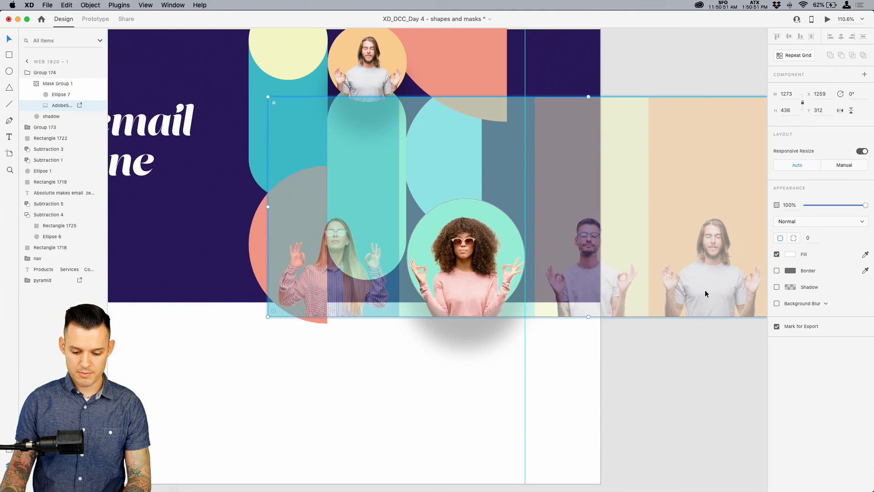
{"action": "left_click", "coordinate": [648, 394]}
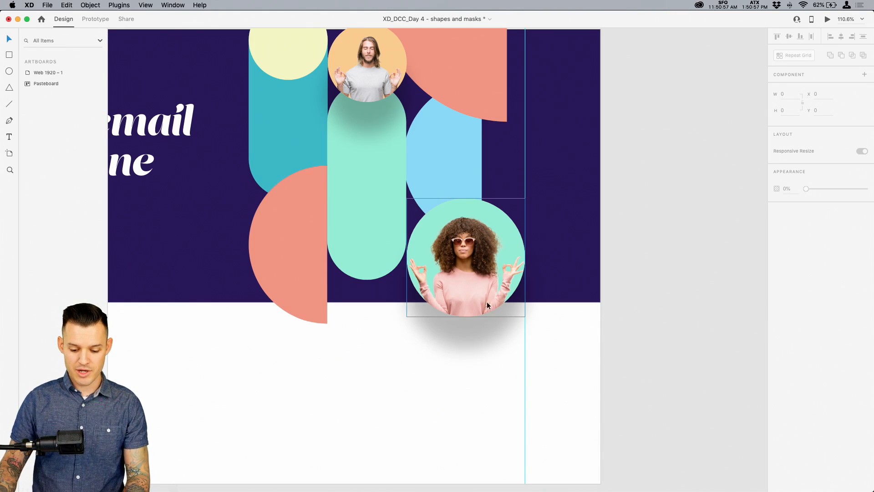
- Set the Y offset of the shadow circle behind the enlarged portrait to 33
{"action": "left_click", "coordinate": [476, 285]}
{"action": "left_click", "coordinate": [52, 116]}
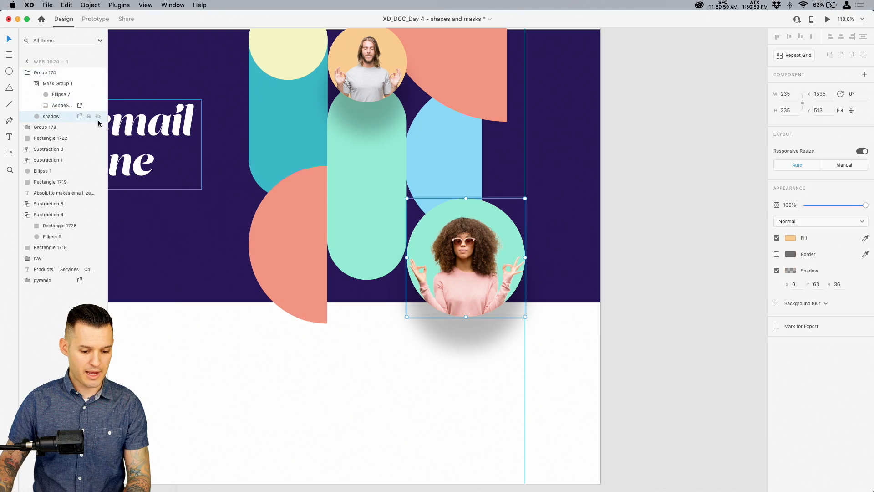
{"action": "left_click", "coordinate": [821, 284]}
{"action": "key", "text": "shift+Down"}
{"action": "key", "text": "shift+Down"}
{"action": "key", "text": "shift+Down"}
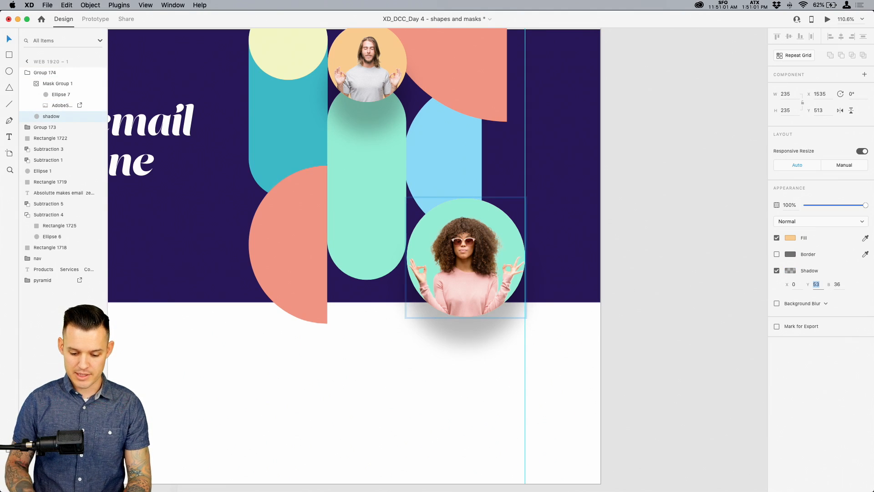
{"action": "left_click", "coordinate": [791, 271]}
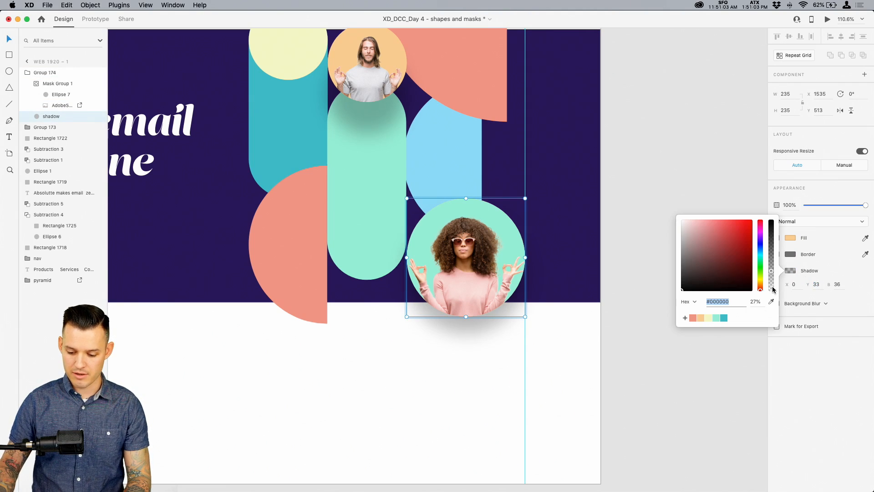
{"action": "left_click", "coordinate": [737, 209]}
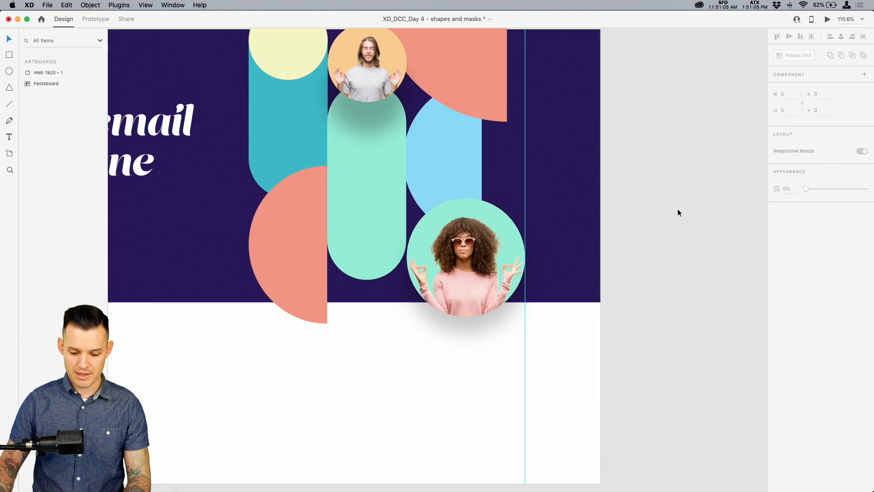
- Reposition the photo inside the enlarged circle to show the long-haired woman in glasses and a striped shirt
{"action": "double_click", "coordinate": [452, 272]}
{"action": "left_click_drag", "start_coordinate": [452, 272], "coordinate": [498, 267]}
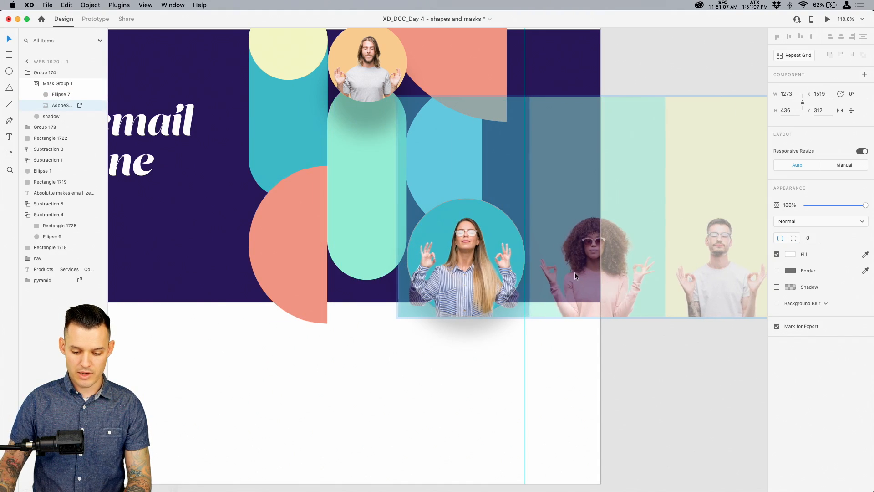
{"action": "left_click", "coordinate": [623, 353]}
{"action": "scroll", "coordinate": [659, 304], "scroll_direction": "up", "scroll_amount": 4}
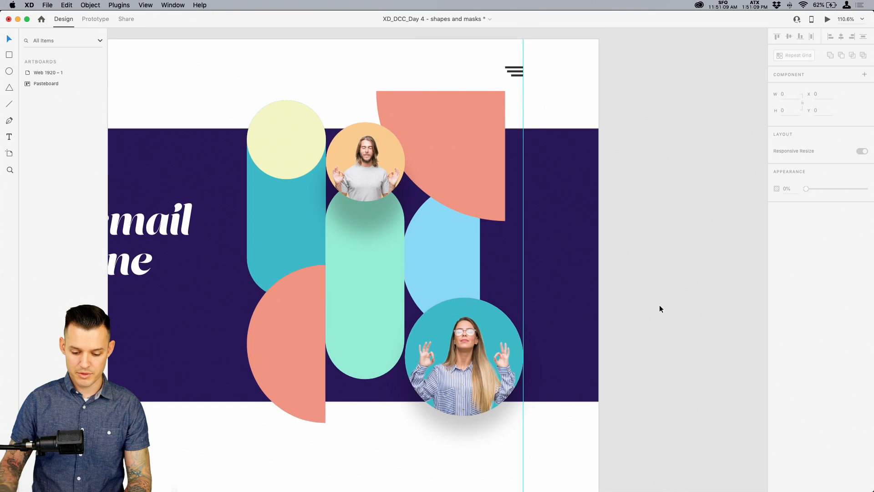
{"action": "key", "text": "super+minus"}
{"action": "left_click", "coordinate": [504, 188]}
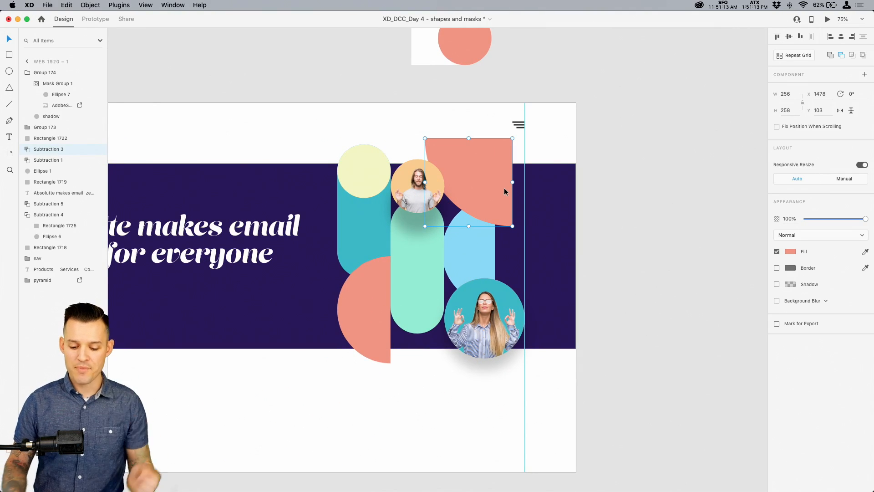
{"action": "key", "text": "super+minus"}
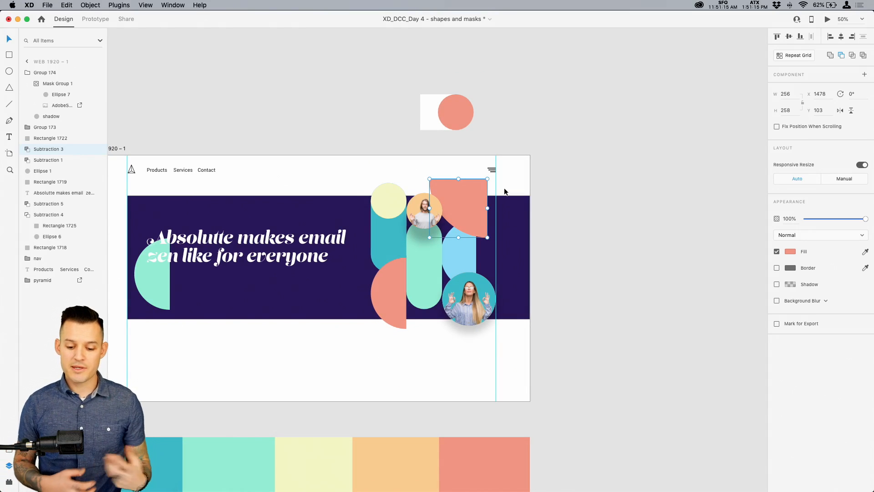
{"action": "scroll", "coordinate": [612, 214], "scroll_direction": "left", "scroll_amount": 3}
{"action": "scroll", "coordinate": [612, 214], "scroll_direction": "down", "scroll_amount": 1}
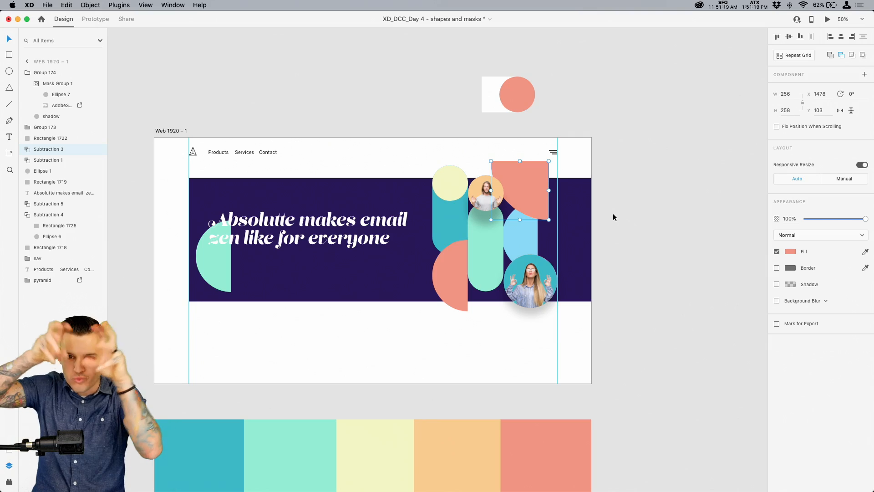
- Duplicate the dark purple banner rectangle onto the empty pasteboard beside the artboard, at X 1248, Y -2777
{"action": "left_click", "coordinate": [589, 212]}
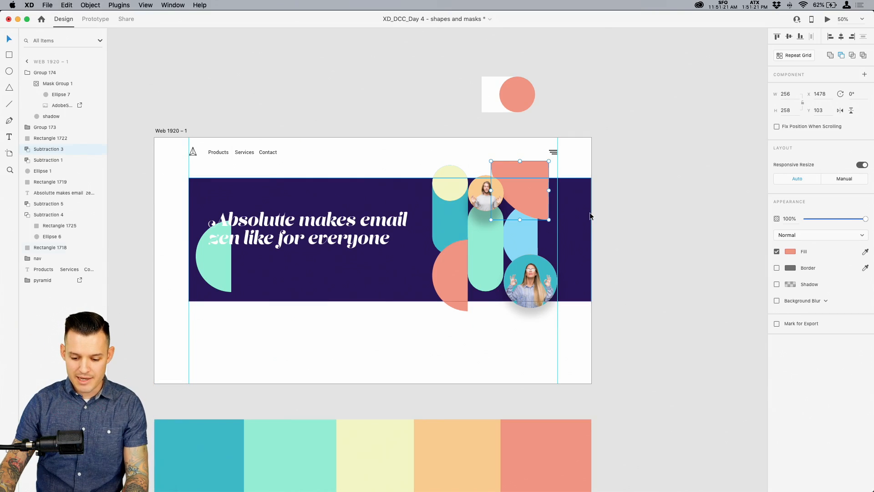
{"action": "scroll", "coordinate": [576, 211], "scroll_direction": "right", "scroll_amount": 3}
{"action": "scroll", "coordinate": [575, 212], "scroll_direction": "up", "scroll_amount": 1}
{"action": "left_click_drag", "start_coordinate": [576, 211], "coordinate": [499, 212]}
{"action": "left_click_drag", "start_coordinate": [192, 303], "coordinate": [591, 131]}
{"action": "left_click_drag", "start_coordinate": [623, 105], "coordinate": [416, 164]}
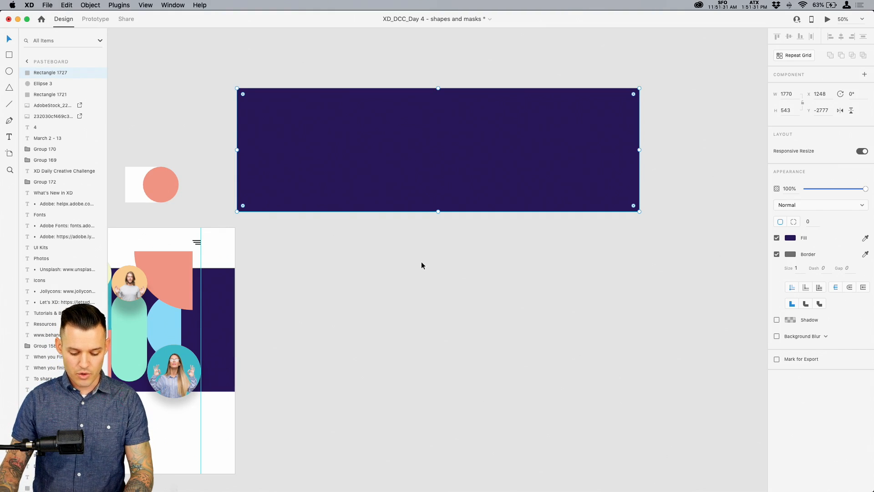
- Draw a closed wavy blob about 1426 × 997 with the Pen tool, covering the right part of the duplicated banner
{"action": "key", "text": "p"}
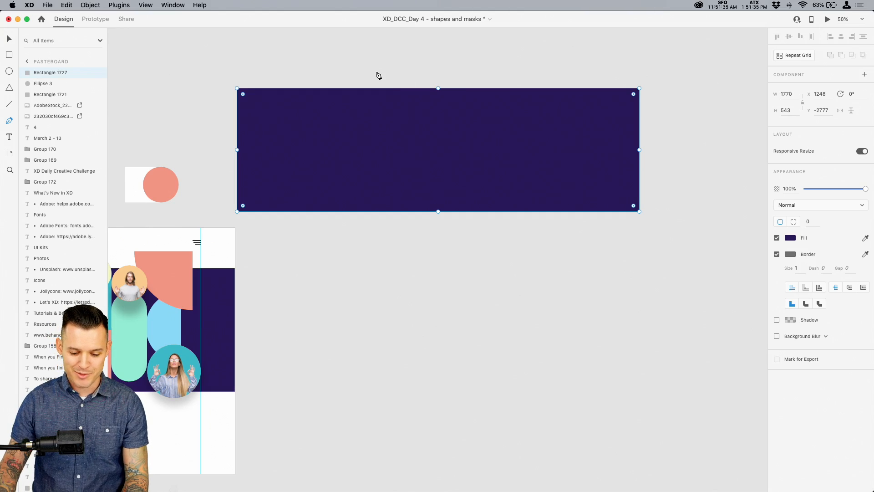
{"action": "left_click", "coordinate": [376, 72]}
{"action": "left_click_drag", "start_coordinate": [366, 132], "coordinate": [444, 207]}
{"action": "left_click_drag", "start_coordinate": [476, 270], "coordinate": [544, 284]}
{"action": "left_click_drag", "start_coordinate": [560, 243], "coordinate": [608, 251]}
{"action": "left_click_drag", "start_coordinate": [660, 226], "coordinate": [687, 192]}
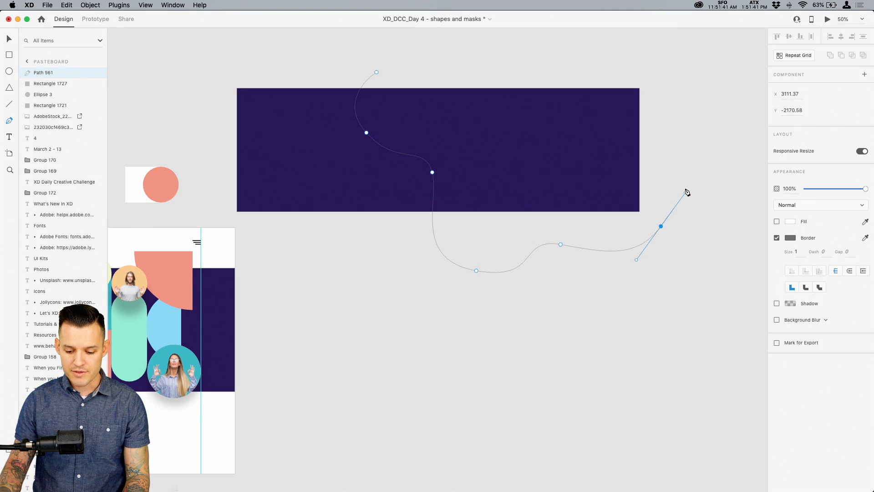
{"action": "left_click_drag", "start_coordinate": [655, 151], "coordinate": [624, 144]}
{"action": "left_click_drag", "start_coordinate": [592, 119], "coordinate": [610, 91]}
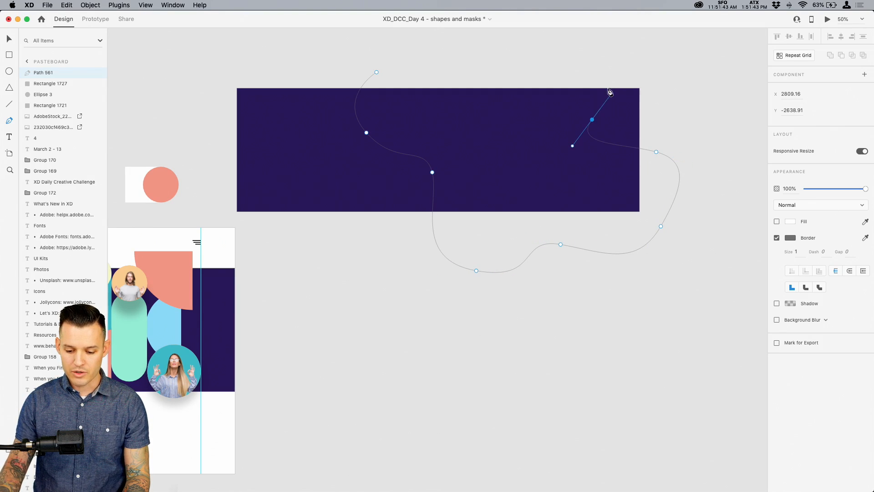
{"action": "left_click_drag", "start_coordinate": [572, 59], "coordinate": [526, 58]}
{"action": "left_click_drag", "start_coordinate": [473, 83], "coordinate": [431, 78]}
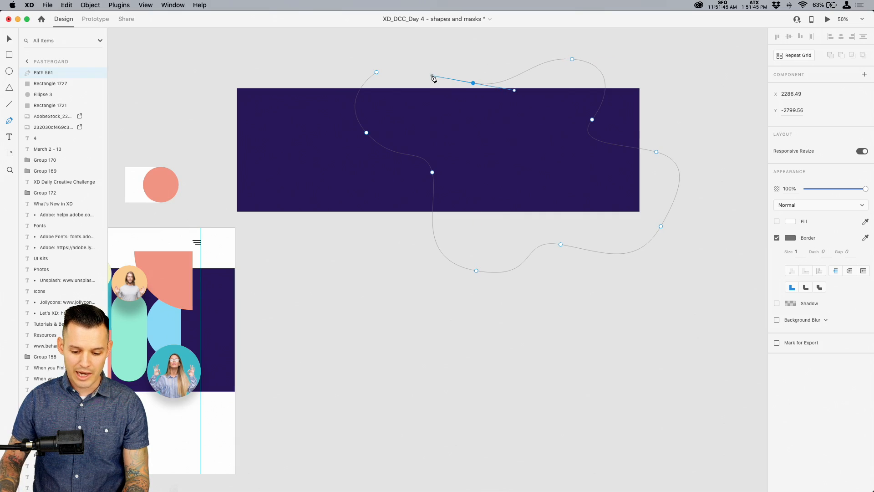
{"action": "left_click_drag", "start_coordinate": [408, 48], "coordinate": [384, 50]}
{"action": "left_click", "coordinate": [377, 72]}
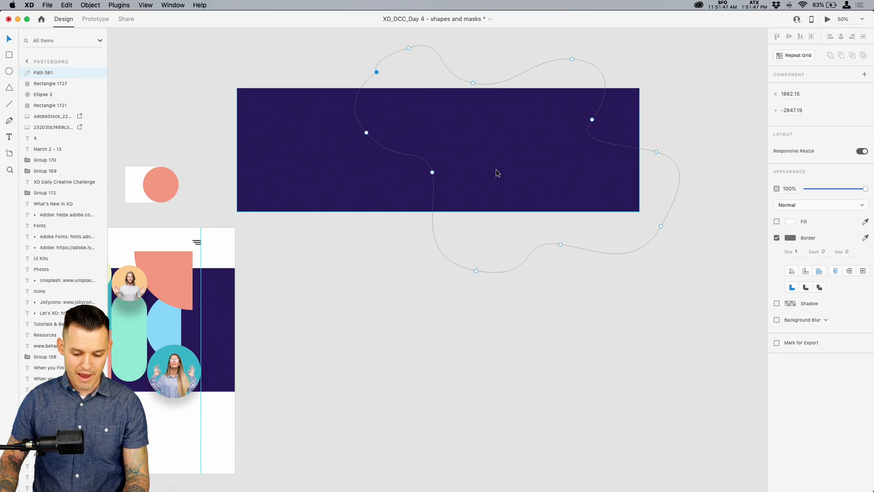
{"action": "key", "text": "Escape"}
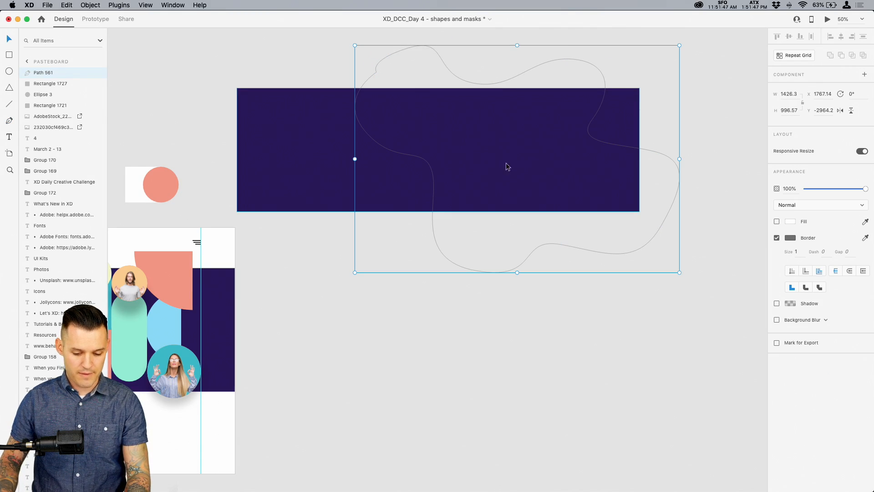
- Remove the blob's border, turn on its white fill, and shift it further right over the duplicated banner
{"action": "left_click", "coordinate": [776, 237]}
{"action": "left_click", "coordinate": [776, 221]}
{"action": "left_click_drag", "start_coordinate": [535, 194], "coordinate": [595, 192]}
- Mask the duplicated purple banner with the wavy blob shape
{"action": "left_click_drag", "start_coordinate": [357, 316], "coordinate": [584, 126]}
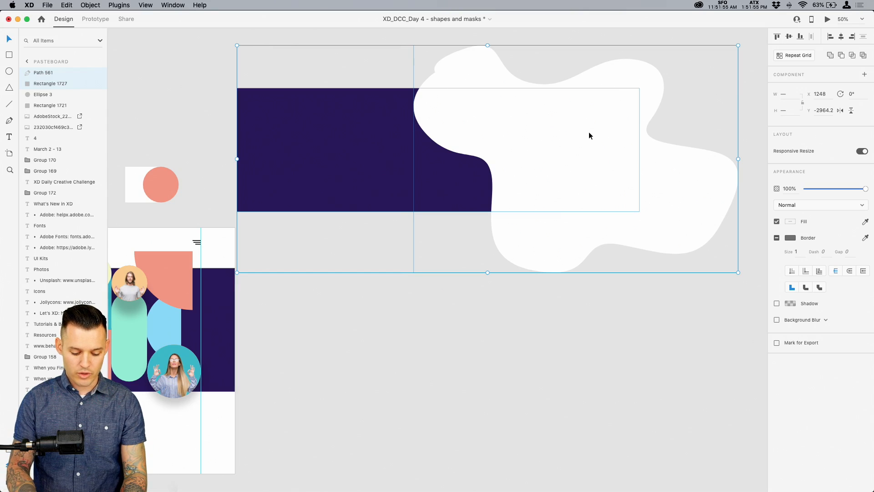
{"action": "key", "text": "super+shift+m"}
{"action": "left_click", "coordinate": [445, 276]}
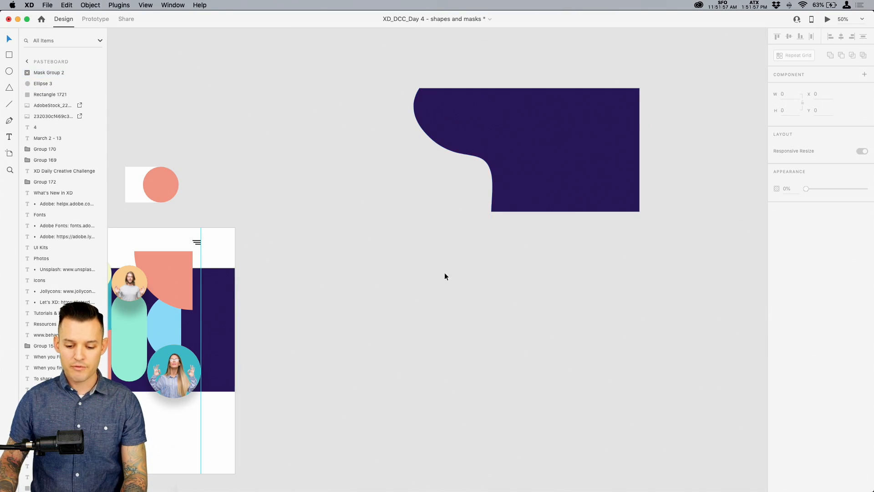
- Move the masked wavy banner onto the artboard at X 494.14, Y -11.21, over the hero banner
{"action": "left_click_drag", "start_coordinate": [431, 276], "coordinate": [520, 288]}
{"action": "left_click", "coordinate": [631, 182]}
{"action": "left_click_drag", "start_coordinate": [407, 304], "coordinate": [471, 278]}
{"action": "left_click", "coordinate": [471, 282]}
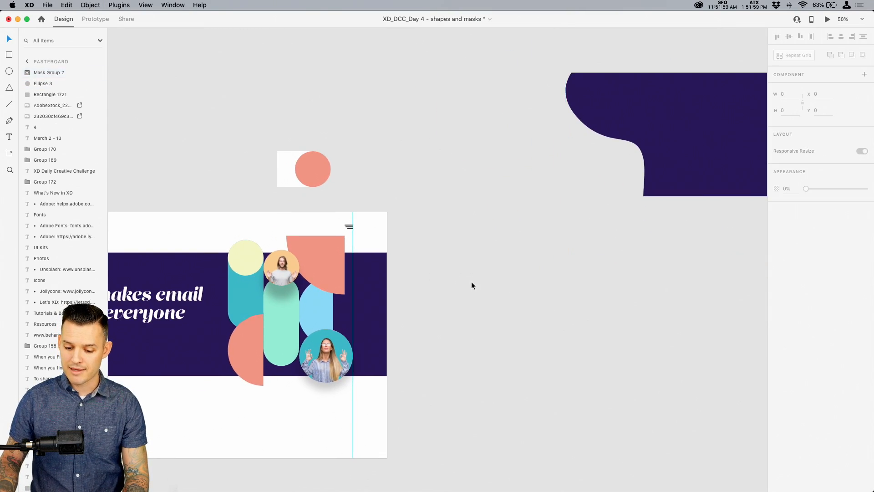
{"action": "left_click_drag", "start_coordinate": [701, 146], "coordinate": [551, 355]}
{"action": "left_click_drag", "start_coordinate": [361, 289], "coordinate": [504, 192]}
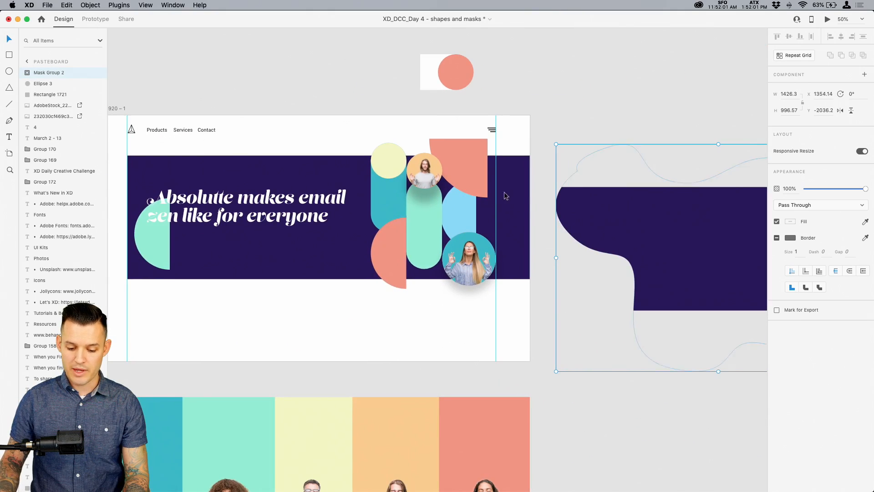
{"action": "left_click_drag", "start_coordinate": [659, 225], "coordinate": [616, 200]}
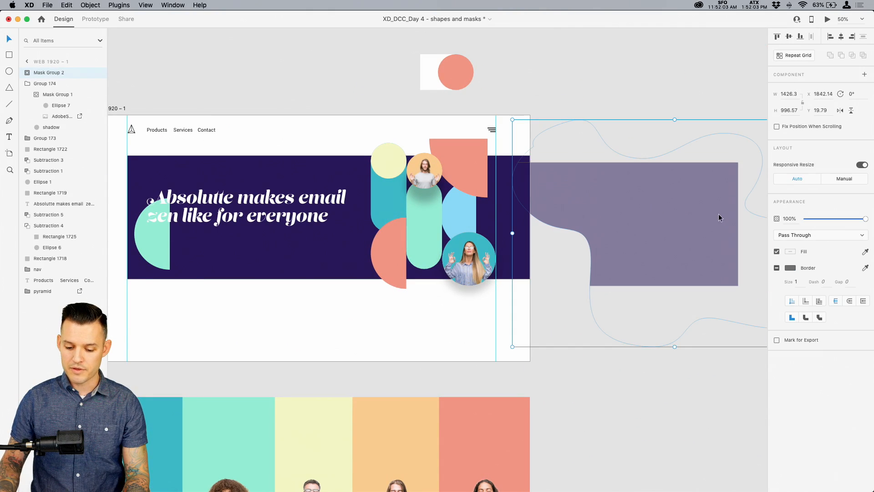
{"action": "left_click", "coordinate": [626, 57]}
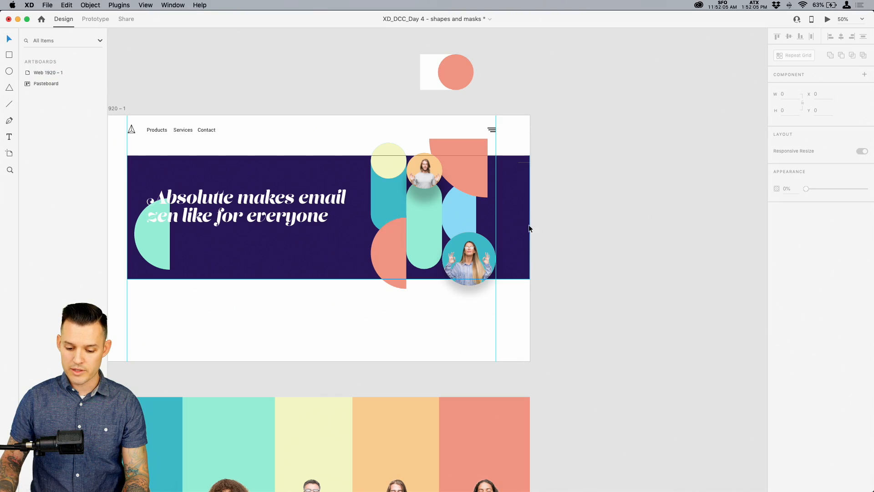
{"action": "key", "text": "super+z"}
{"action": "left_click_drag", "start_coordinate": [692, 253], "coordinate": [344, 227]}
- Reorder the masked wavy banner so it sits directly beneath the headline text and above the light blue half-circle
{"action": "key", "text": "super+bracketleft"}
{"action": "key", "text": "super+bracketleft"}
{"action": "key", "text": "super+bracketleft"}
{"action": "key", "text": "super+bracketleft"}
{"action": "key", "text": "super+bracketleft"}
{"action": "key", "text": "super+bracketleft"}
{"action": "key", "text": "super+bracketleft"}
{"action": "key", "text": "super+bracketleft"}
{"action": "key", "text": "super+bracketleft"}
{"action": "key", "text": "super+bracketleft"}
{"action": "key", "text": "super+bracketleft"}
{"action": "key", "text": "super+bracketleft"}
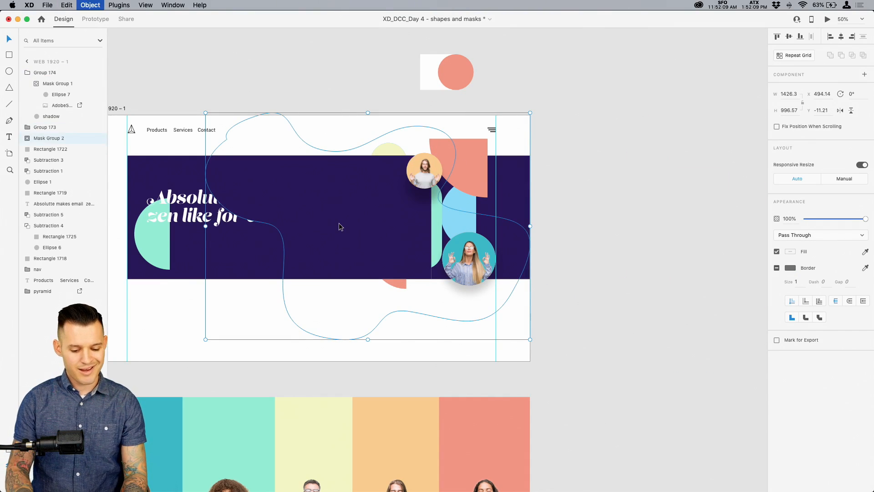
{"action": "key", "text": "super+bracketright"}
{"action": "key", "text": "super+bracketright"}
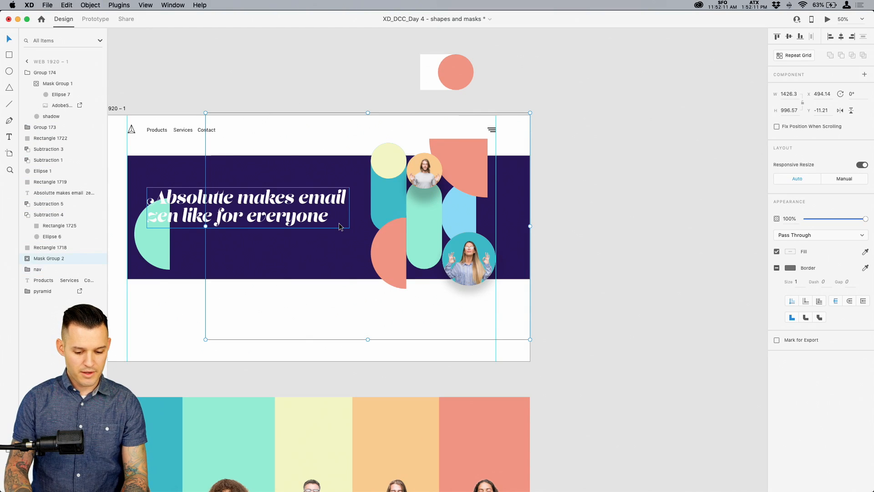
{"action": "key", "text": "super+bracketright"}
{"action": "key", "text": "super+bracketright"}
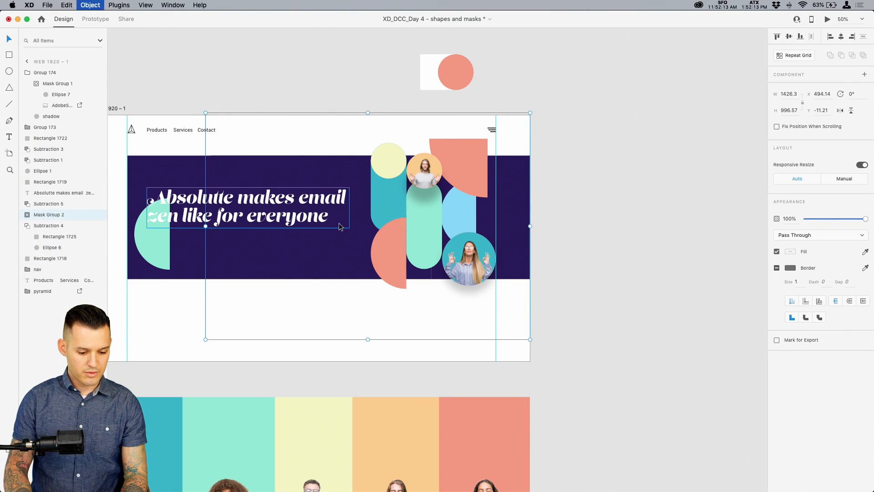
- Fill the masked wavy banner with the brighter indigo #310B95
{"action": "key", "text": "Return"}
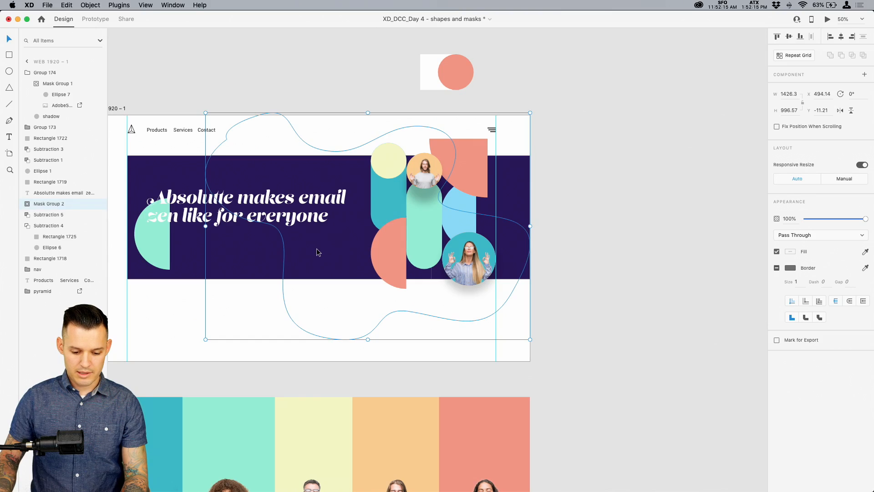
{"action": "key", "text": "Escape"}
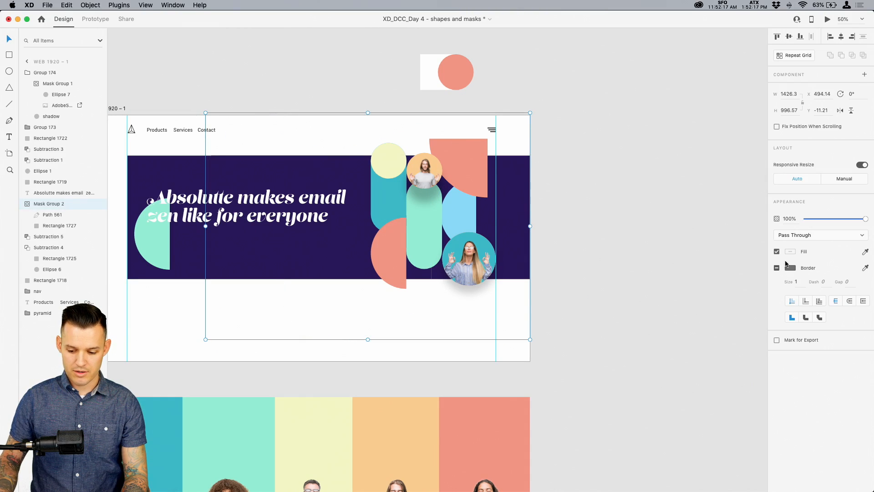
{"action": "left_click", "coordinate": [790, 252]}
{"action": "left_click", "coordinate": [749, 233]}
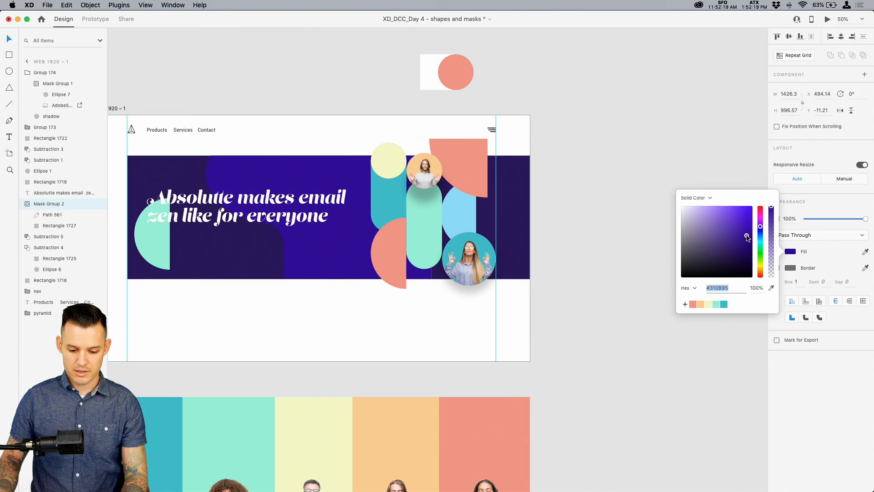
{"action": "left_click", "coordinate": [608, 98]}
- Move the indigo wavy banner to X 1429.14 at the hero's right end and send it behind the light blue half-circle
{"action": "left_click_drag", "start_coordinate": [308, 171], "coordinate": [528, 173]}
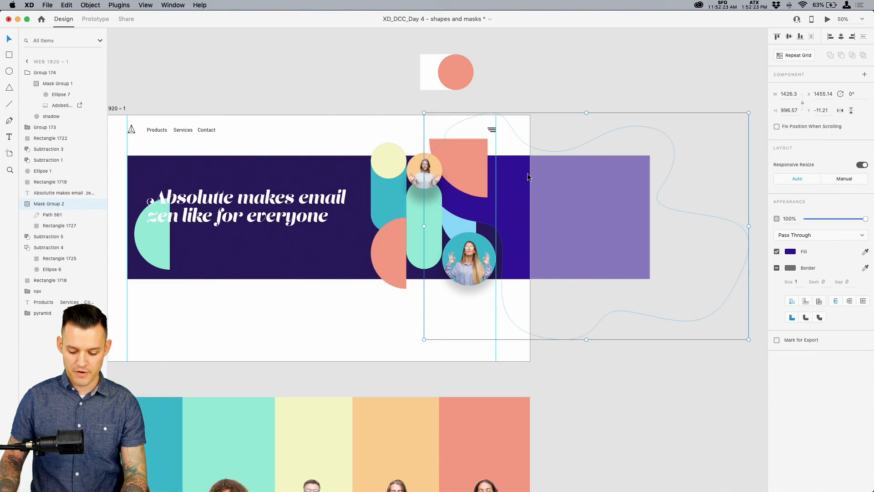
{"action": "key", "text": "super+bracketleft"}
{"action": "left_click_drag", "start_coordinate": [529, 213], "coordinate": [513, 207]}
{"action": "key", "text": "super+equal"}
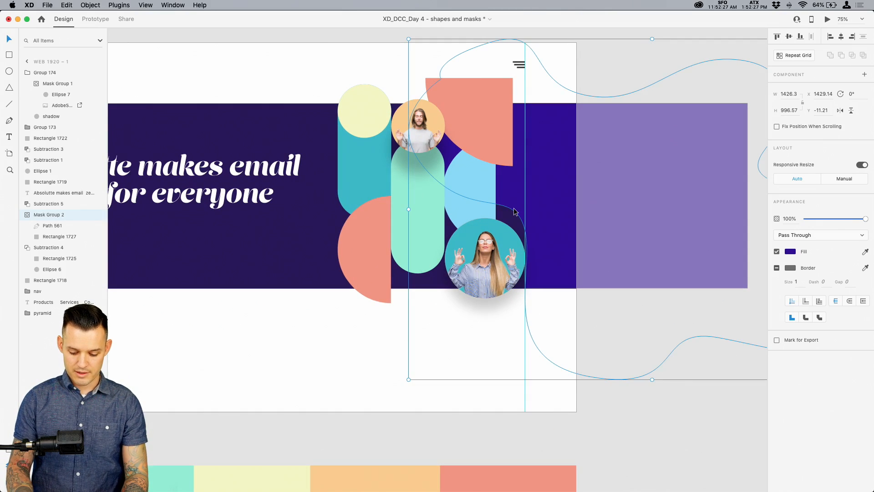
{"action": "left_click", "coordinate": [645, 390]}
{"action": "left_click_drag", "start_coordinate": [645, 390], "coordinate": [661, 419]}
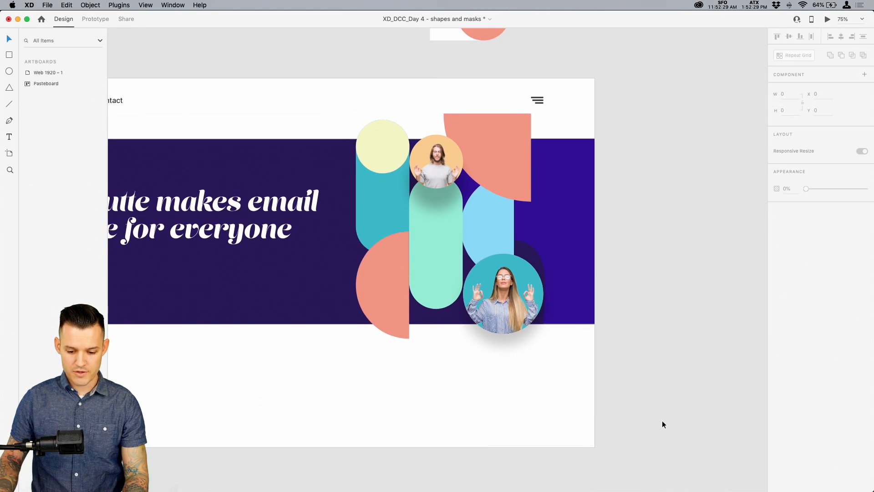
- Place an in-place copy of the indigo wavy banner directly above the original in the layer order and lock the copy
{"action": "mouse_move", "coordinate": [578, 248]}
{"action": "left_mouse_down"}
{"action": "mouse_move", "coordinate": [578, 232]}
{"action": "mouse_move", "coordinate": [579, 249]}
{"action": "left_mouse_up"}
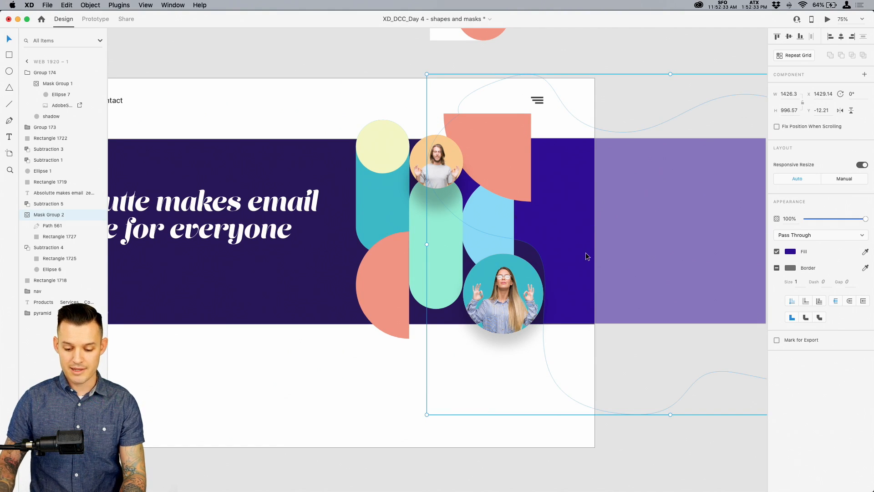
{"action": "key", "text": "super+c"}
{"action": "key", "text": "super+v"}
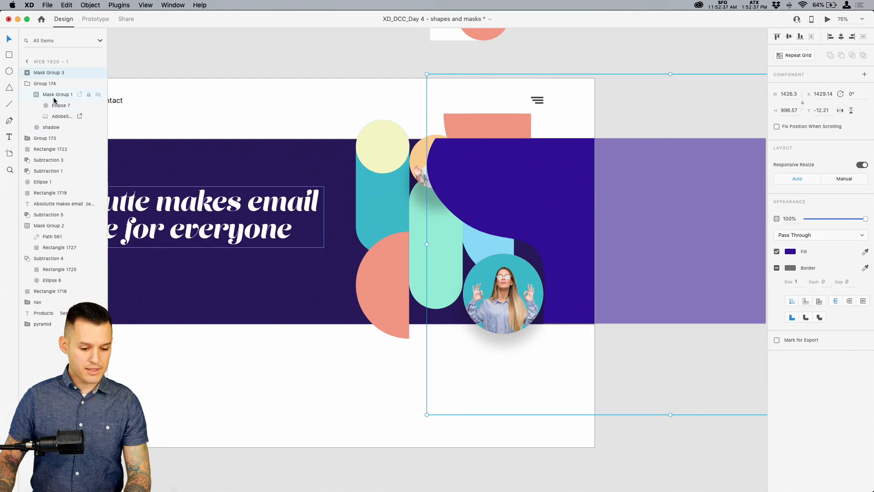
{"action": "left_click_drag", "start_coordinate": [55, 73], "coordinate": [54, 221]}
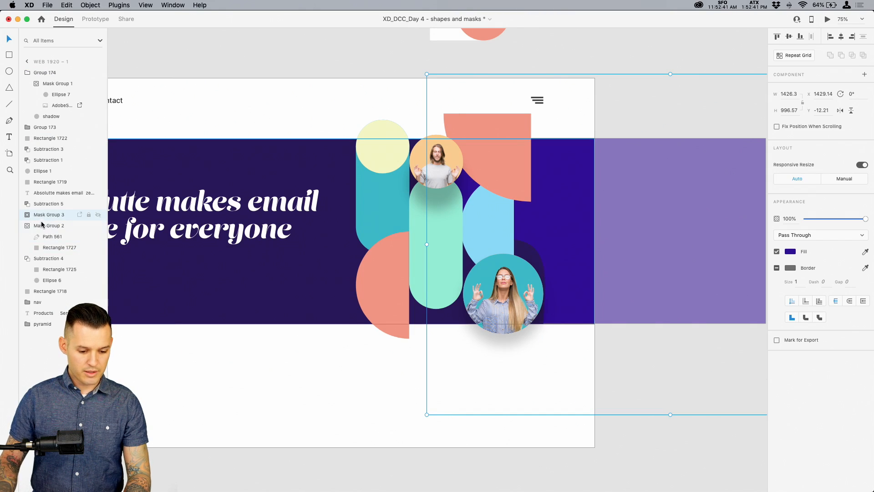
{"action": "left_click", "coordinate": [89, 215]}
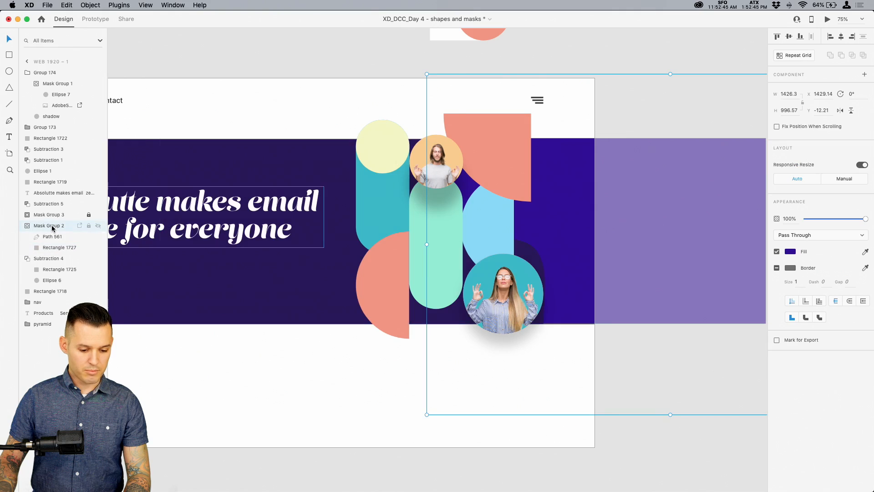
- Shift the unlocked original wavy banner left to X 1029.14 and Y -10.21
{"action": "key", "text": "shift+Left"}
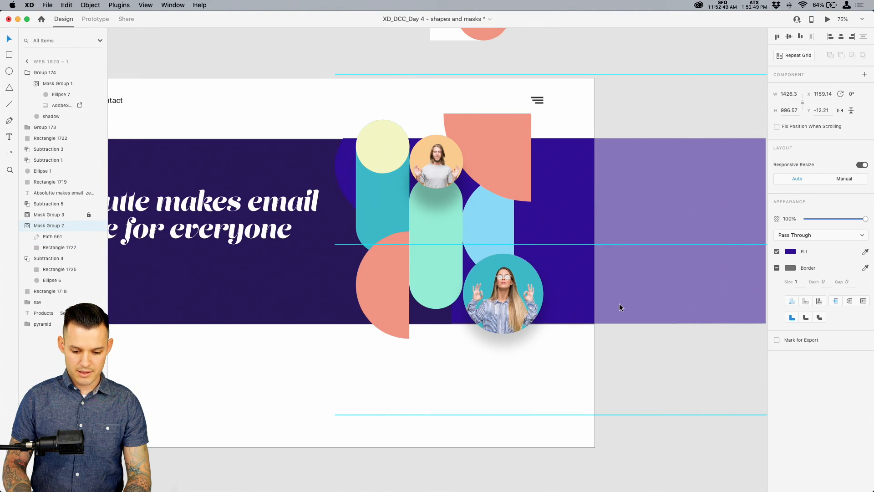
{"action": "key", "text": "shift+Left"}
{"action": "key", "text": "shift+Left"}
{"action": "key", "text": "shift+Left"}
{"action": "key", "text": "shift+Left"}
{"action": "key", "text": "shift+Left"}
{"action": "key", "text": "shift+Left"}
{"action": "key", "text": "shift+Left"}
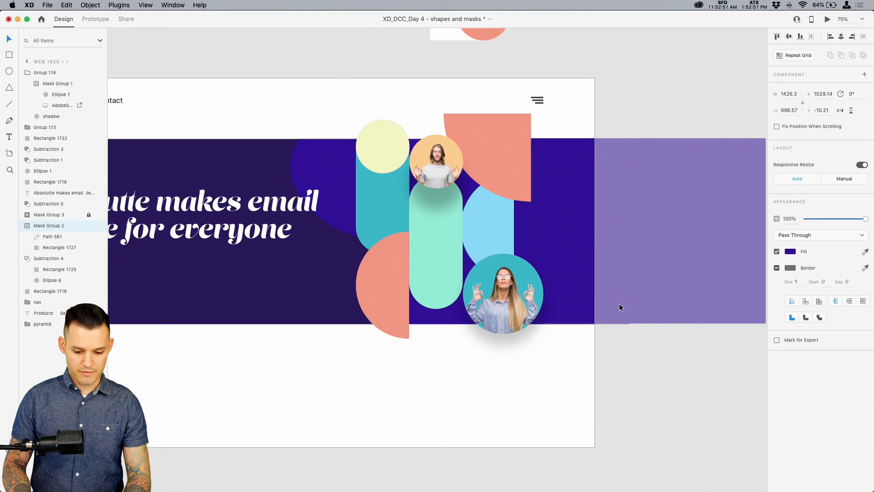
{"action": "key", "text": "Down"}
{"action": "key", "text": "Down"}
- Fill the shifted wavy banner with white #FFFFFF and lower its opacity to 8%
{"action": "left_click", "coordinate": [790, 251]}
{"action": "left_click_drag", "start_coordinate": [715, 237], "coordinate": [656, 189]}
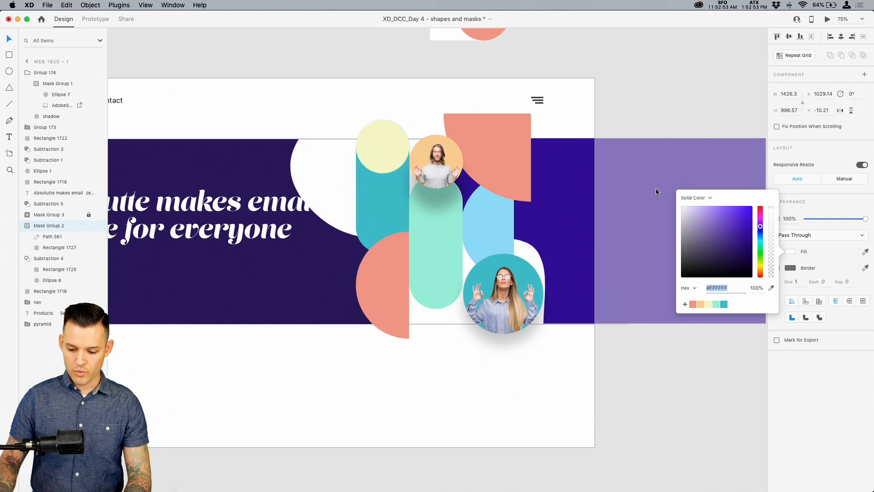
{"action": "left_click_drag", "start_coordinate": [833, 220], "coordinate": [805, 222]}
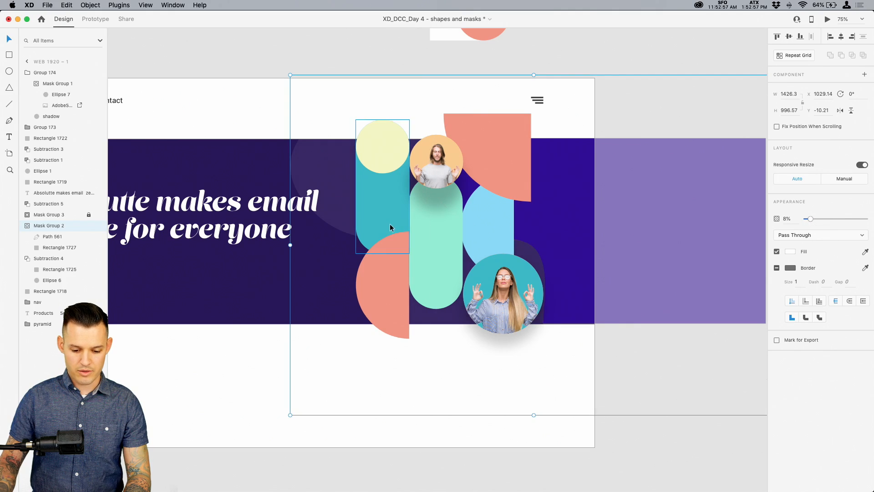
{"action": "left_click", "coordinate": [719, 30]}
{"action": "key", "text": "super+minus"}
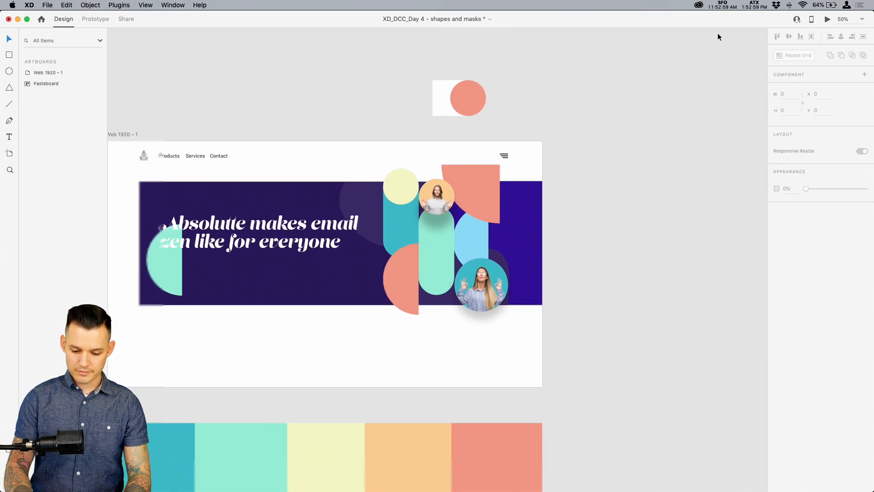
- Rotate the wavy path inside the translucent white mask group by about half a turn
{"action": "double_click", "coordinate": [370, 196]}
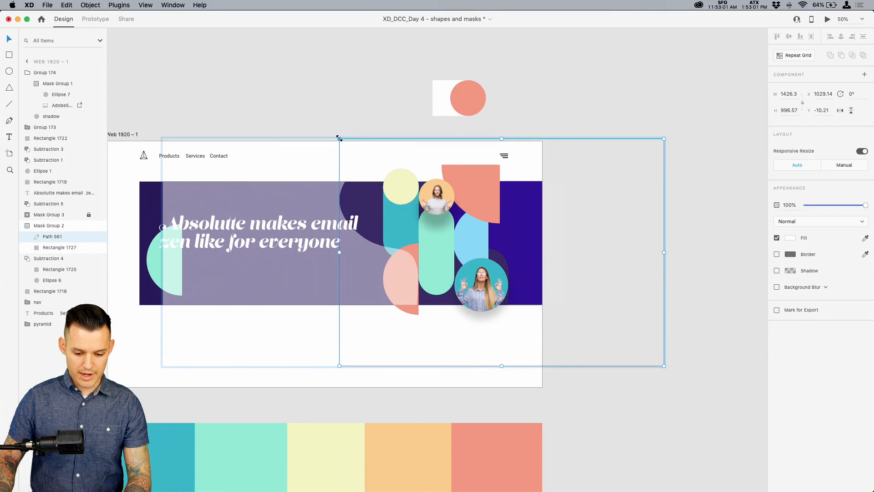
{"action": "left_click_drag", "start_coordinate": [337, 136], "coordinate": [668, 378]}
{"action": "left_click", "coordinate": [736, 272]}
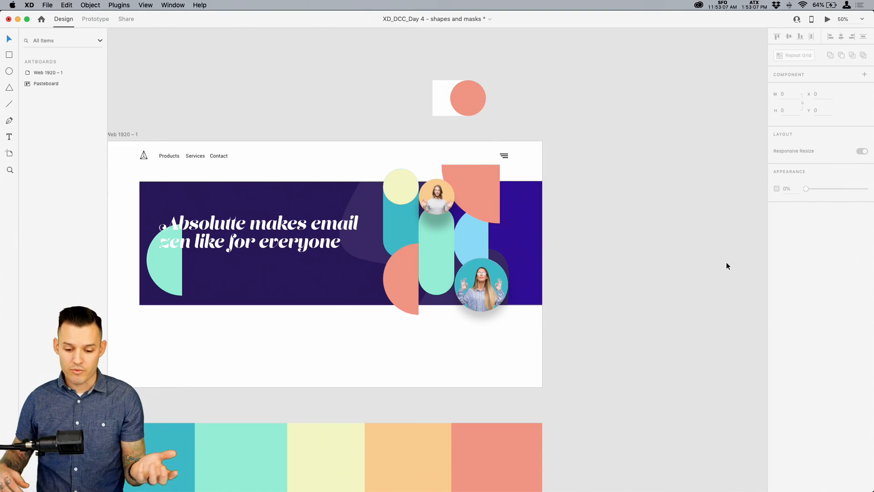
- Scale the coral quarter-circle at the hero's upper right down to 222 × 224, keeping its lower-left corner in place
{"action": "left_click_drag", "start_coordinate": [568, 199], "coordinate": [656, 199]}
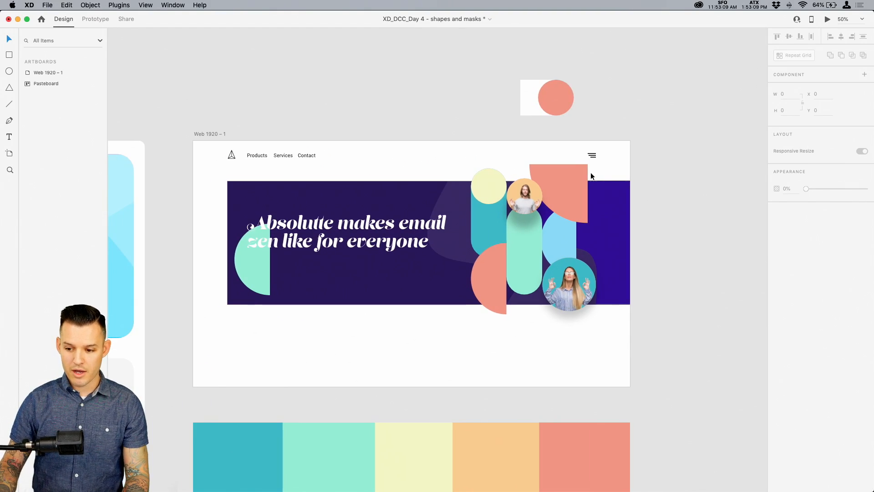
{"action": "key", "text": "z"}
{"action": "left_click_drag", "start_coordinate": [395, 122], "coordinate": [688, 381]}
{"action": "left_click_drag", "start_coordinate": [447, 395], "coordinate": [645, 368]}
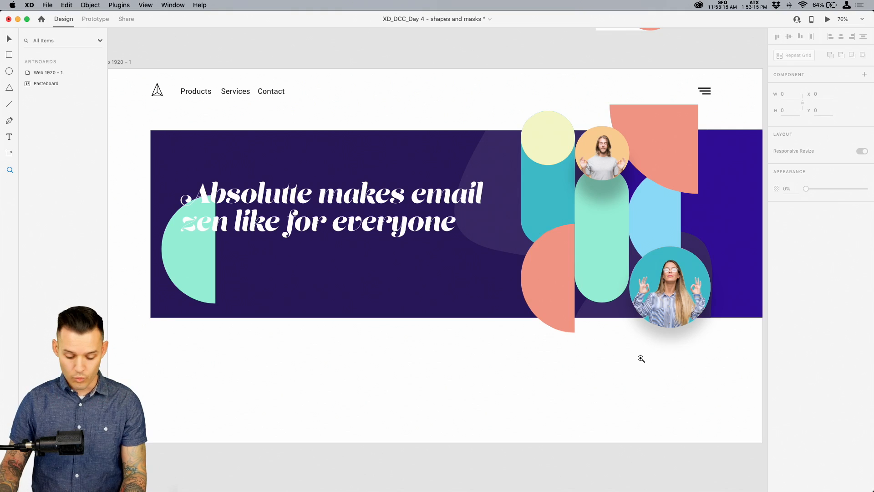
{"action": "mouse_move", "coordinate": [215, 346]}
{"action": "left_mouse_down"}
{"action": "mouse_move", "coordinate": [234, 324]}
{"action": "mouse_move", "coordinate": [228, 337]}
{"action": "mouse_move", "coordinate": [208, 342]}
{"action": "left_mouse_up"}
{"action": "left_click", "coordinate": [613, 95]}
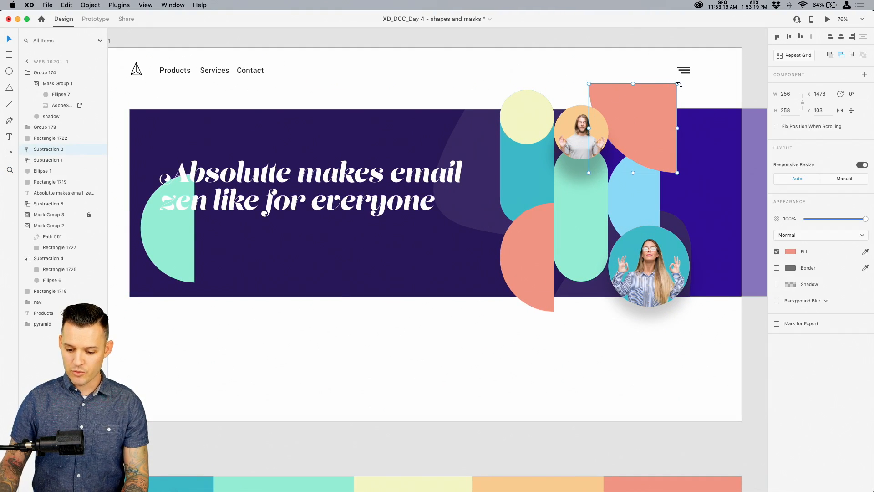
{"action": "left_click_drag", "start_coordinate": [676, 83], "coordinate": [665, 91]}
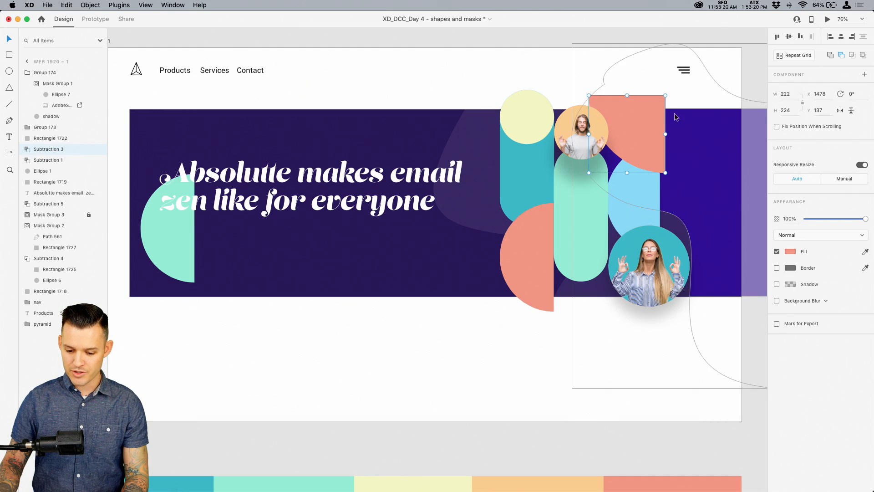
{"action": "left_click", "coordinate": [533, 451]}
- Draw a 567 × 381 rectangle below the hero, aligned with its left edge, and add a copy narrowed to 356 beside it
{"action": "left_click_drag", "start_coordinate": [502, 445], "coordinate": [531, 425]}
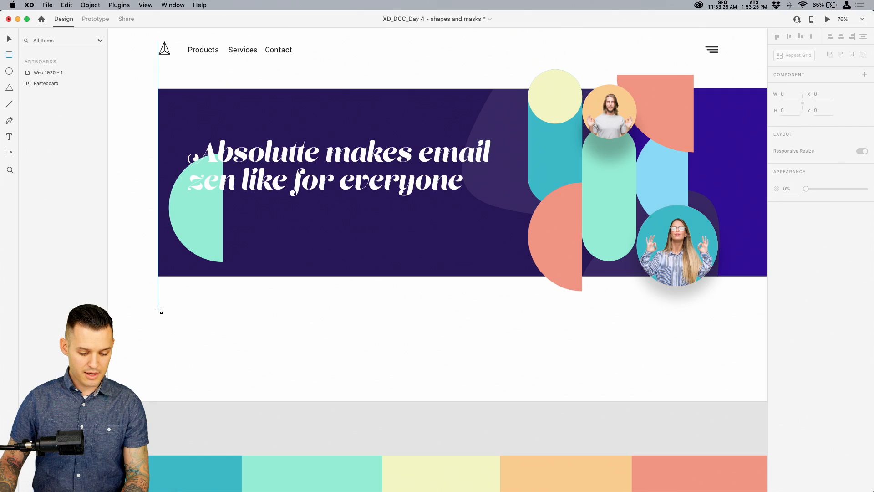
{"action": "left_click_drag", "start_coordinate": [158, 309], "coordinate": [374, 445]}
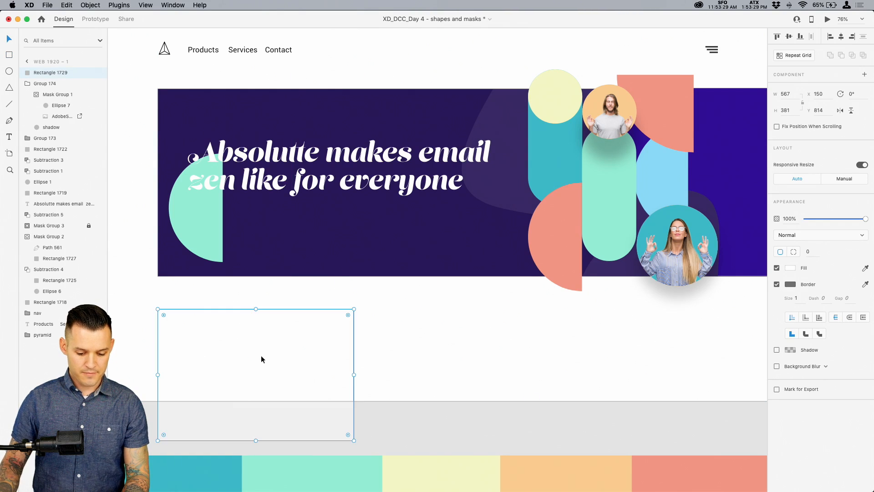
{"action": "left_click_drag", "start_coordinate": [261, 355], "coordinate": [438, 379]}
{"action": "left_click_drag", "start_coordinate": [563, 395], "coordinate": [488, 394]}
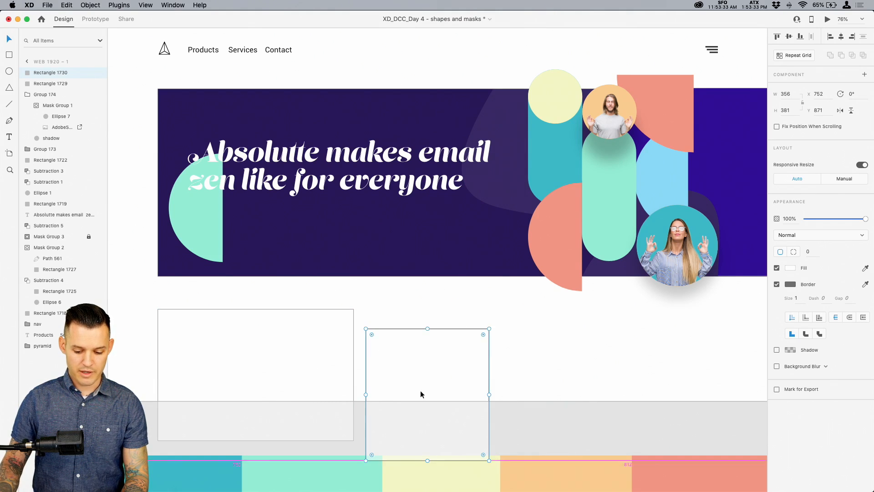
- Add two more rectangle copies to the row: one 356 wide at X 1143, Y 803, and one 235 wide at X 1535, Y 878
{"action": "left_click_drag", "start_coordinate": [419, 389], "coordinate": [553, 367]}
{"action": "scroll", "coordinate": [542, 358], "scroll_direction": "right", "scroll_amount": 3}
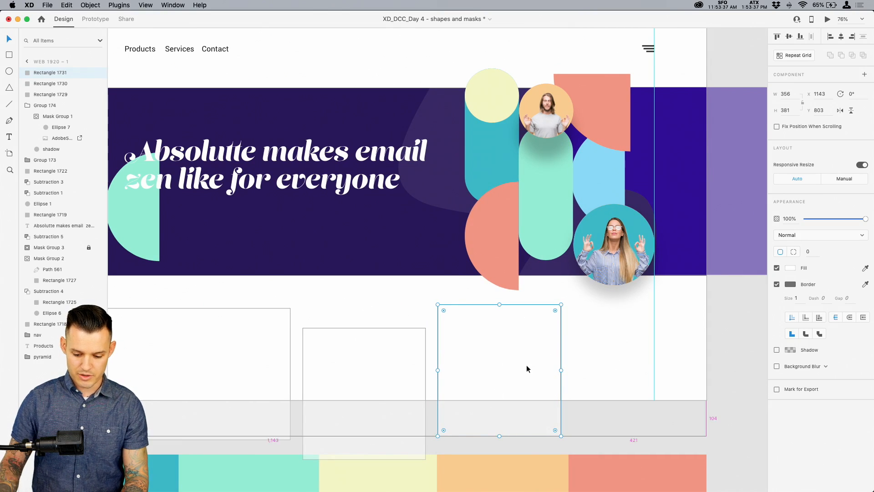
{"action": "left_click_drag", "start_coordinate": [518, 366], "coordinate": [611, 367]}
{"action": "left_click_drag", "start_coordinate": [532, 371], "coordinate": [597, 377]}
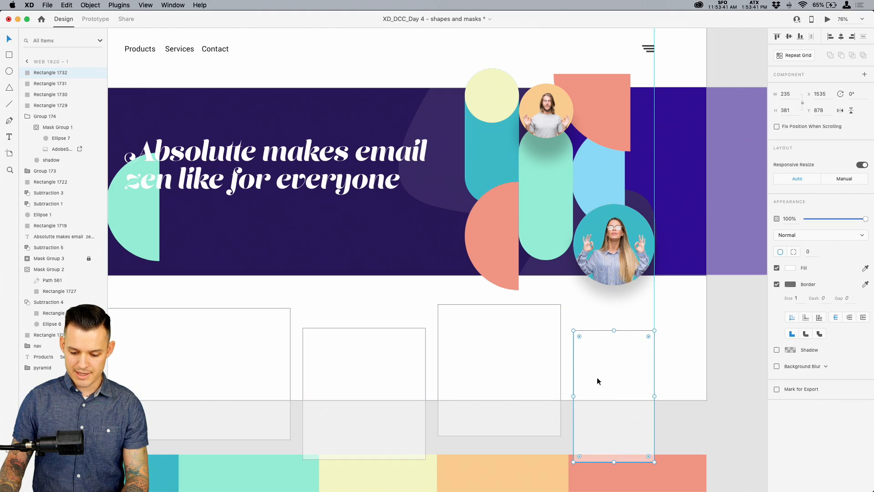
- Try to fill the four rectangles with PhotoSplash 2 photos, searching for "tech" and removing the "nature" keyword
{"action": "left_click_drag", "start_coordinate": [448, 375], "coordinate": [504, 362]}
{"action": "left_click_drag", "start_coordinate": [122, 412], "coordinate": [683, 354]}
{"action": "left_click", "coordinate": [17, 481]}
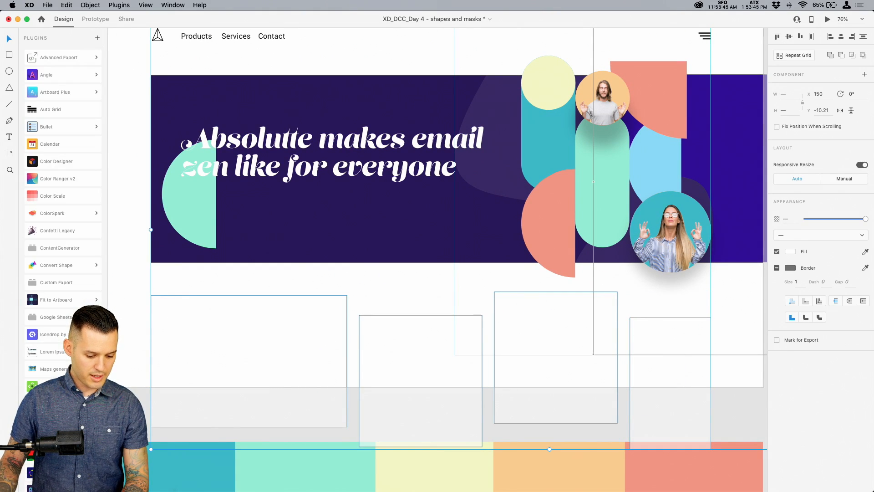
{"action": "left_click", "coordinate": [54, 455]}
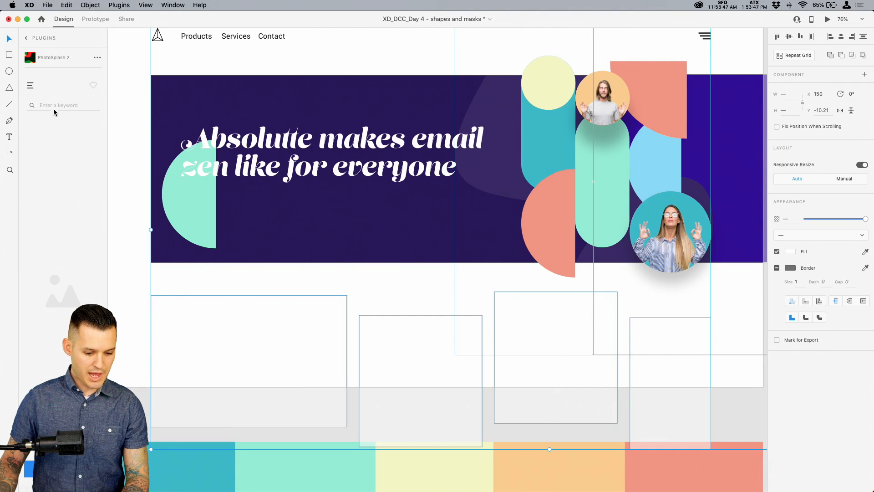
{"action": "type", "text": "tech"}
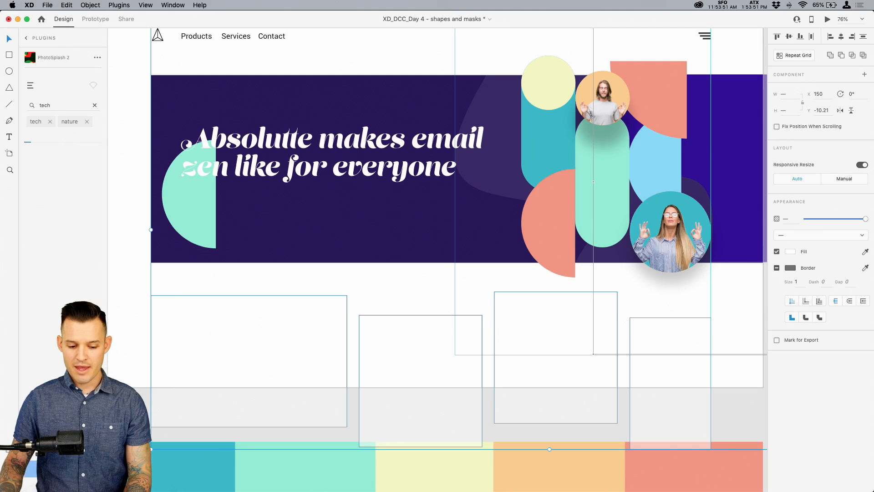
{"action": "left_click", "coordinate": [86, 121]}
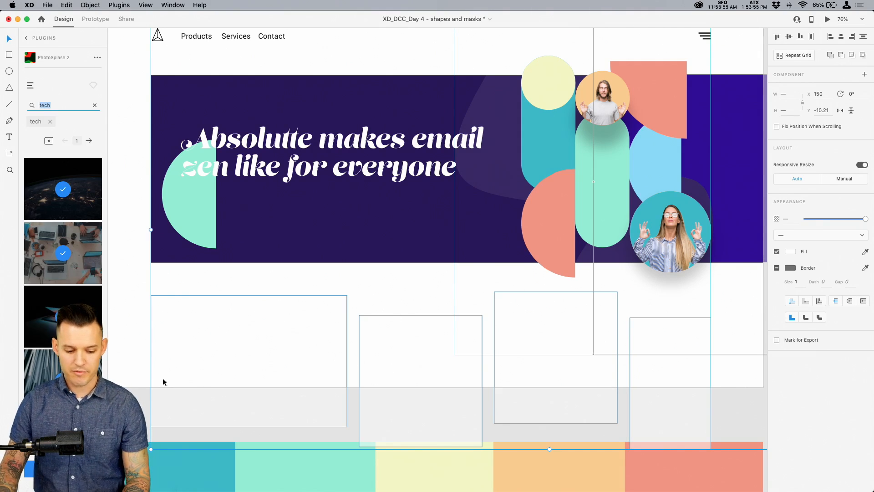
{"action": "left_click", "coordinate": [62, 469]}
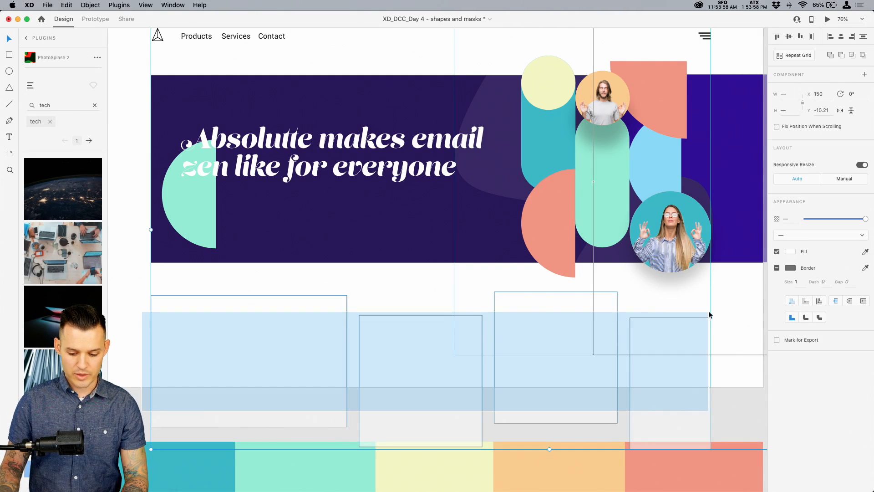
- Fill the four selected rectangles below the hero with the coral palette swatch
{"action": "left_click", "coordinate": [791, 251]}
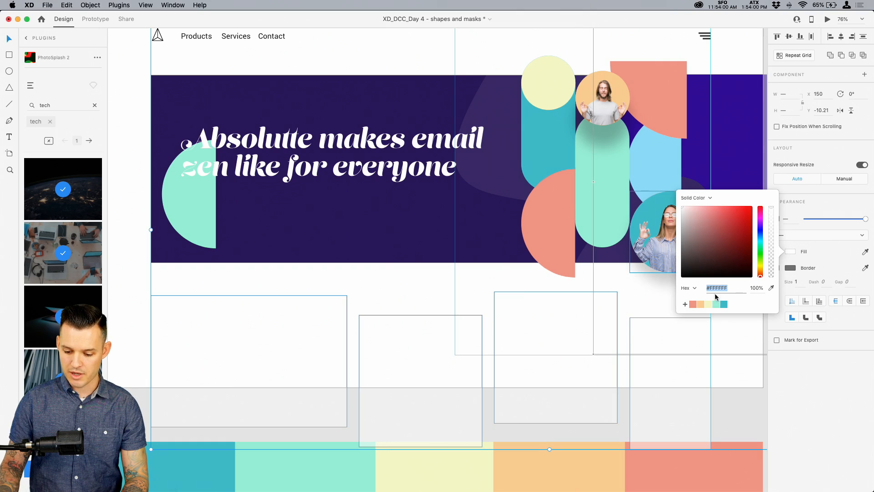
{"action": "left_click", "coordinate": [693, 304]}
{"action": "left_click", "coordinate": [726, 408]}
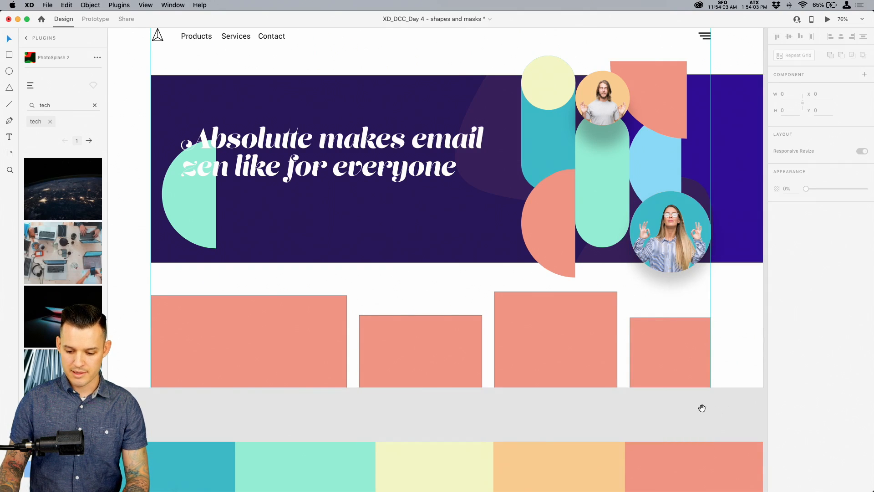
- Delete the leftover white square and coral circle from the pasteboard above the artboard
{"action": "scroll", "coordinate": [702, 405], "scroll_direction": "right", "scroll_amount": 1}
{"action": "key", "text": "super+minus"}
{"action": "left_click_drag", "start_coordinate": [523, 414], "coordinate": [523, 491]}
{"action": "left_click", "coordinate": [659, 325]}
{"action": "scroll", "coordinate": [218, 148], "scroll_direction": "up", "scroll_amount": 2}
{"action": "scroll", "coordinate": [218, 148], "scroll_direction": "left", "scroll_amount": 1}
{"action": "left_click_drag", "start_coordinate": [212, 100], "coordinate": [678, 407]}
{"action": "scroll", "coordinate": [625, 32], "scroll_direction": "up", "scroll_amount": 3}
{"action": "scroll", "coordinate": [626, 32], "scroll_direction": "right", "scroll_amount": 2}
{"action": "mouse_move", "coordinate": [472, 128]}
{"action": "left_mouse_down"}
{"action": "mouse_move", "coordinate": [599, 65]}
{"action": "mouse_move", "coordinate": [389, 287]}
{"action": "mouse_move", "coordinate": [517, 124]}
{"action": "mouse_move", "coordinate": [556, 41]}
{"action": "left_mouse_up"}
{"action": "key", "text": "Delete"}
- Widen the sidebar and switch it from PhotoSplash 2 to the layer list
{"action": "key", "text": "super+minus"}
{"action": "key", "text": "super+minus"}
{"action": "key", "text": "super+minus"}
{"action": "key", "text": "super+minus"}
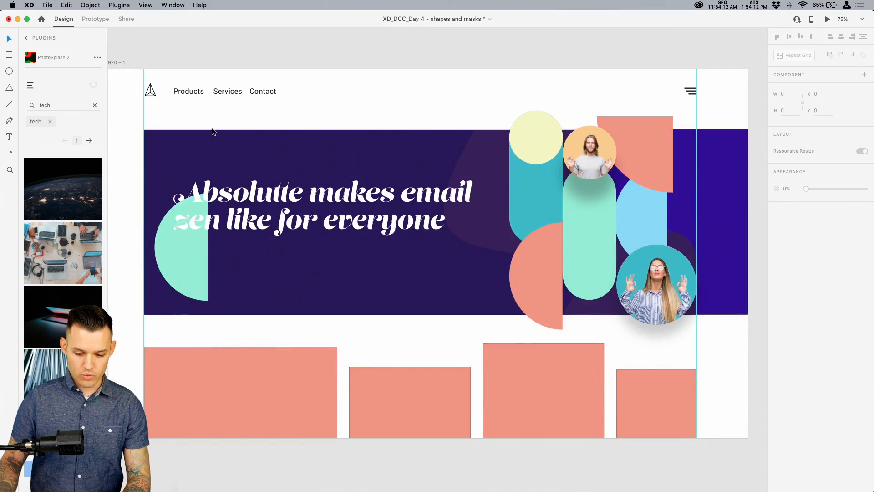
{"action": "key", "text": "z"}
{"action": "left_click_drag", "start_coordinate": [107, 123], "coordinate": [134, 221]}
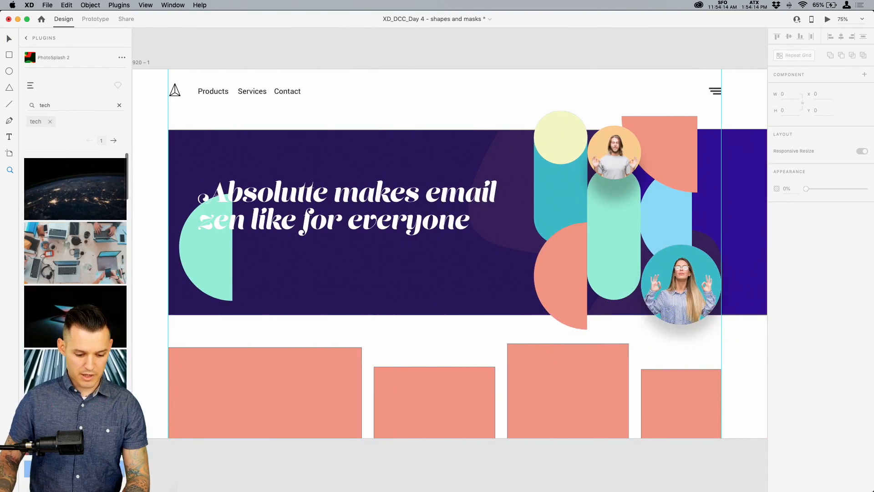
{"action": "left_click", "coordinate": [10, 464]}
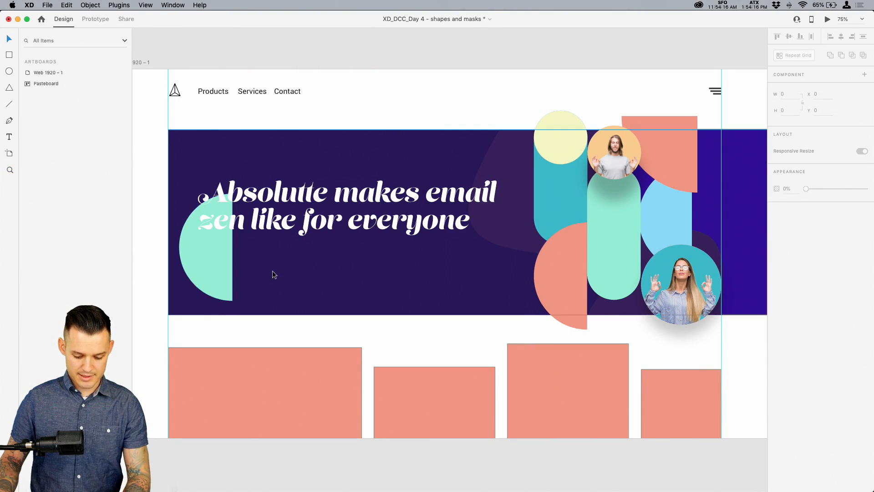
- Draw a borderless 299 × 79 button rectangle under the headline at X 239, Y 513, and fill it with coral #F29584
{"action": "key", "text": "r"}
{"action": "mouse_move", "coordinate": [244, 244]}
{"action": "left_mouse_down"}
{"action": "mouse_move", "coordinate": [354, 277]}
{"action": "mouse_move", "coordinate": [258, 257]}
{"action": "left_mouse_up"}
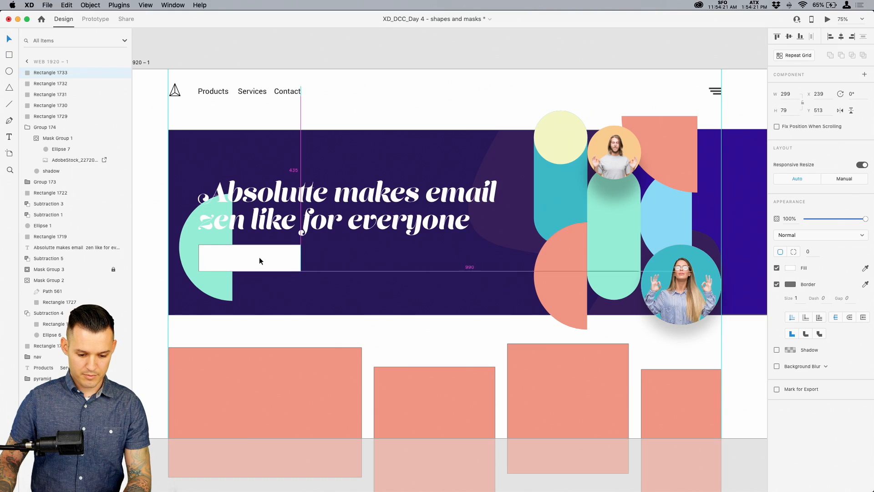
{"action": "left_click", "coordinate": [790, 268]}
{"action": "left_click", "coordinate": [693, 321]}
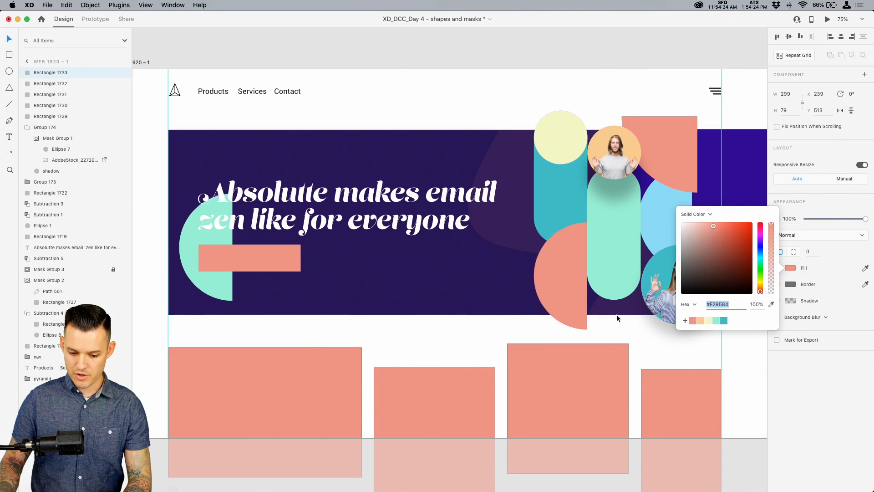
- Copy the navigation text onto the coral button at X 283, Y 540, and raise the copy to the front of the layer order
{"action": "left_click", "coordinate": [256, 116]}
{"action": "left_click_drag", "start_coordinate": [233, 248], "coordinate": [239, 261]}
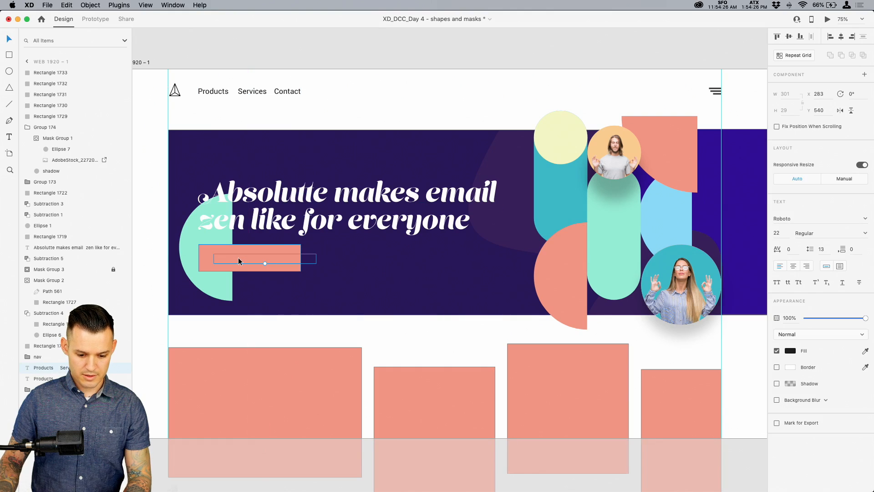
{"action": "key", "text": "super+bracketright"}
{"action": "key", "text": "super+bracketright"}
{"action": "key", "text": "super+bracketright"}
{"action": "key", "text": "super+bracketright"}
{"action": "key", "text": "super+bracketright"}
{"action": "key", "text": "super+bracketright"}
{"action": "key", "text": "super+bracketright"}
{"action": "key", "text": "super+bracketright"}
{"action": "key", "text": "super+bracketright"}
{"action": "key", "text": "super+bracketright"}
{"action": "key", "text": "super+bracketright"}
{"action": "key", "text": "super+bracketright"}
{"action": "key", "text": "super+bracketright"}
{"action": "key", "text": "super+bracketright"}
{"action": "key", "text": "super+bracketright"}
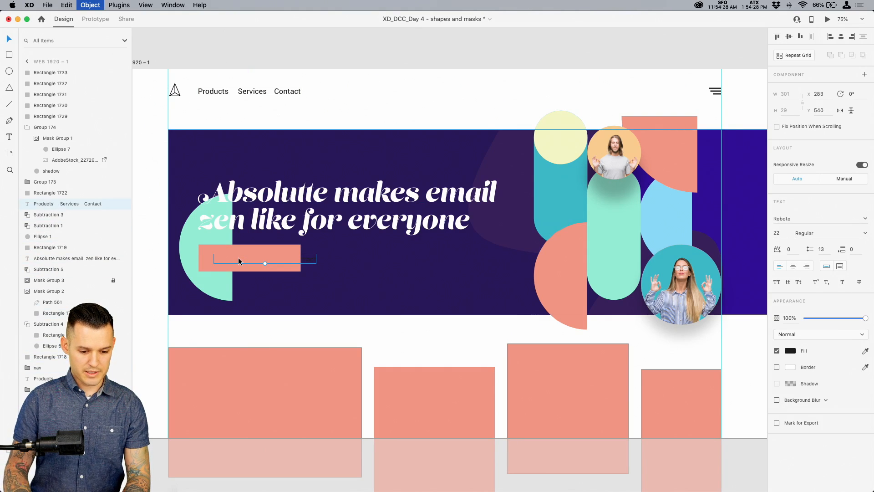
{"action": "key", "text": "super+bracketright"}
{"action": "key", "text": "super+bracketright"}
{"action": "key", "text": "super+bracketright"}
{"action": "key", "text": "super+bracketright"}
{"action": "key", "text": "super+equal"}
{"action": "key", "text": "super+equal"}
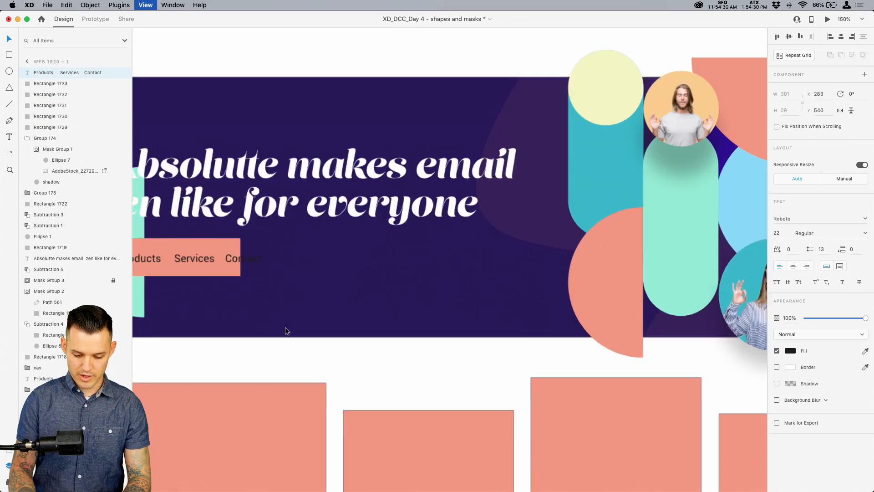
- Replace the copied navigation text on the coral button with "Sign Up Now"
{"action": "left_click_drag", "start_coordinate": [267, 329], "coordinate": [607, 340]}
{"action": "double_click", "coordinate": [433, 271]}
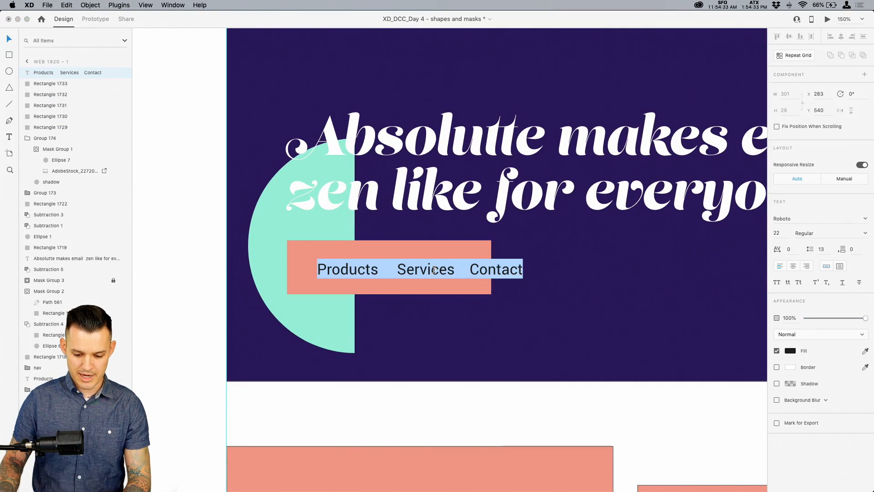
{"action": "type", "text": "Sign Up Now"}
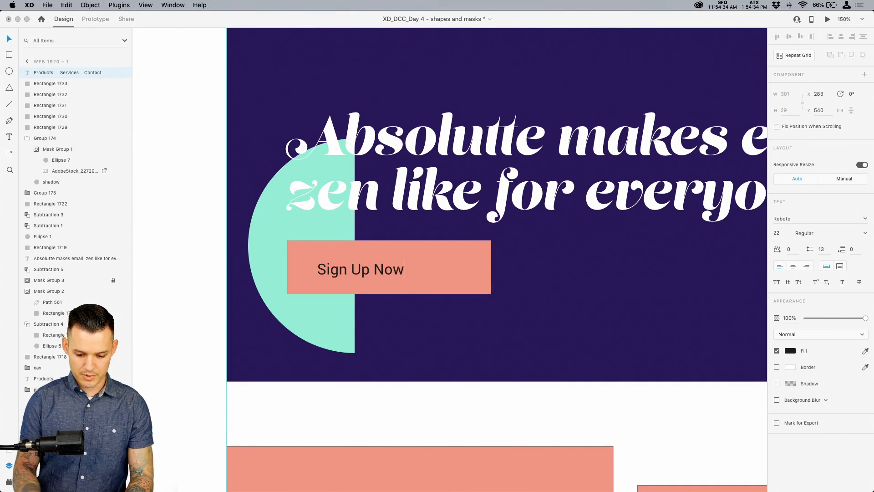
- Round the coral button's corners fully with a radius of 40 and resize it to 230 × 63
{"action": "left_click", "coordinate": [483, 252]}
{"action": "left_click_drag", "start_coordinate": [484, 247], "coordinate": [337, 321]}
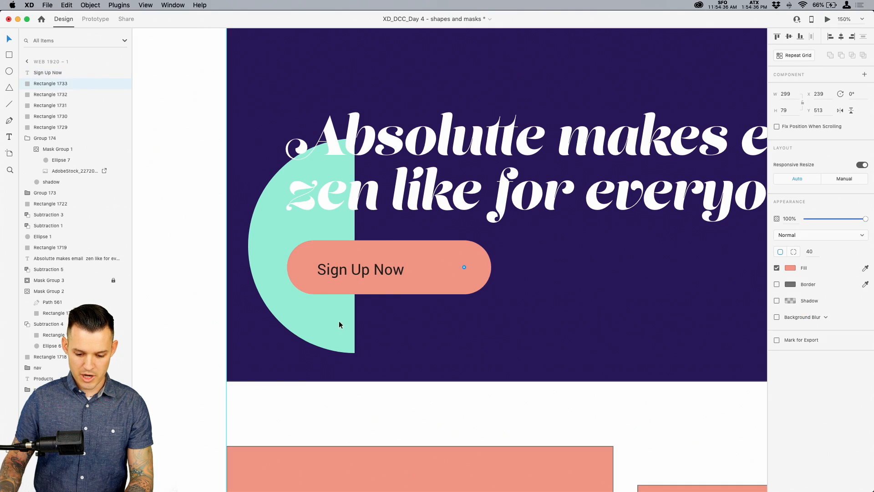
{"action": "left_click_drag", "start_coordinate": [491, 267], "coordinate": [443, 267]}
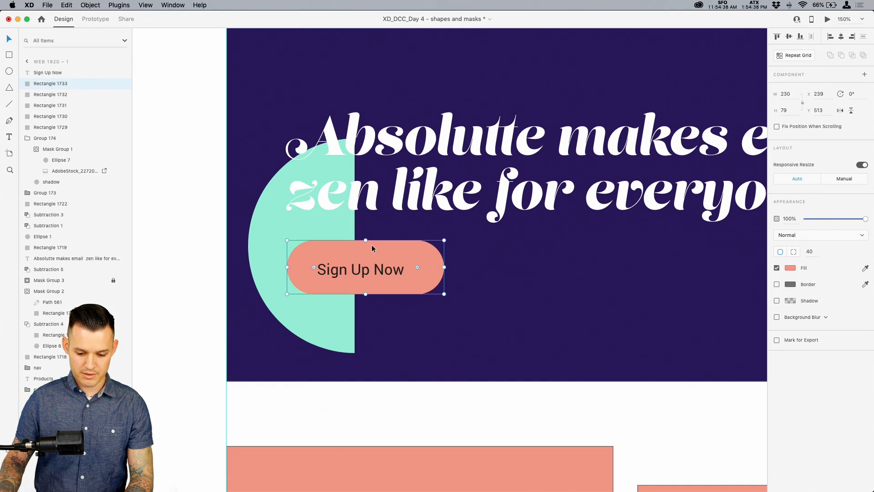
{"action": "left_click_drag", "start_coordinate": [365, 240], "coordinate": [389, 266]}
- Centre the coral button and its Sign Up Now label on each other, and group them at X 245, Y 525
{"action": "left_click", "coordinate": [395, 257], "text": "shift"}
{"action": "left_click", "coordinate": [394, 255]}
{"action": "left_click", "coordinate": [422, 258], "text": "shift"}
{"action": "key", "text": "super+g"}
{"action": "key", "text": "super+minus"}
{"action": "key", "text": "super+minus"}
{"action": "scroll", "coordinate": [389, 266], "scroll_direction": "right", "scroll_amount": 5}
{"action": "scroll", "coordinate": [389, 267], "scroll_direction": "down", "scroll_amount": 2}
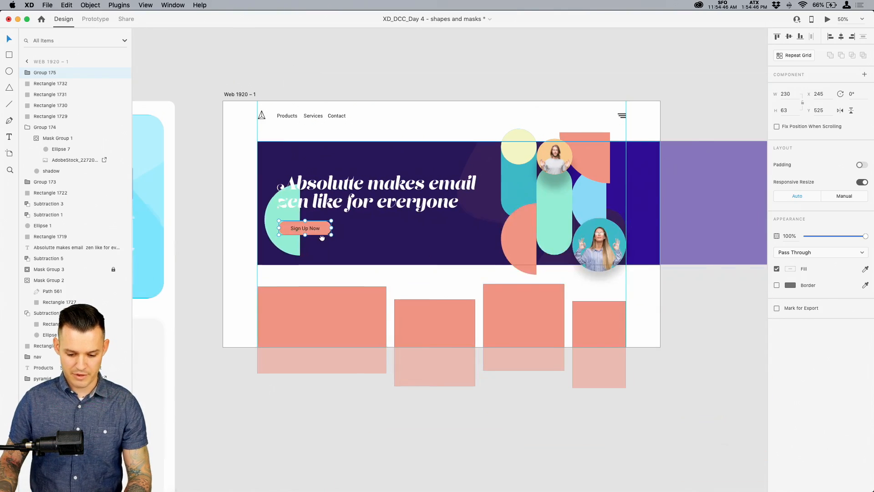
{"action": "key", "text": "z"}
{"action": "left_click_drag", "start_coordinate": [213, 83], "coordinate": [656, 395]}
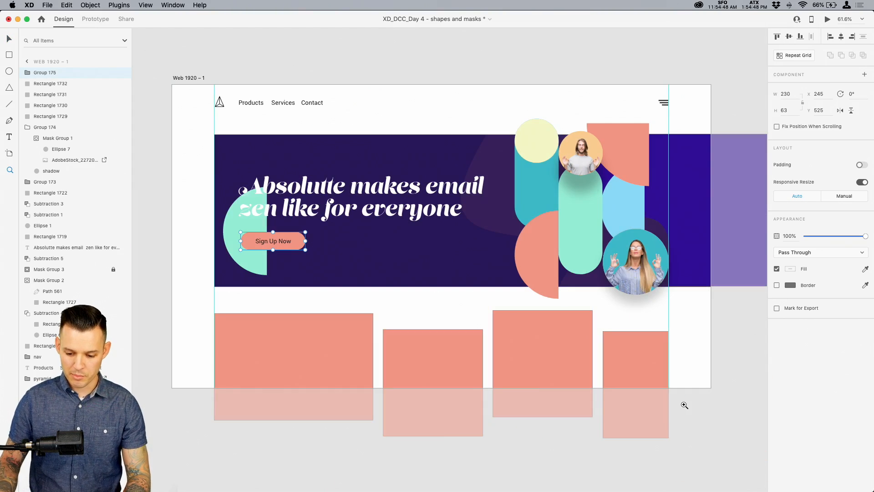
{"action": "left_click", "coordinate": [699, 414]}
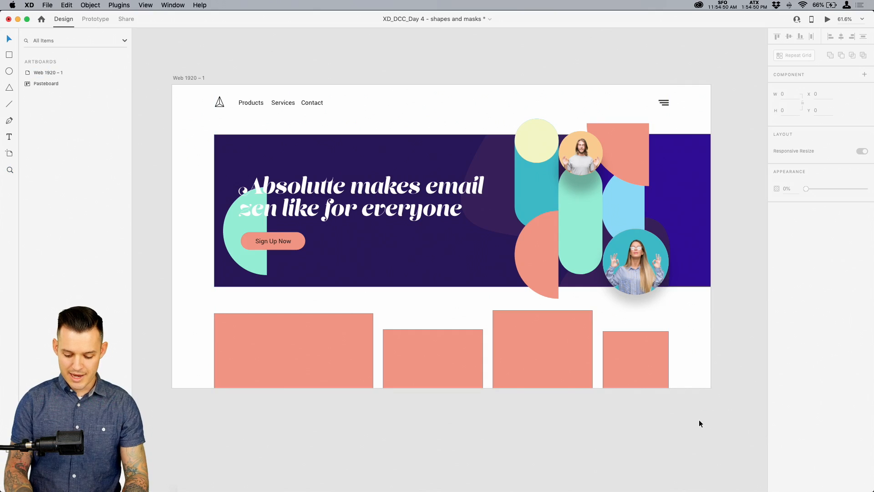